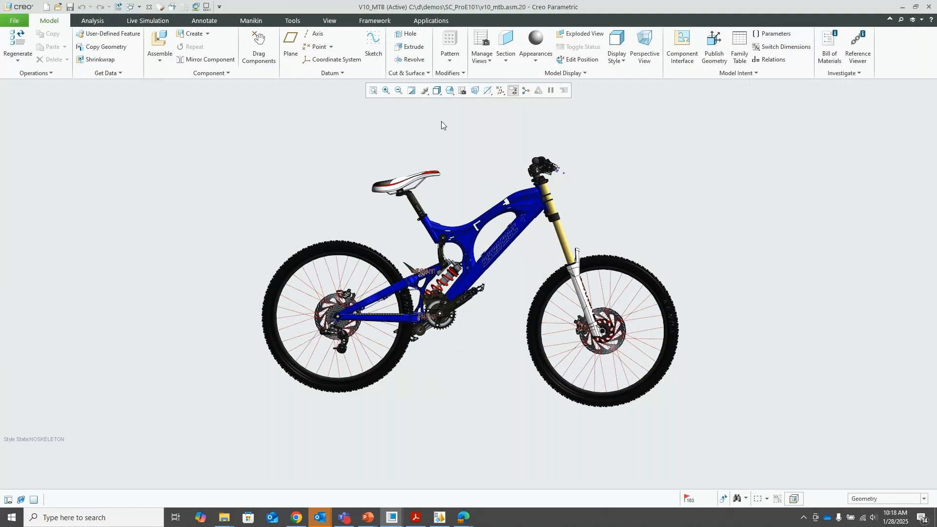
Open the View Manager on the bike assembly's list of combined views
click(462, 90)
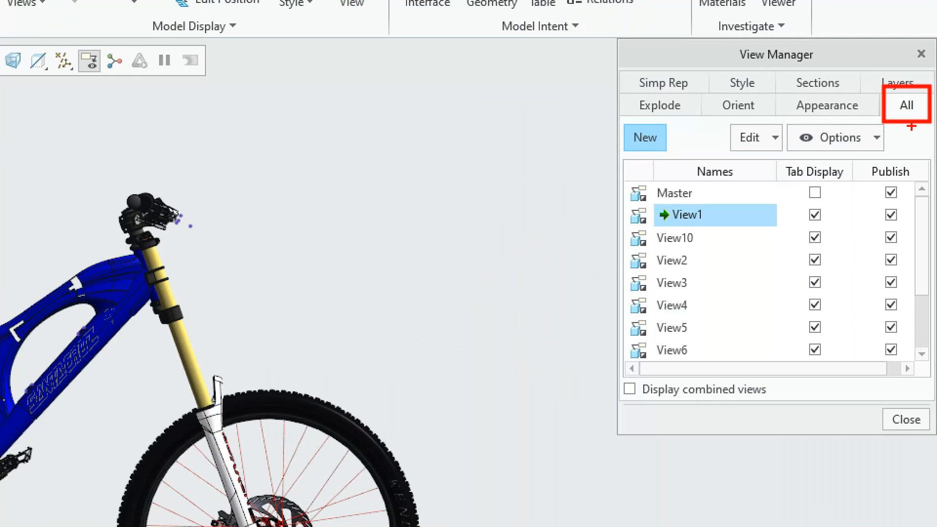
mouse_move(907, 113)
mouse_down()
mouse_move(813, 138)
mouse_move(675, 115)
mouse_up()
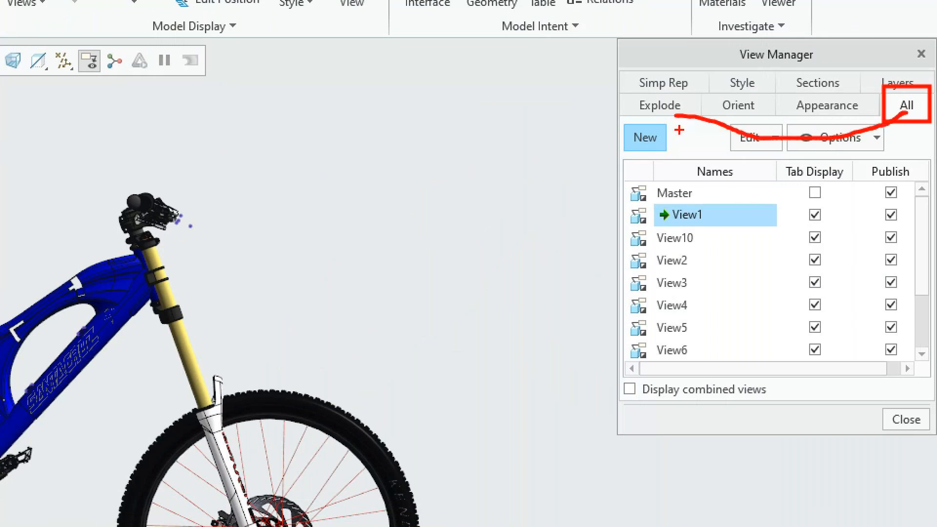
mouse_move(904, 113)
mouse_down()
mouse_move(776, 69)
mouse_move(679, 93)
mouse_up()
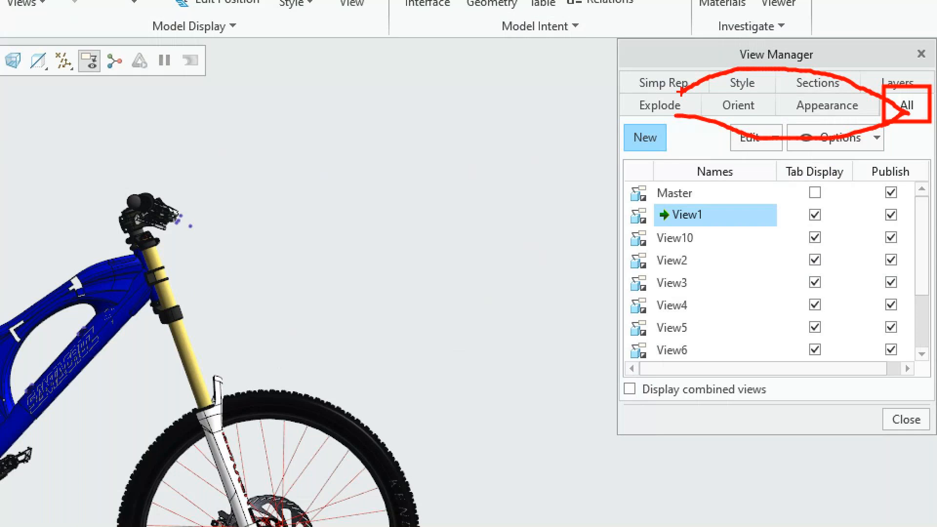
drag(878, 118, 752, 84)
drag(746, 124, 733, 112)
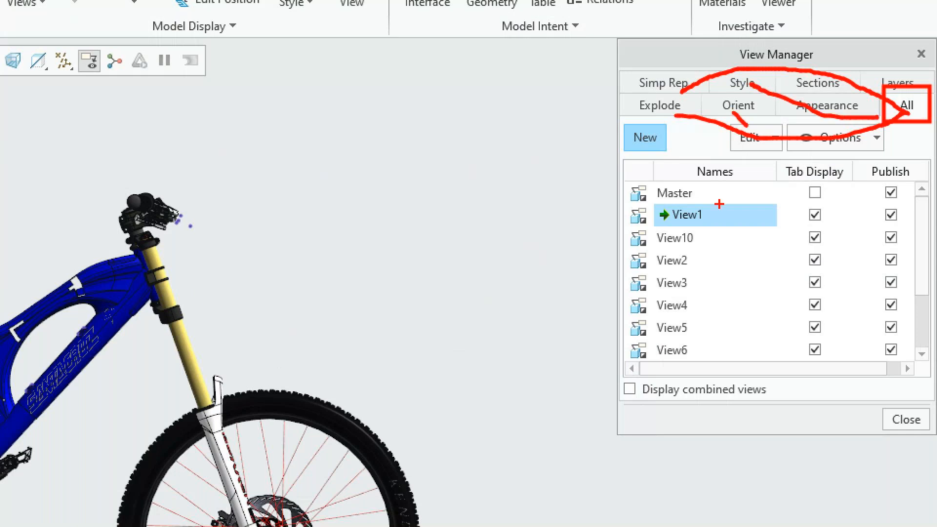
key(Escape)
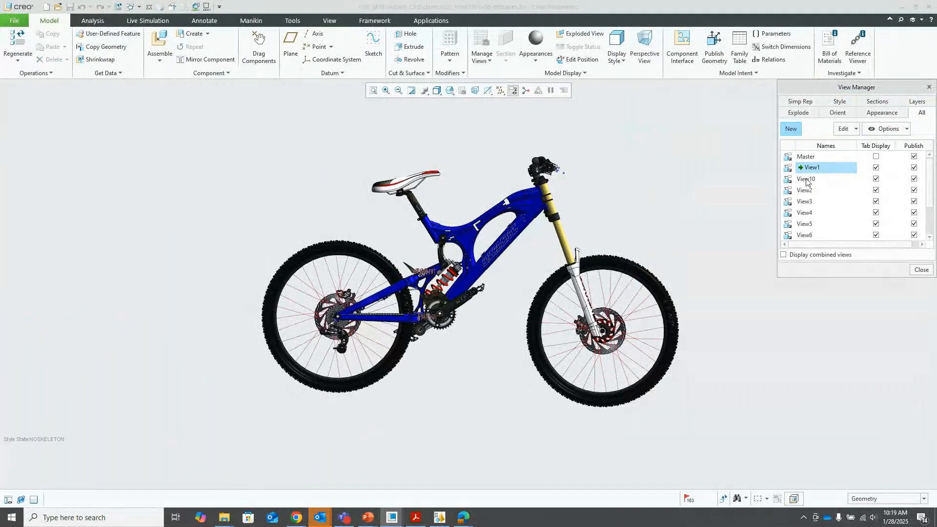
Activate the combined views View10, View2, View3, View4, View5 and View6 one after another
double_click(807, 180)
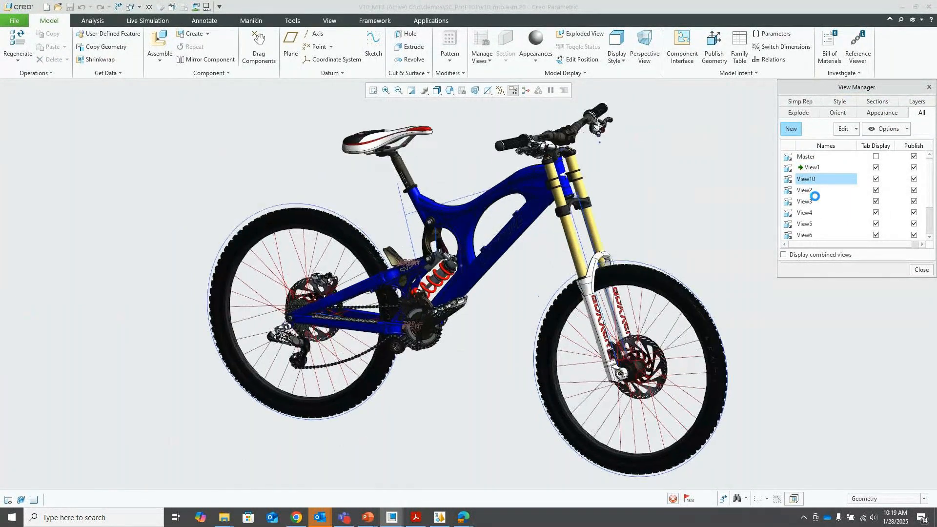
double_click(806, 191)
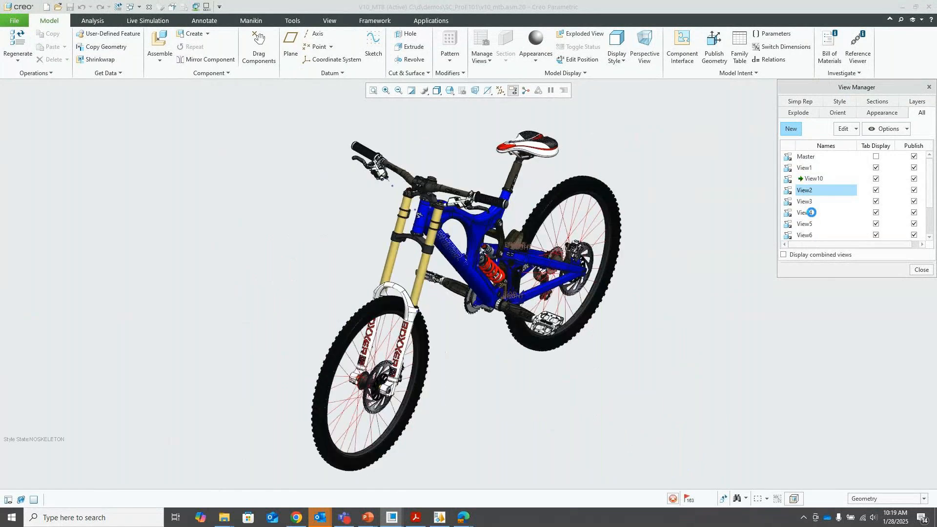
double_click(806, 202)
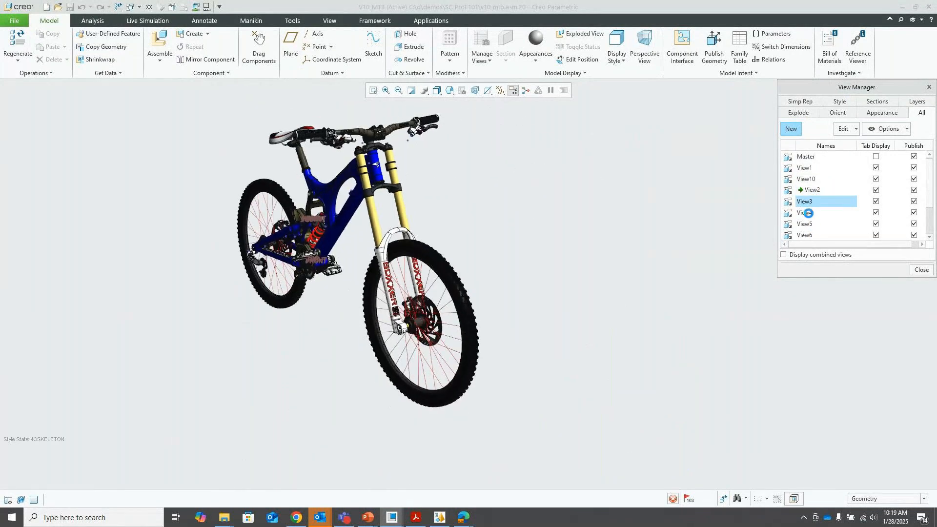
double_click(807, 213)
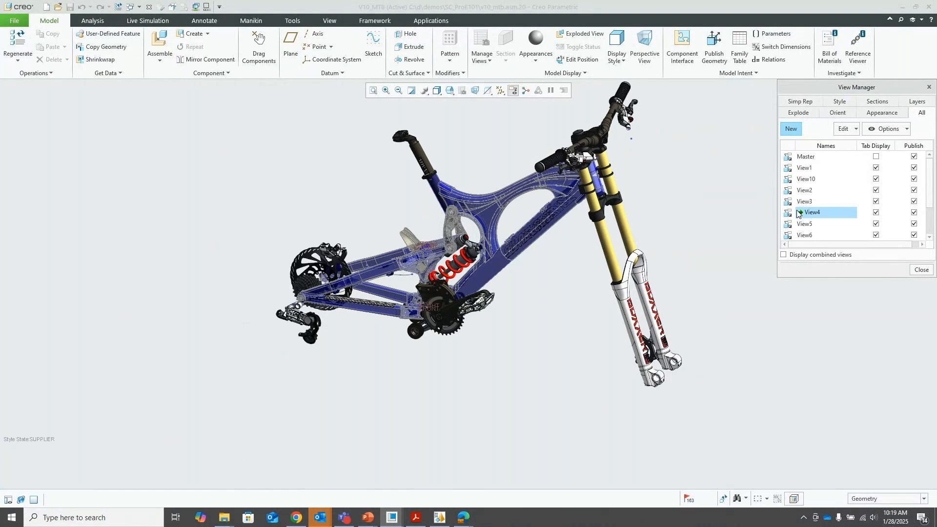
double_click(805, 224)
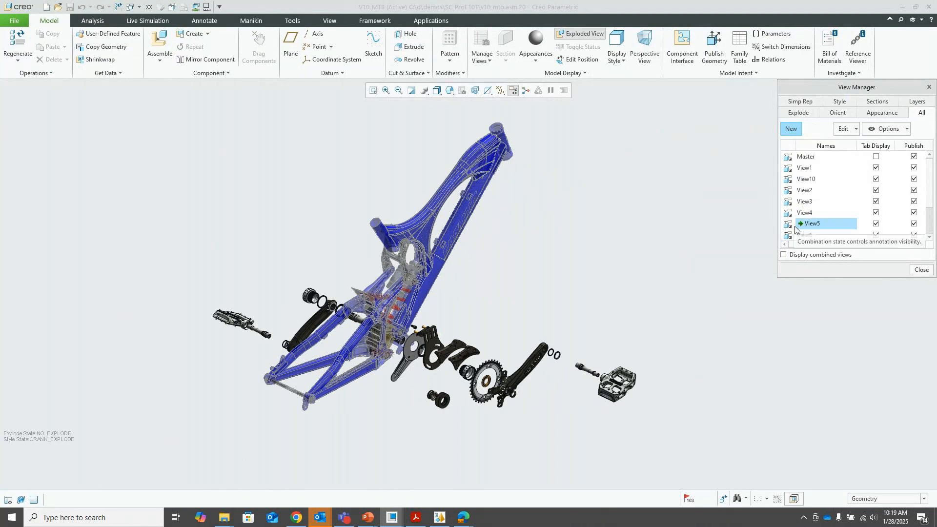
double_click(806, 235)
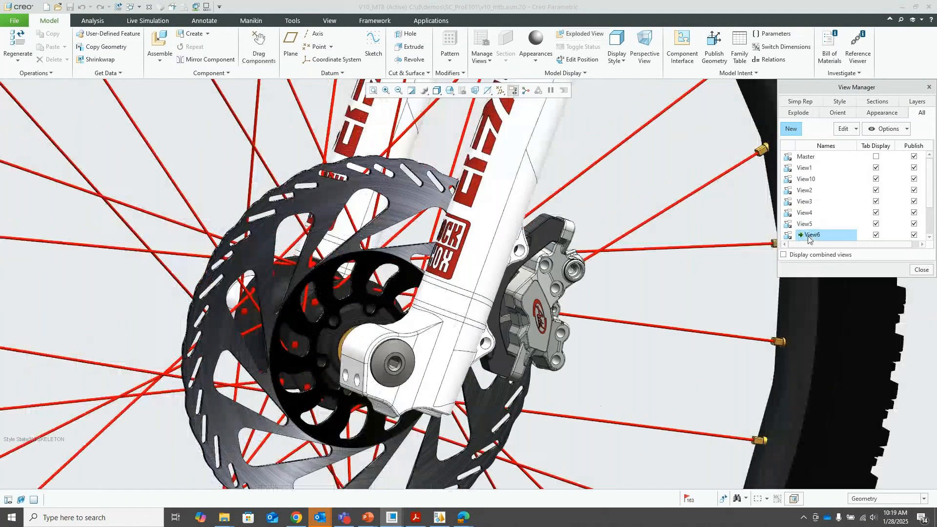
Turn on the display of combined views as tabs under the bike assembly and close the View Manager
scroll(816, 233, down, 2)
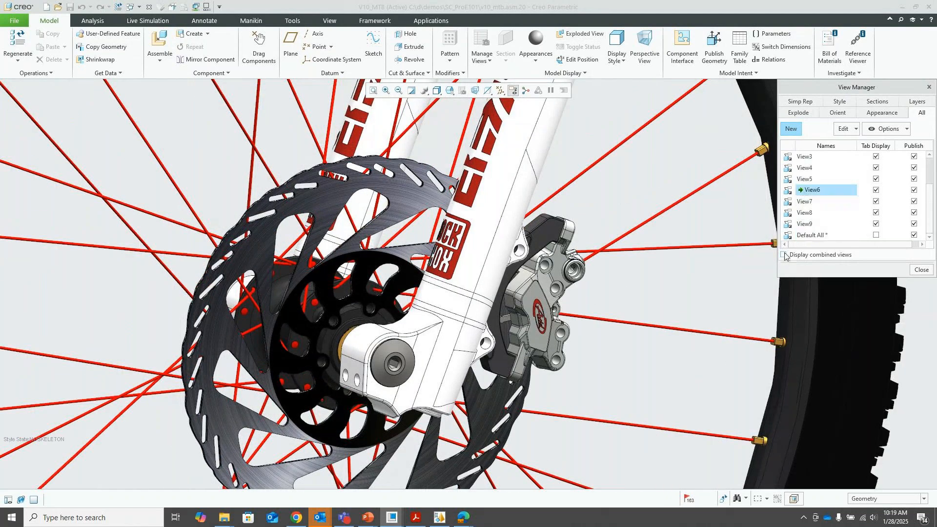
click(922, 269)
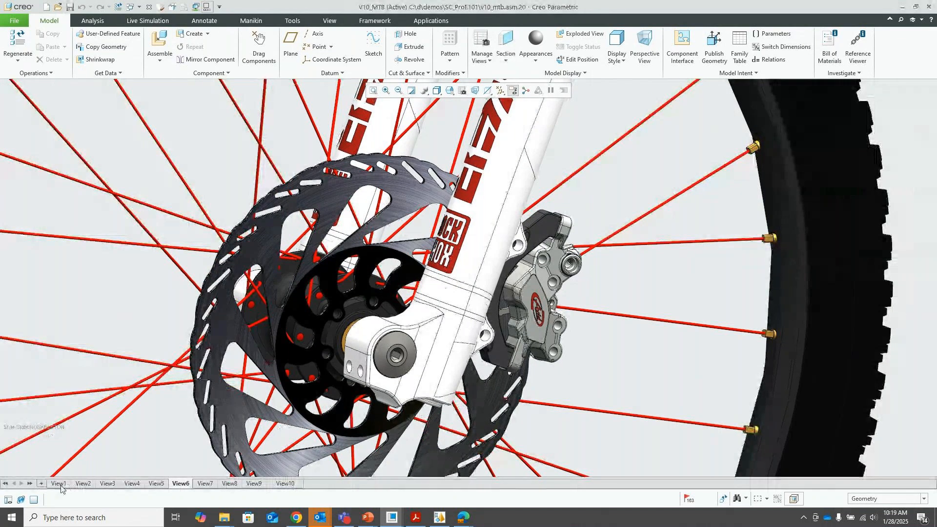
mouse_move(63, 487)
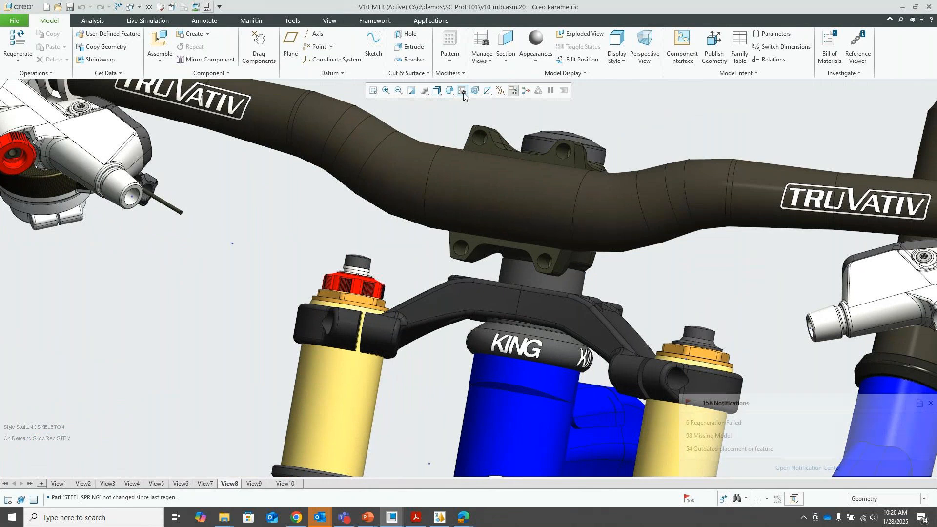
Examine the orientation, representation, style and explode settings in the definition of combined view View5, leaving them unedited
click(462, 92)
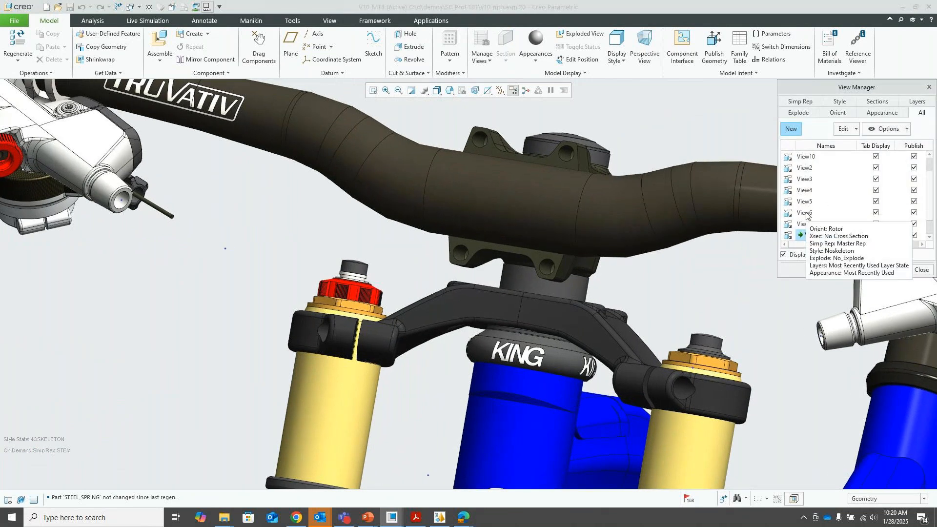
click(805, 203)
right_click(805, 204)
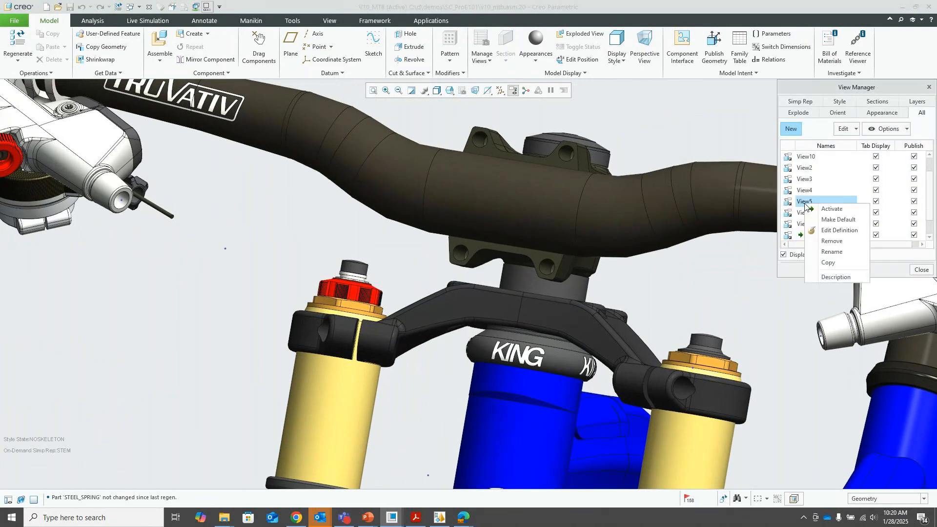
click(832, 231)
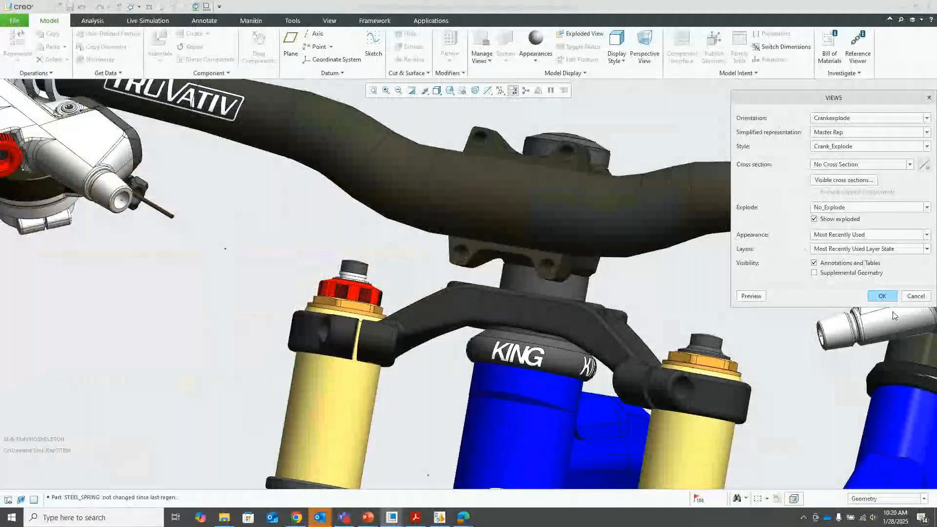
click(894, 428)
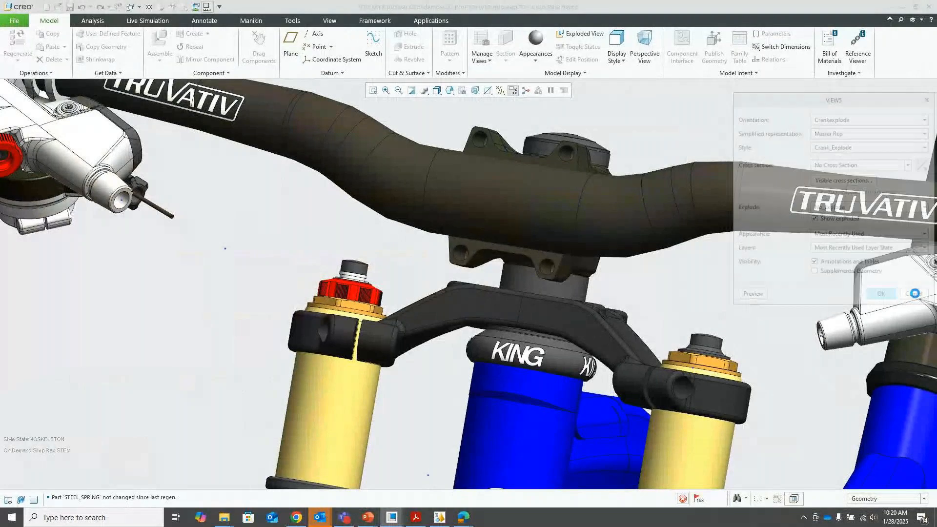
Leave the bike assembly for the DEMO2 part, switch to its annotation environment and review its combined views in the View Manager
click(150, 7)
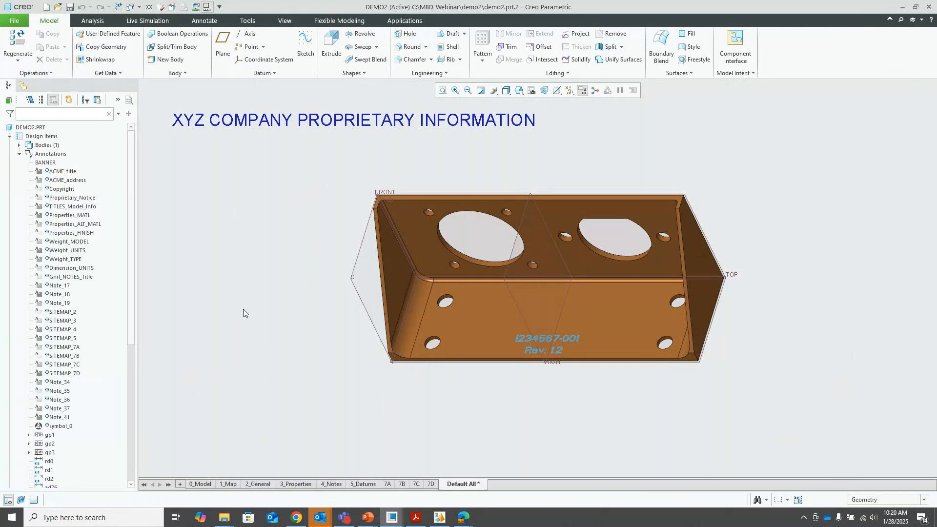
click(203, 21)
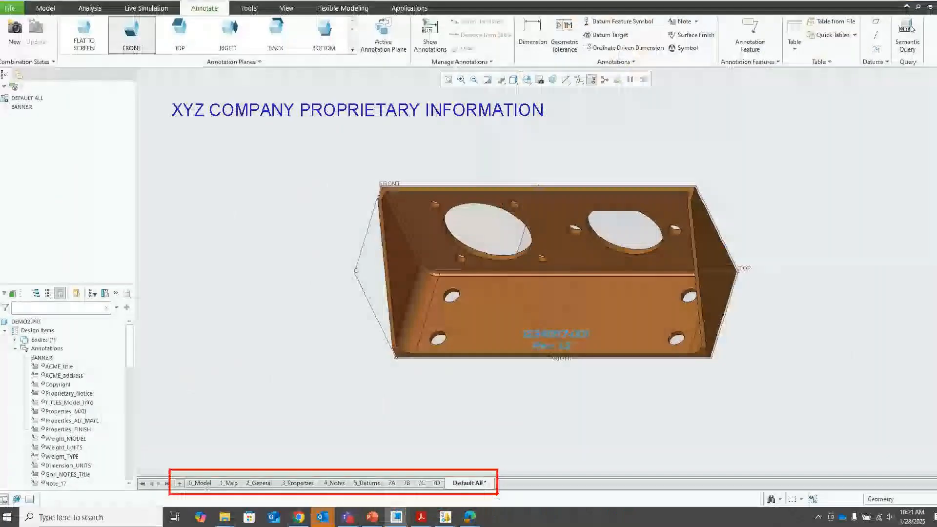
click(582, 90)
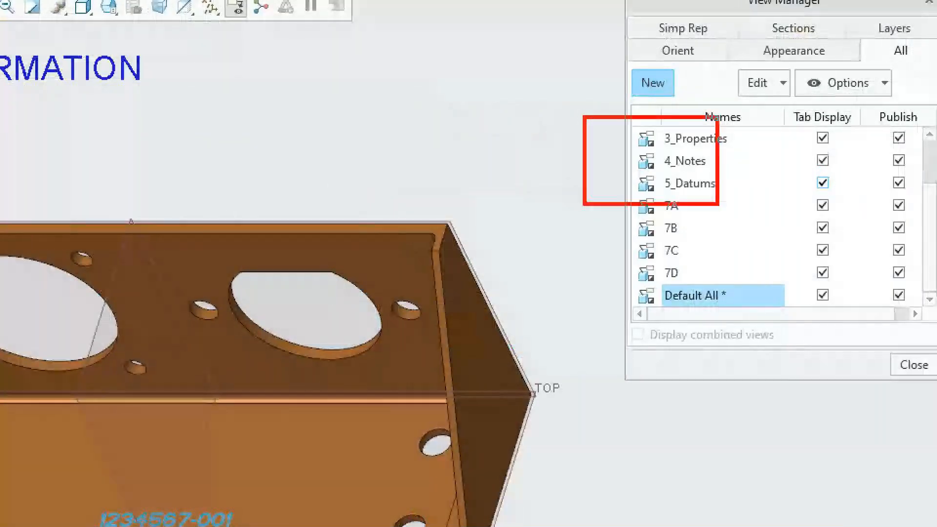
scroll(848, 200, up, 1)
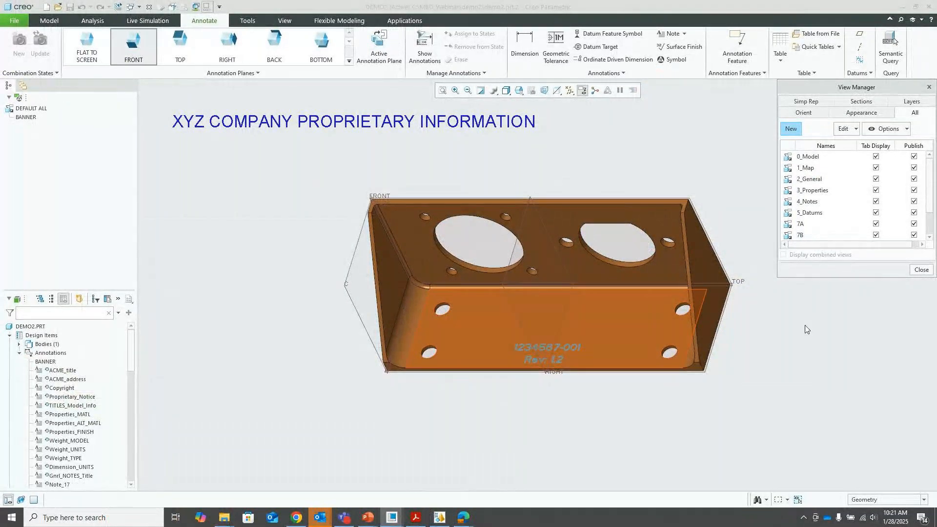
click(921, 270)
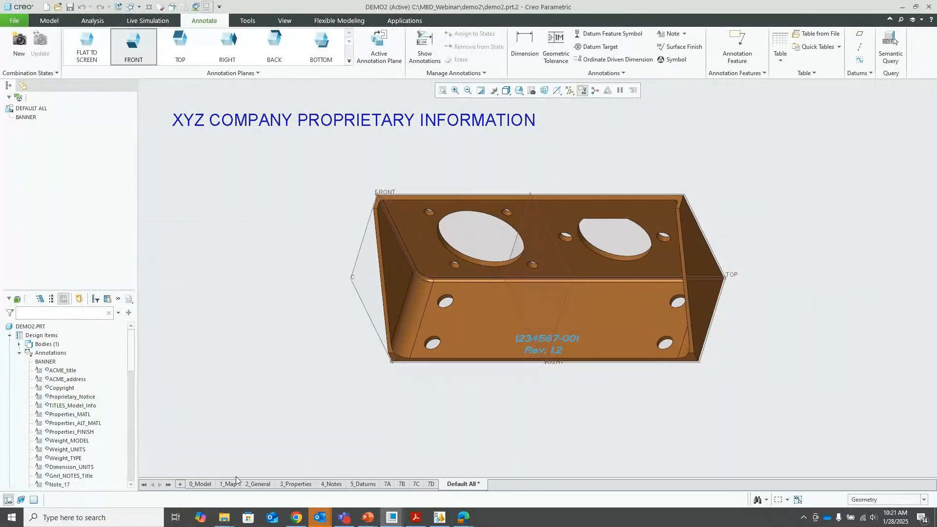
Activate the 0_Model and 1_Map combined views, and visit General Information through its site map link before returning to the map
click(200, 484)
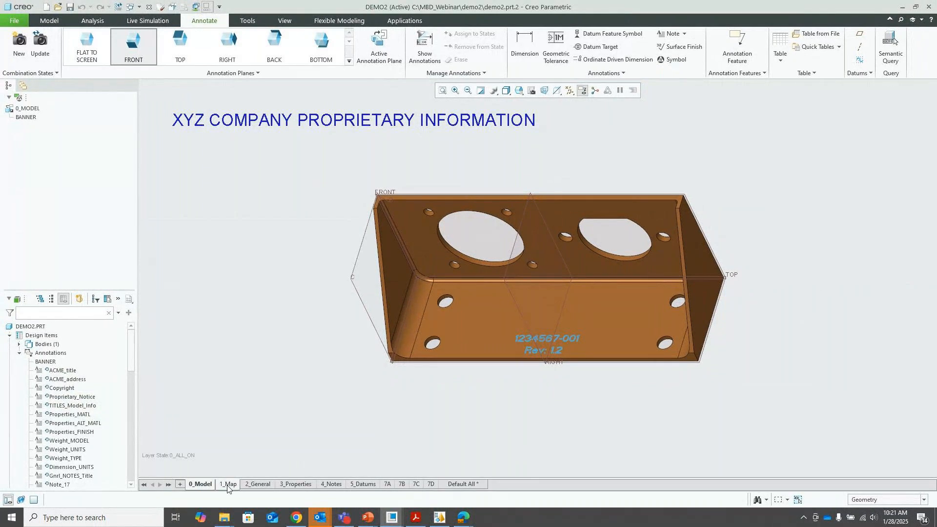
click(228, 484)
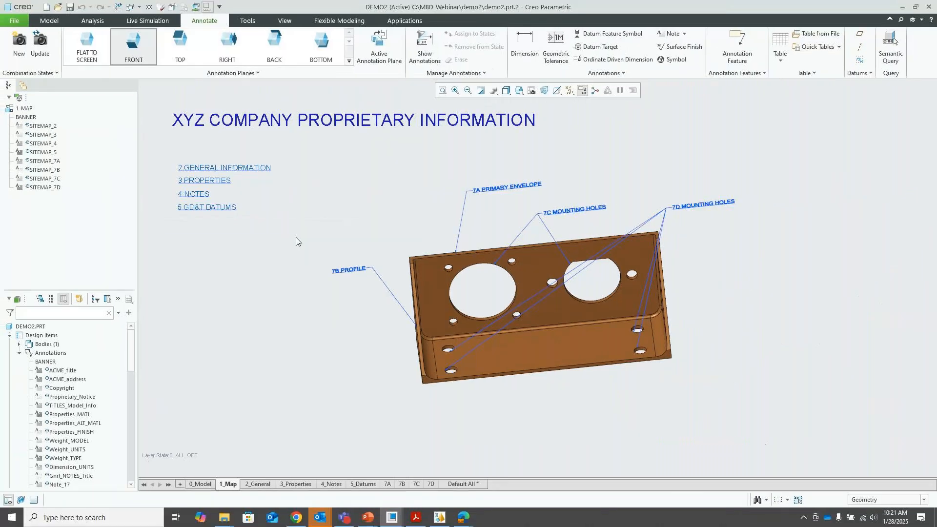
click(238, 167)
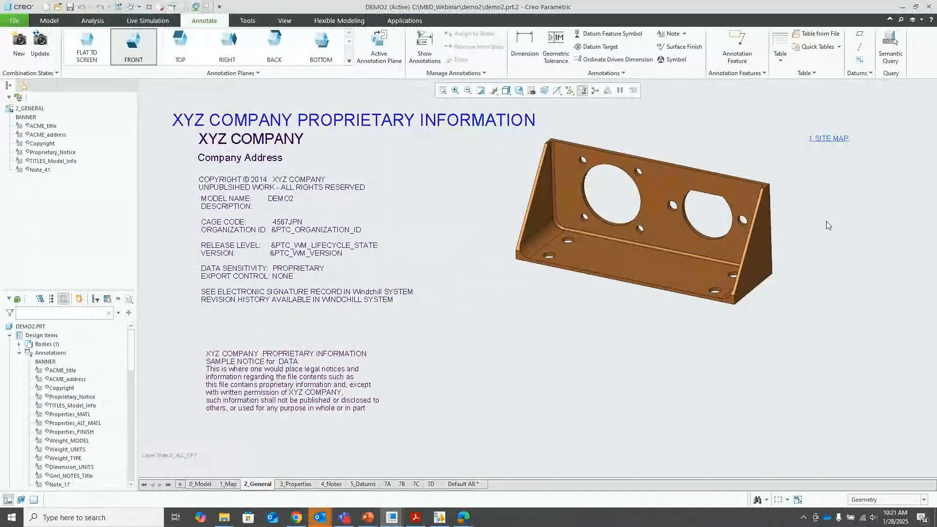
click(829, 139)
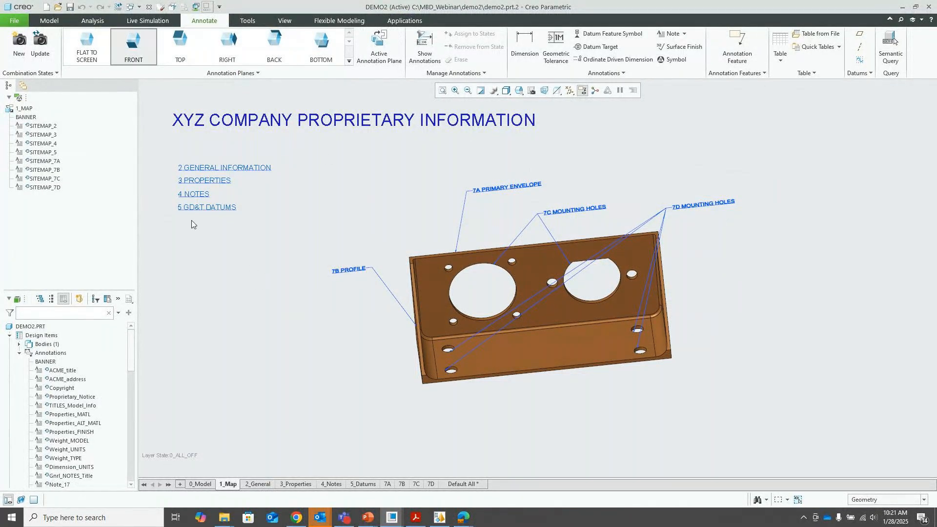
Follow the site map links to the Properties and Notes views, returning to the site map after each
click(201, 181)
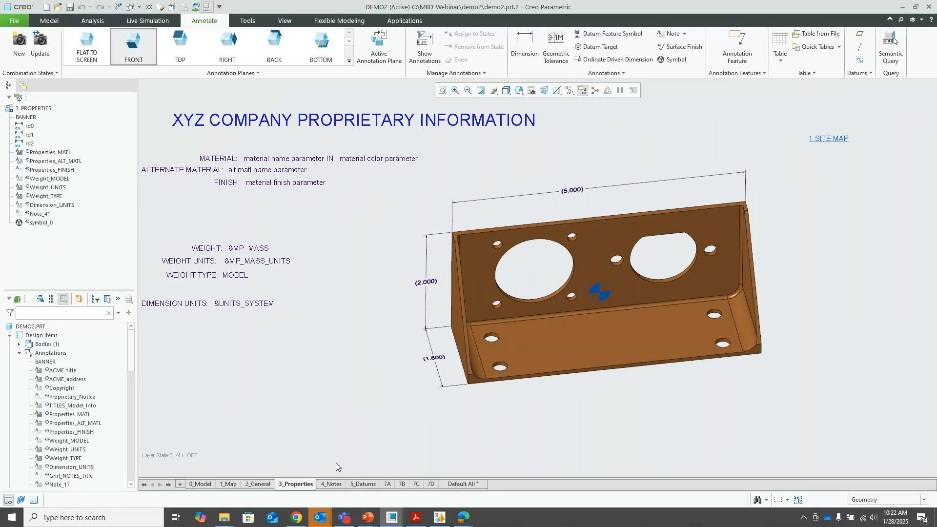
ctrl+click(827, 138)
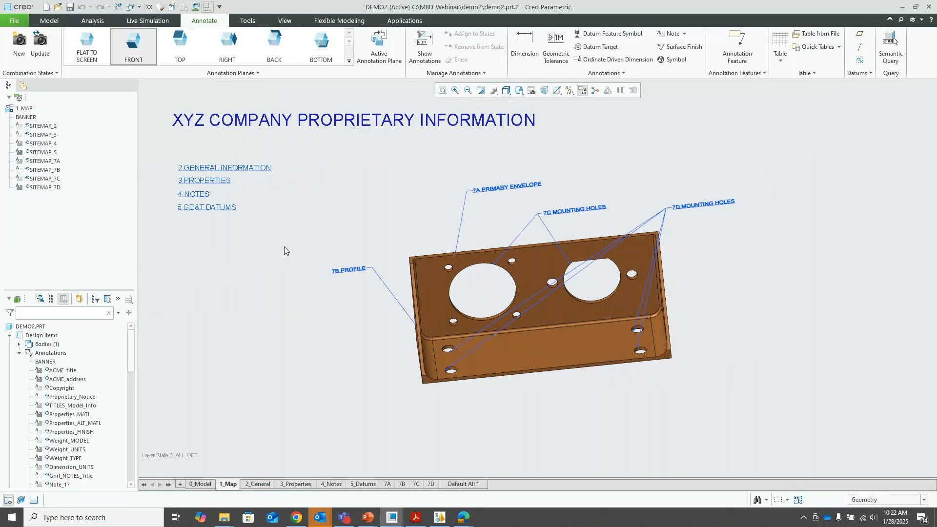
ctrl+click(194, 194)
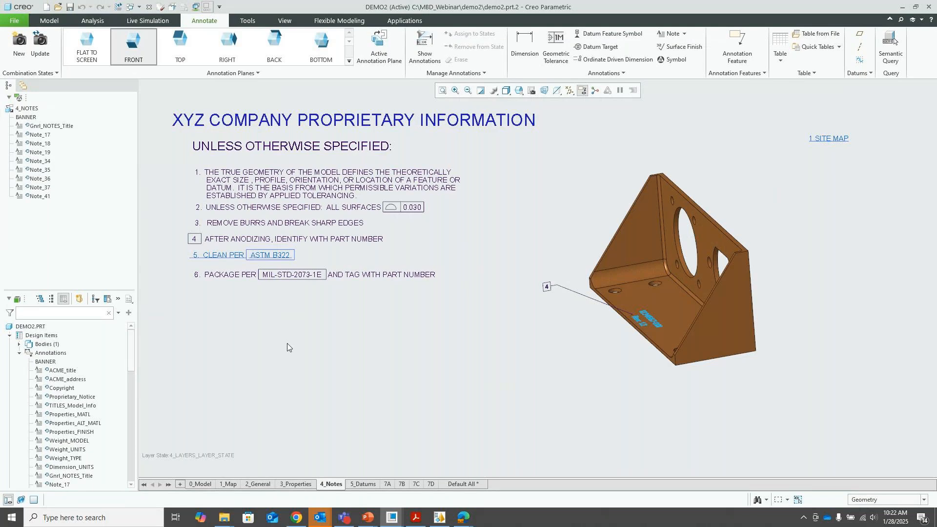
ctrl+click(834, 141)
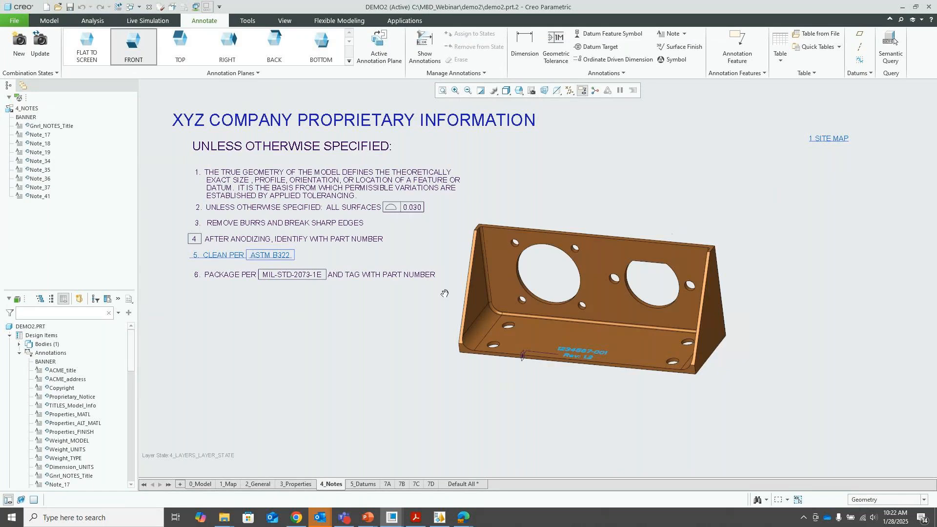
Follow the site map links to the GD&T Datums and 7C Mounting Holes views, returning to the site map after each
ctrl+click(210, 210)
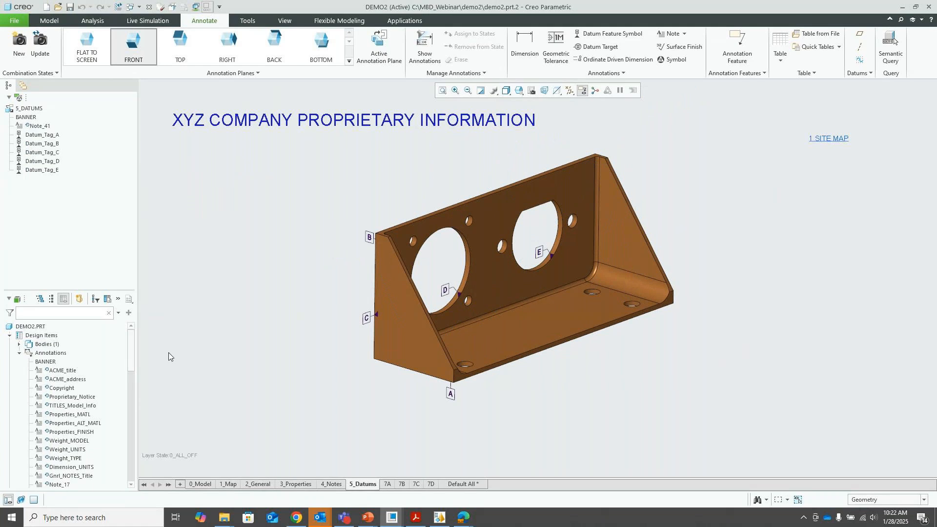
ctrl+click(829, 138)
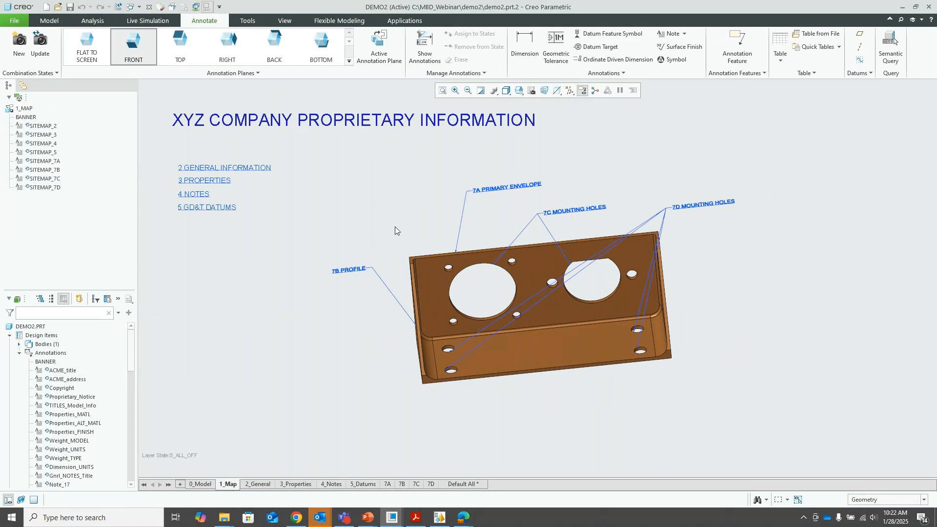
ctrl+click(566, 209)
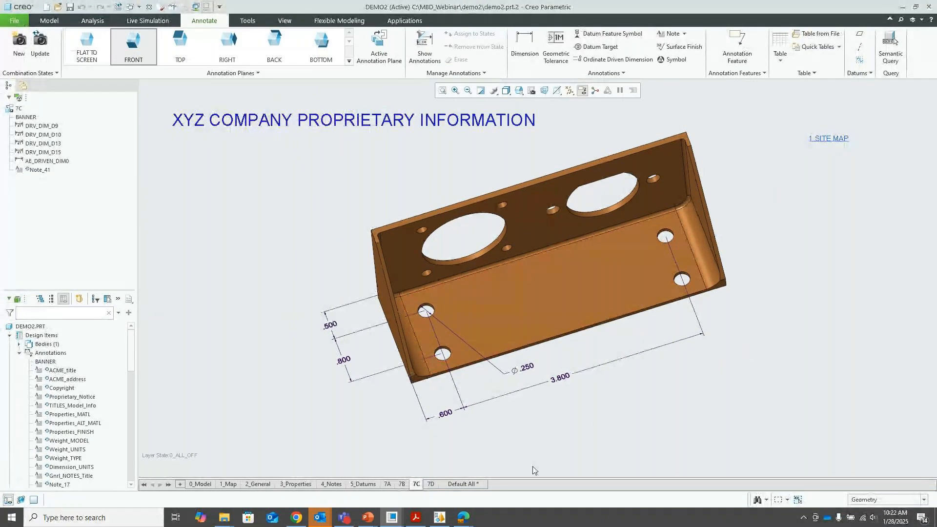
ctrl+click(828, 139)
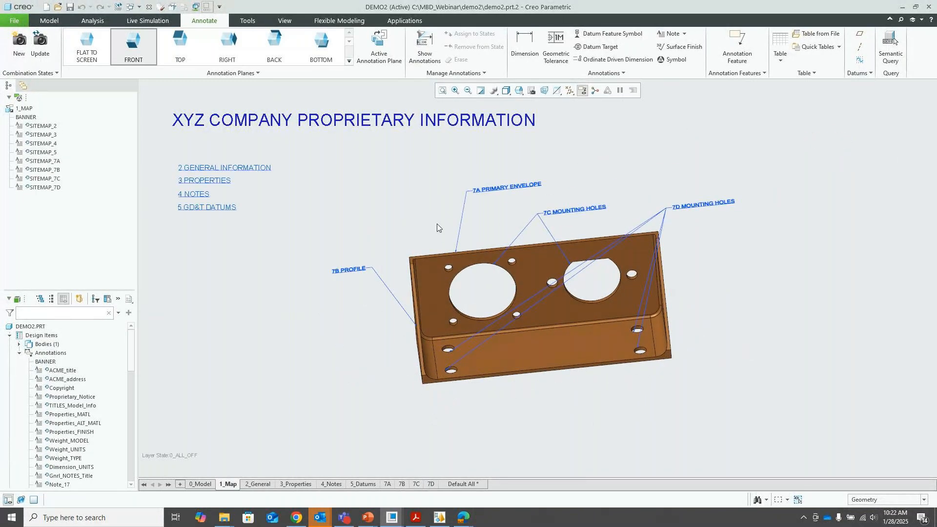
Step through the 7D, 7C, 7B and 7A combined views of the DEMO2 part
middle_drag(695, 208, 692, 305)
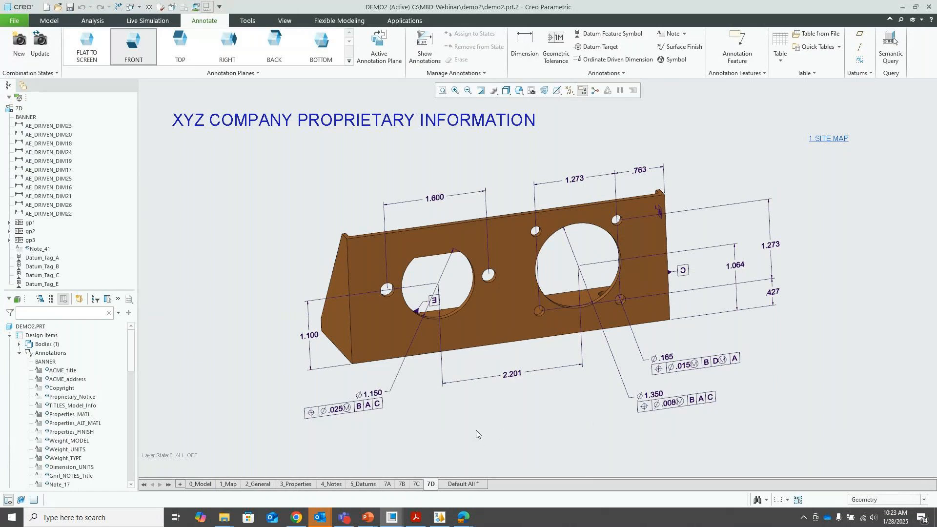
click(418, 484)
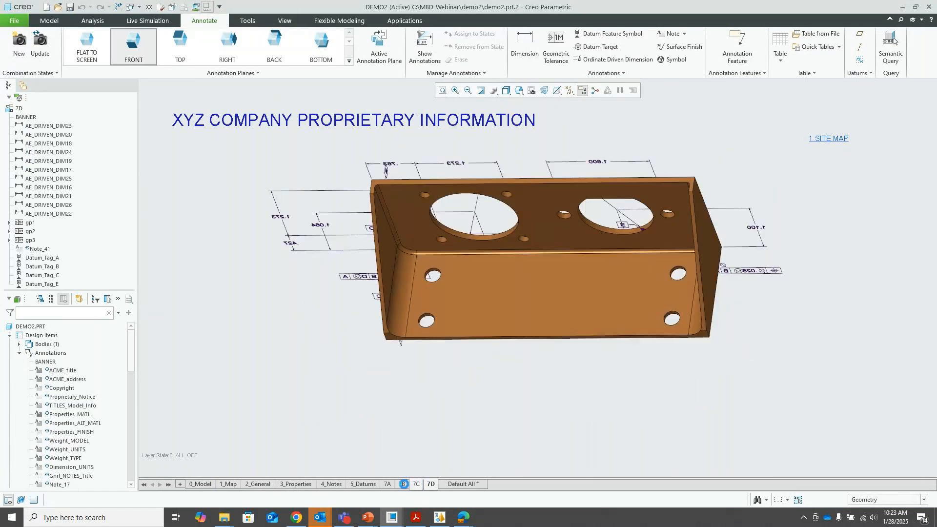
click(402, 484)
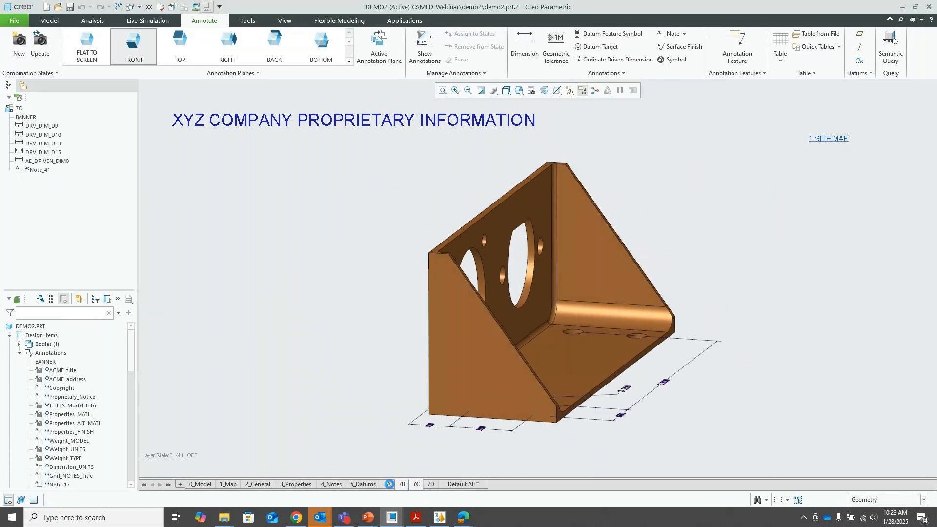
click(389, 484)
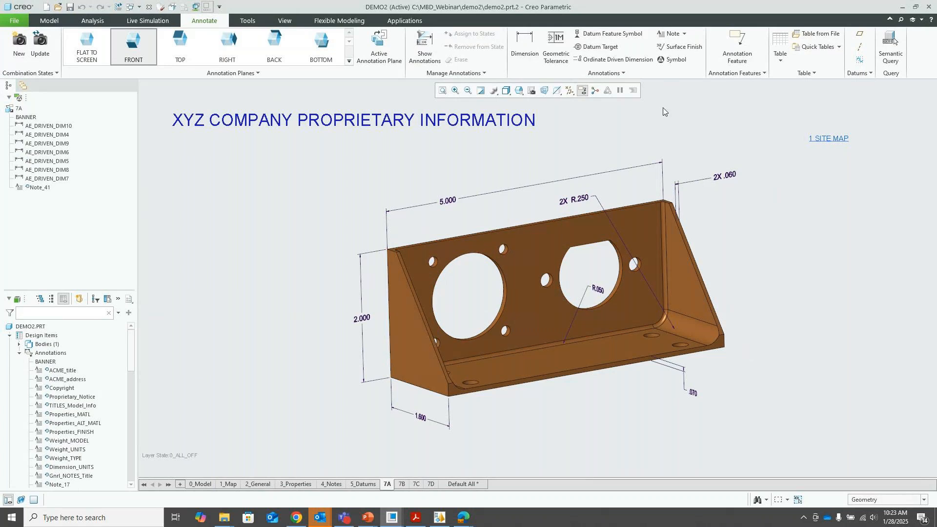
Open the definition of the 7A combined view from the View Manager and review its available orientations
click(531, 91)
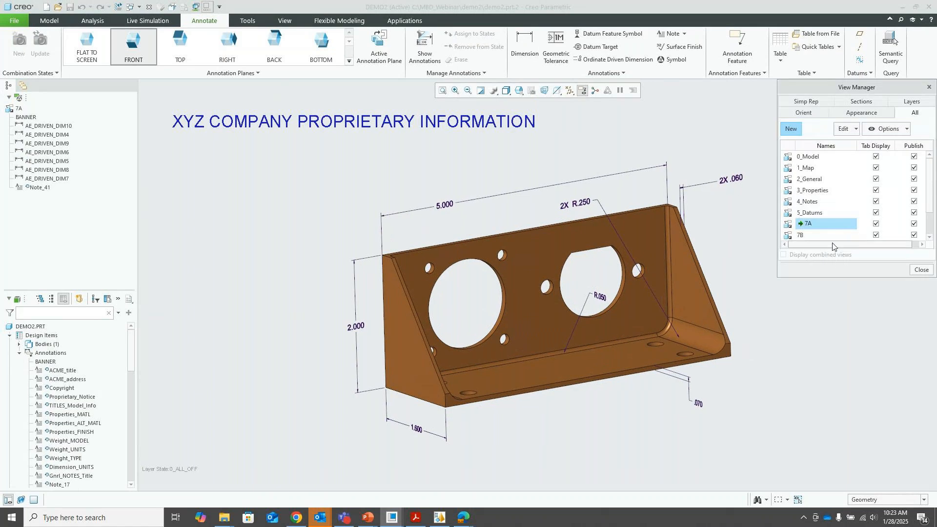
right_click(814, 229)
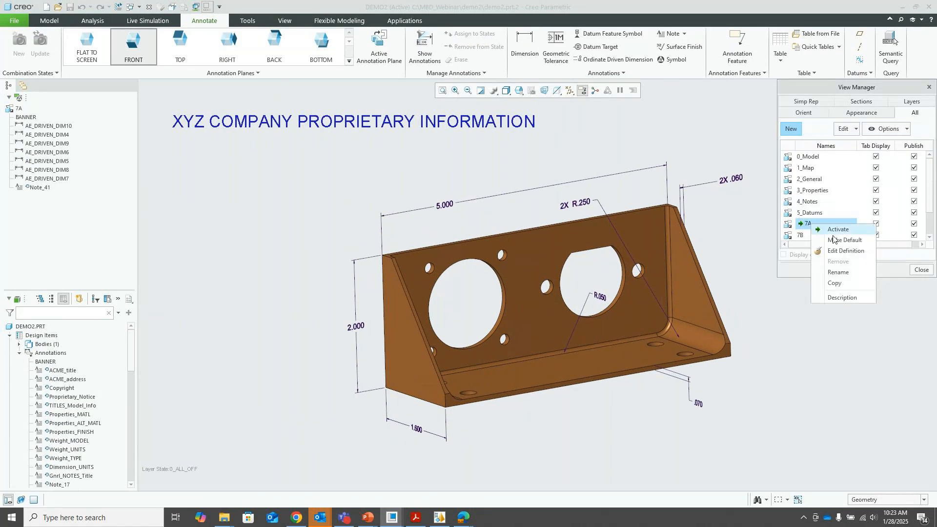
click(846, 252)
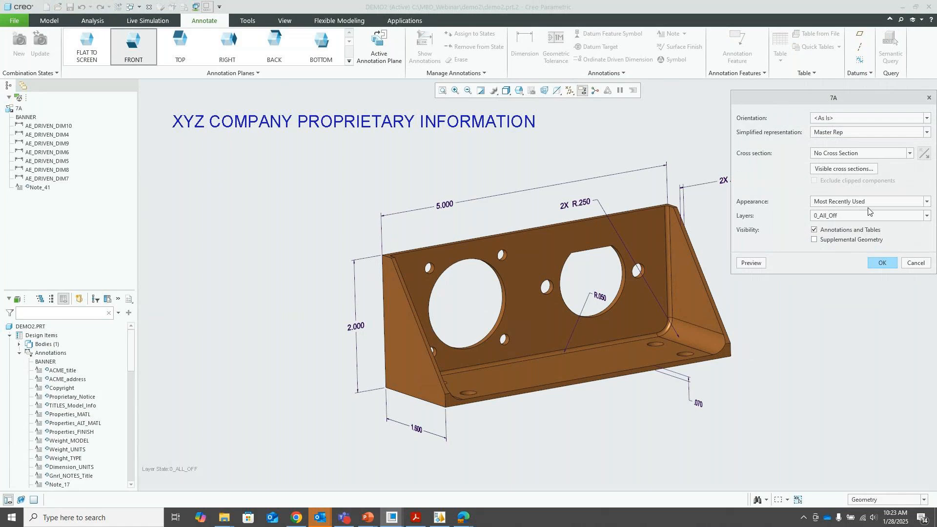
click(927, 118)
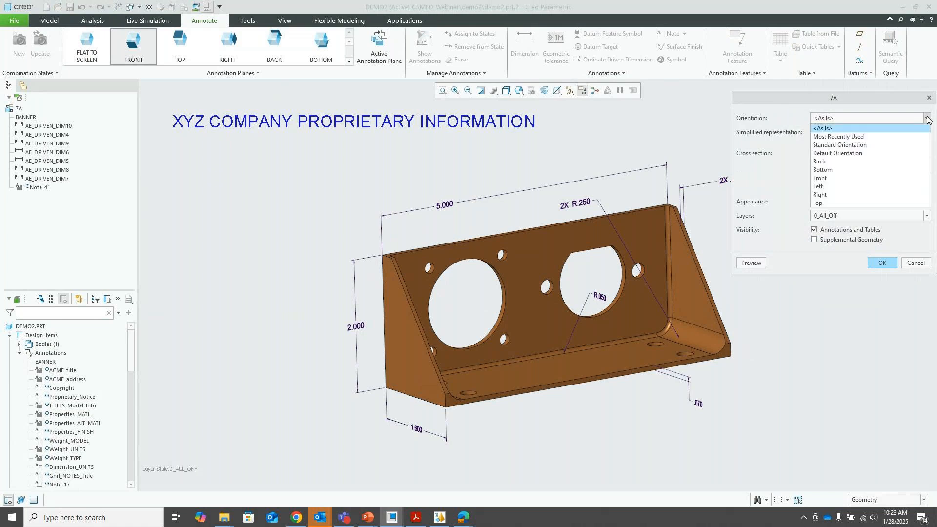
click(927, 118)
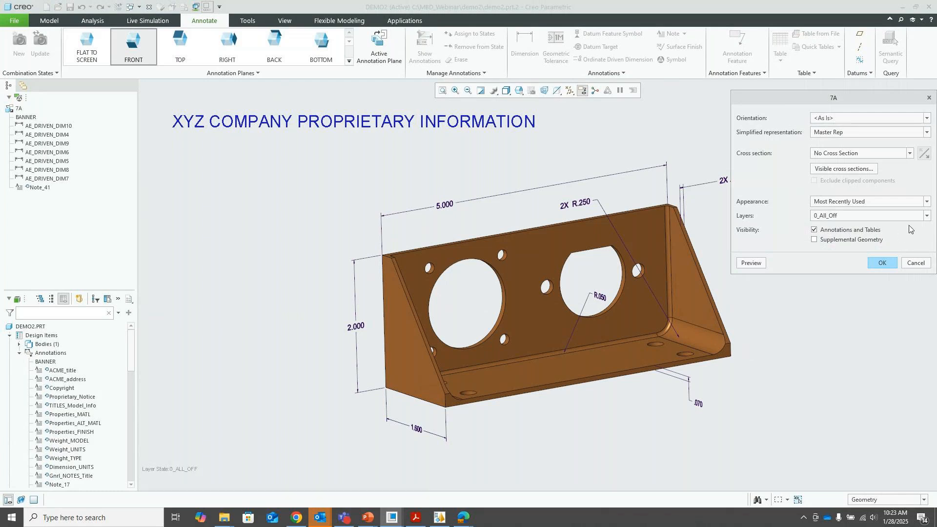
Review the layer states available in the 7A definition, then accept the definition and close the View Manager
click(927, 216)
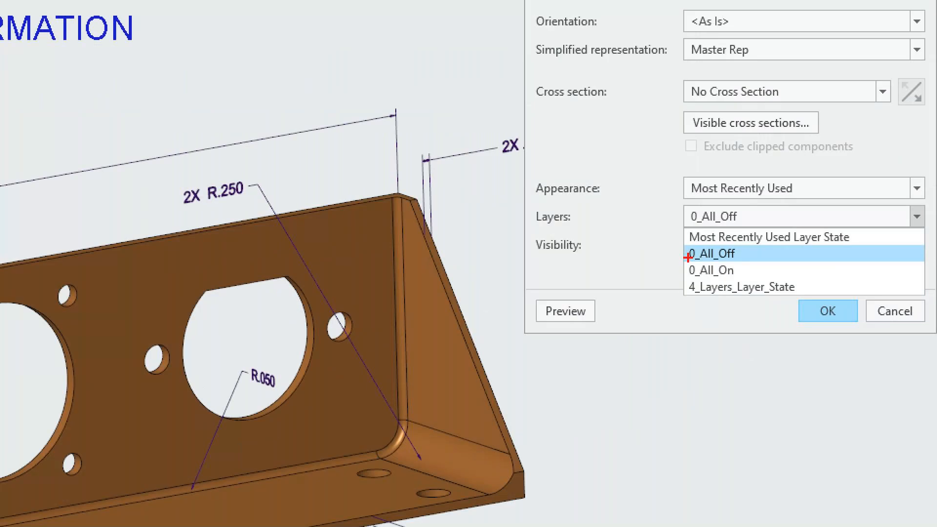
drag(810, 235, 789, 248)
mouse_move(647, 309)
mouse_down()
mouse_move(687, 277)
mouse_move(797, 303)
mouse_up()
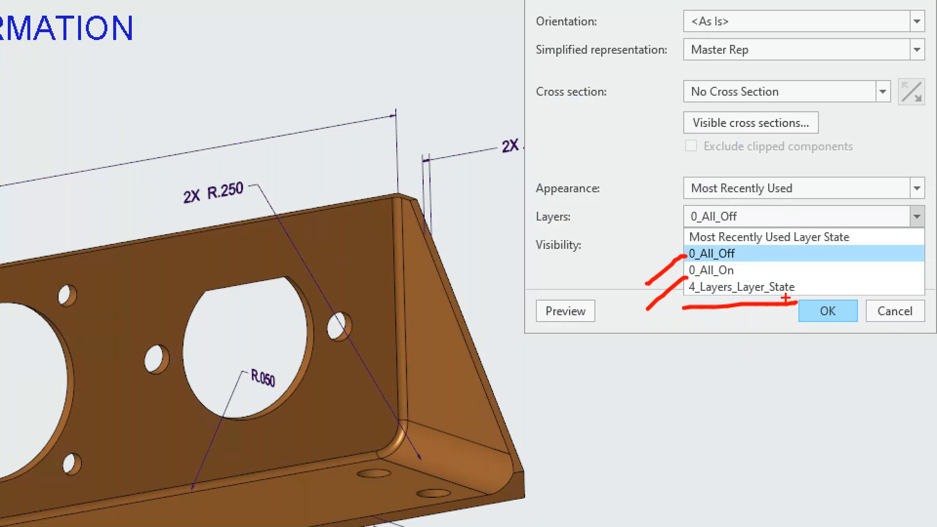
key(Escape)
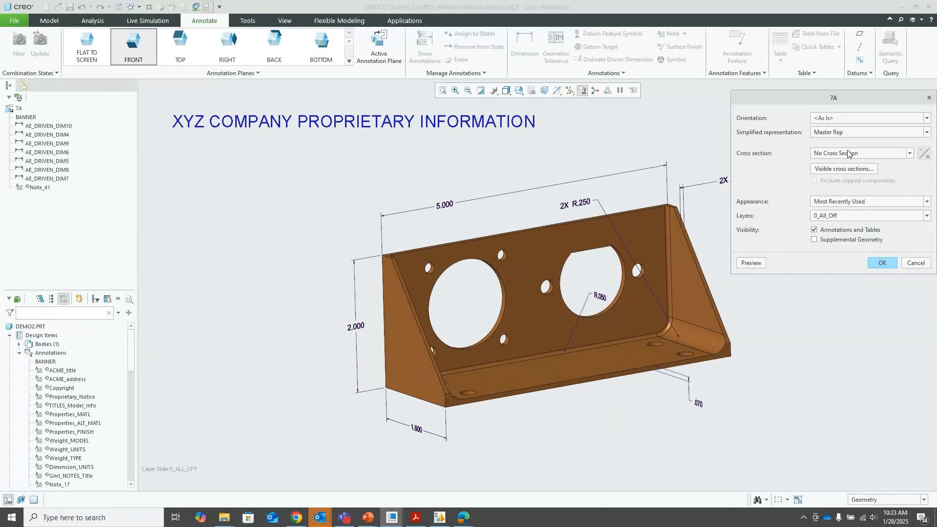
click(882, 263)
click(922, 269)
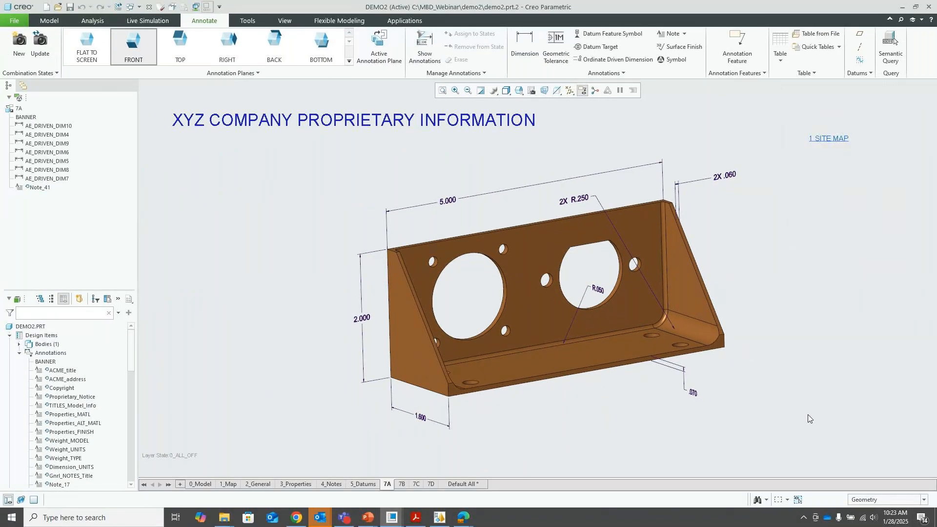
Switch to the PowerPoint slide show of MBD_Webinar_2025.pptx
key(super+Tab)
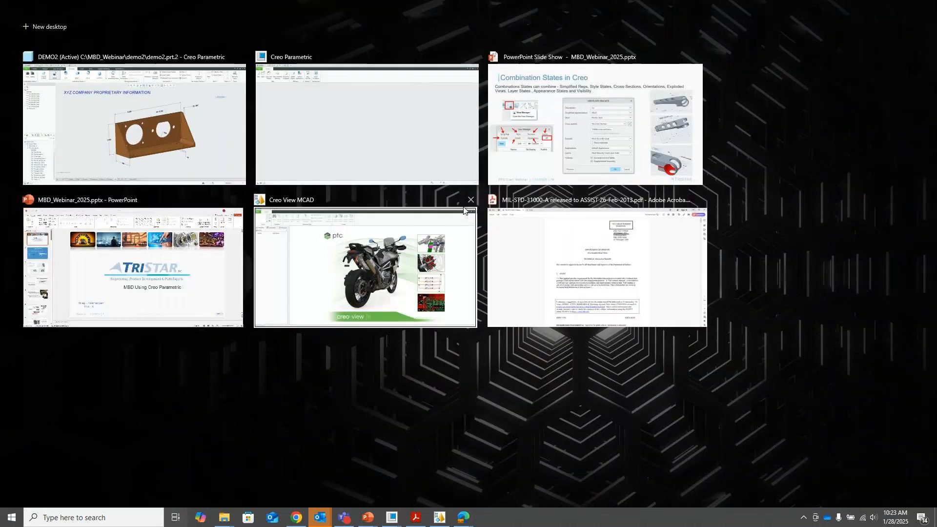
click(586, 124)
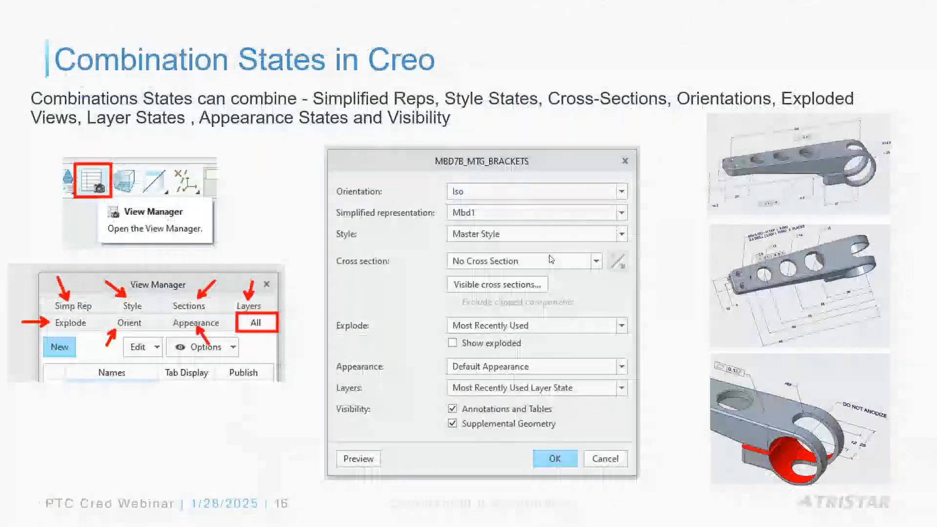
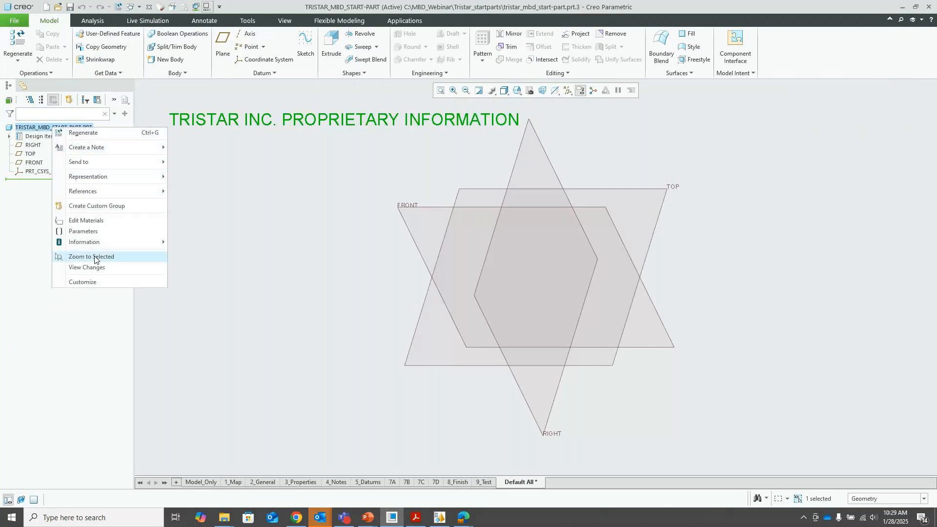
Review the parameters of the TRISTAR_MBD_START-PART model and close the parameter list
click(111, 233)
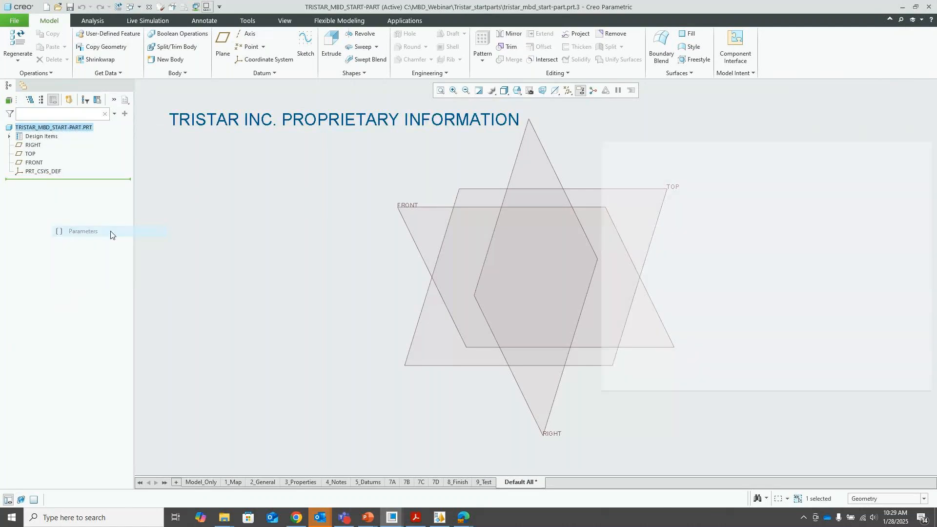
drag(646, 237, 718, 234)
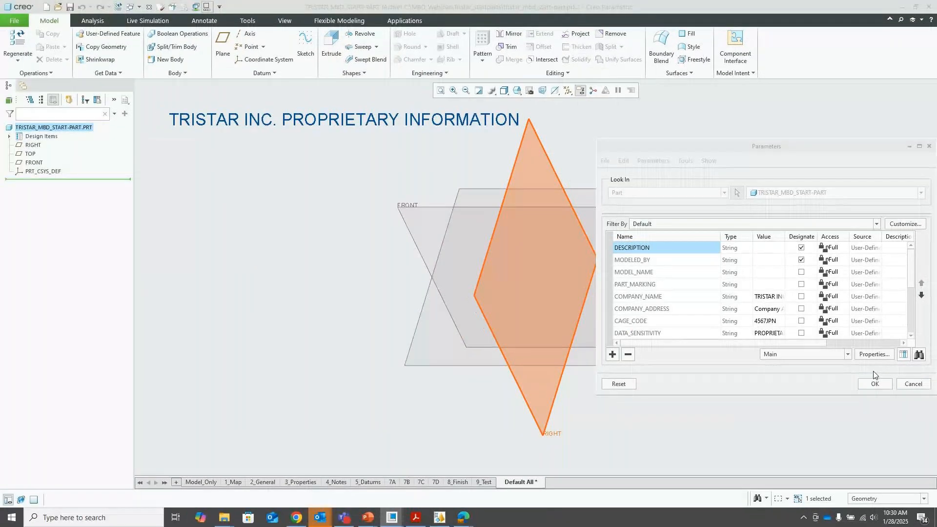
click(874, 380)
Examine the start part's named default datum planes and turn on the display of coordinate systems
click(260, 259)
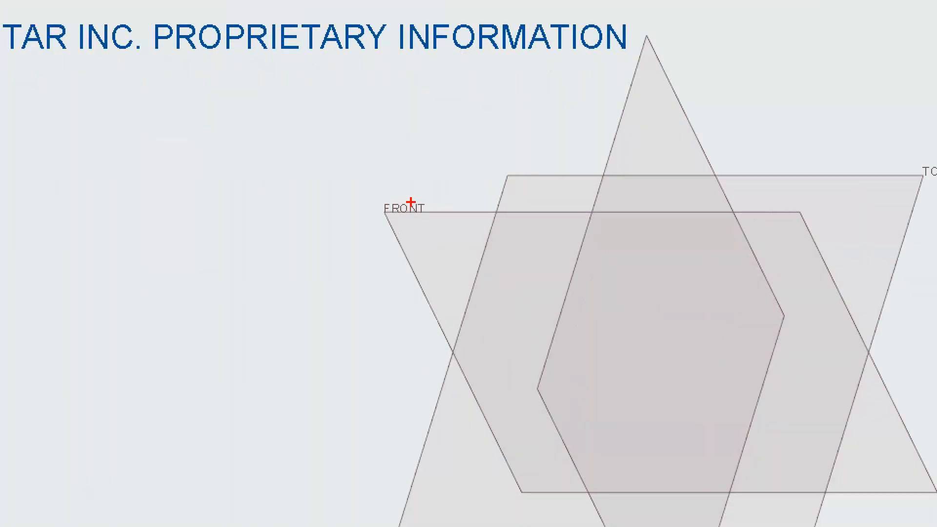
drag(369, 223, 360, 207)
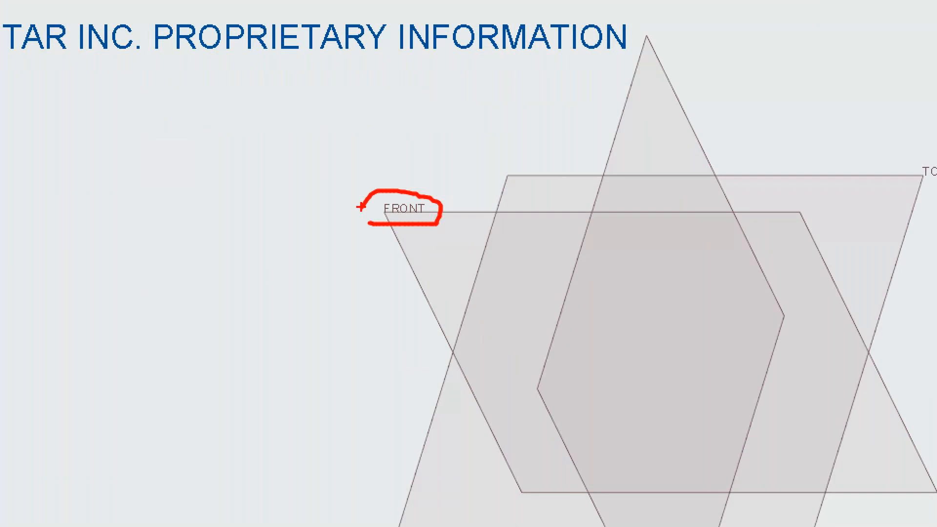
click(388, 220)
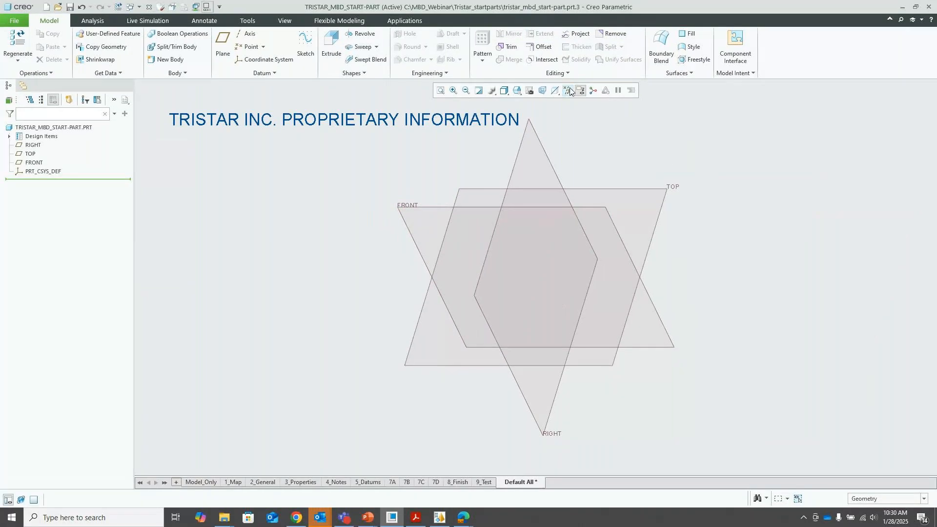
click(572, 87)
click(578, 136)
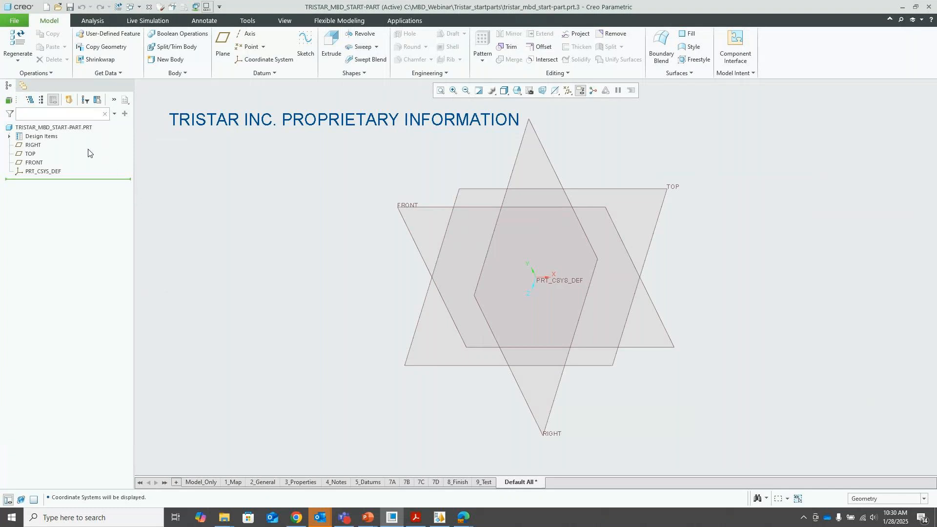
Show the layer tree below the model tree and review the start part's predefined layers
click(113, 101)
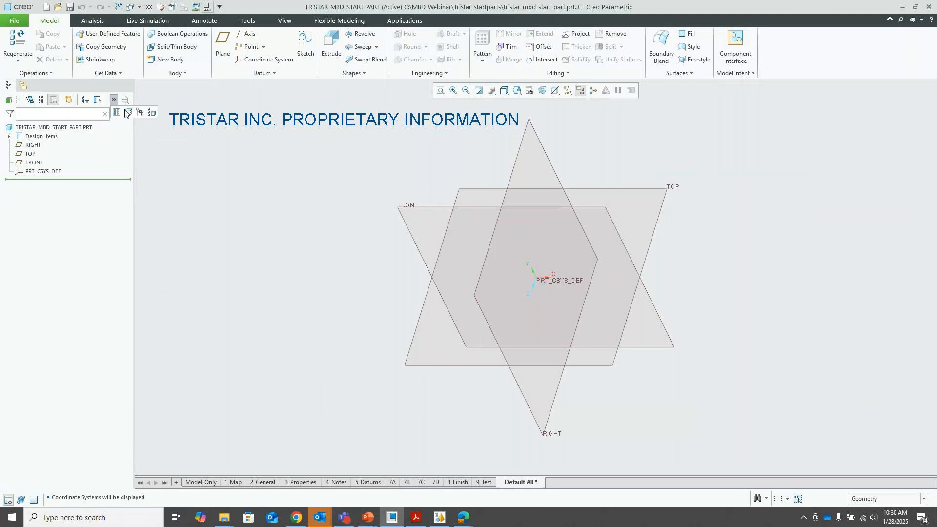
click(128, 113)
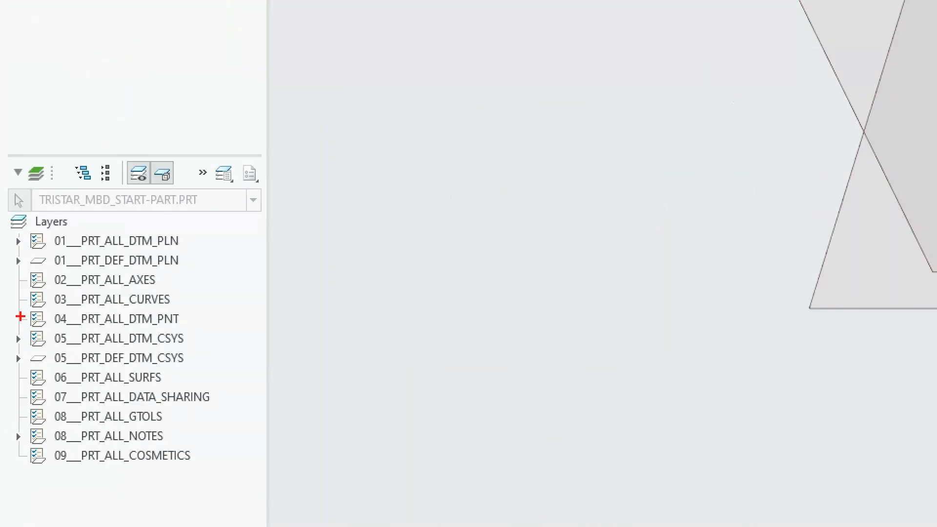
mouse_move(163, 405)
ctrl+mouse_down()
mouse_move(221, 496)
mouse_move(222, 465)
ctrl+mouse_up()
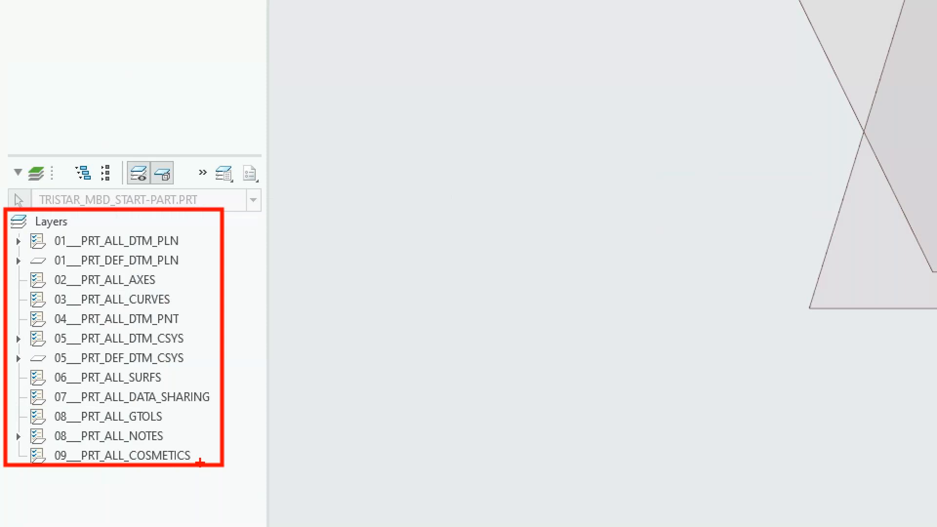
key(Escape)
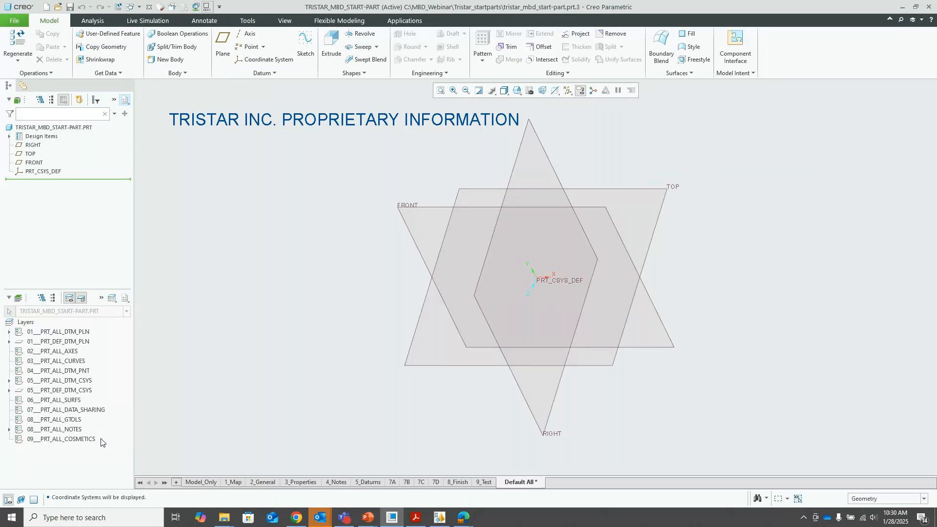
Review the start part's 1_Map, 2_General and 3_Properties combined views in the View Manager, then close it
click(530, 91)
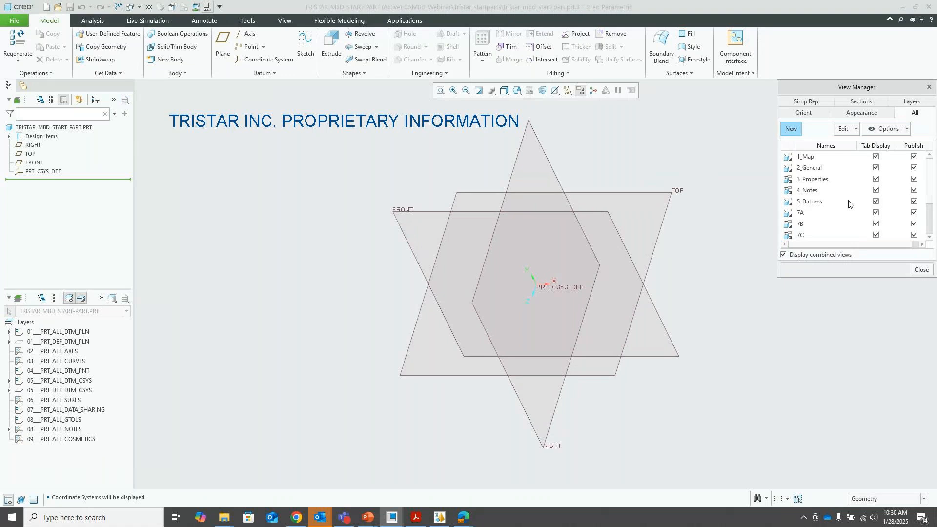
click(812, 159)
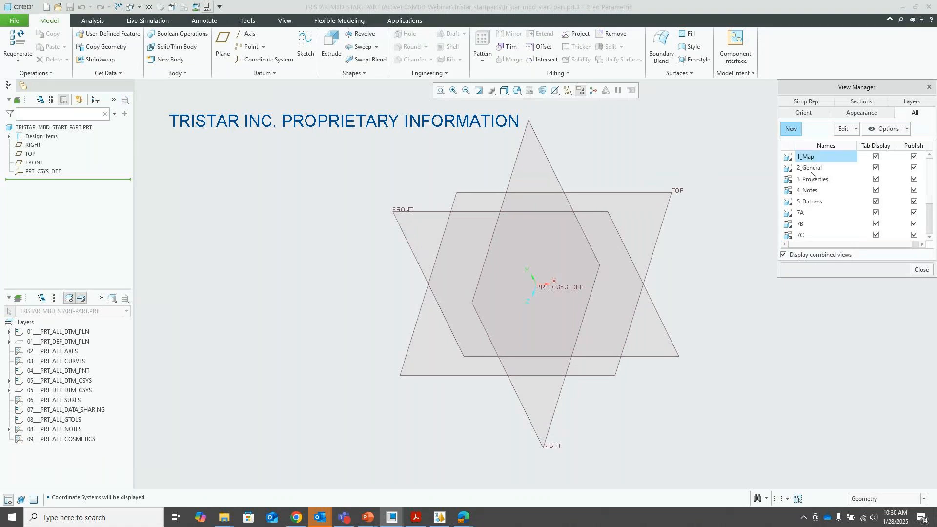
click(812, 170)
click(812, 180)
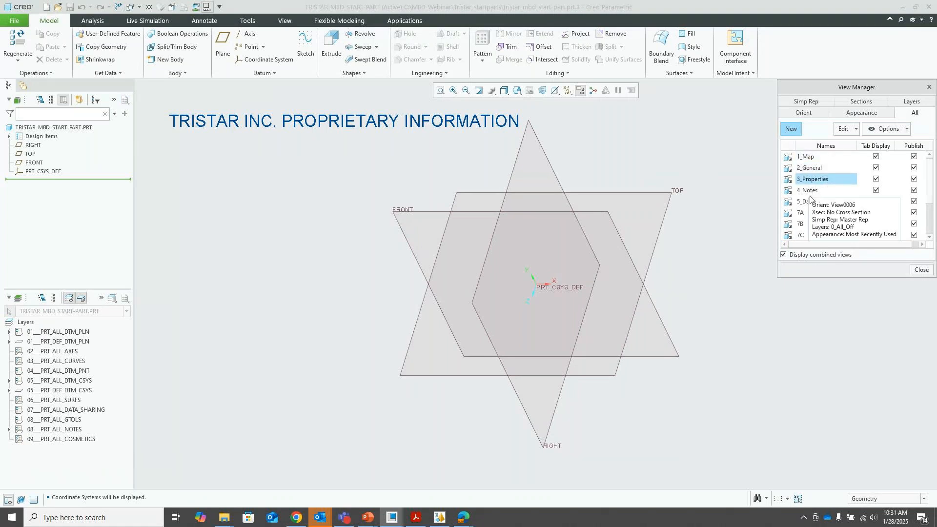
click(922, 270)
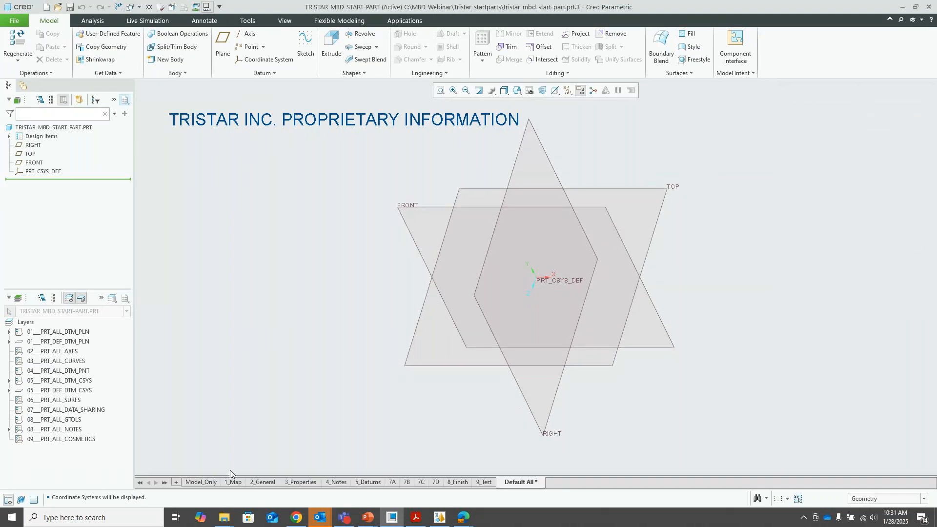
Activate the Model_Only and 1_Map combined views and examine the visibility of the layers in the layer tree
click(201, 482)
click(233, 482)
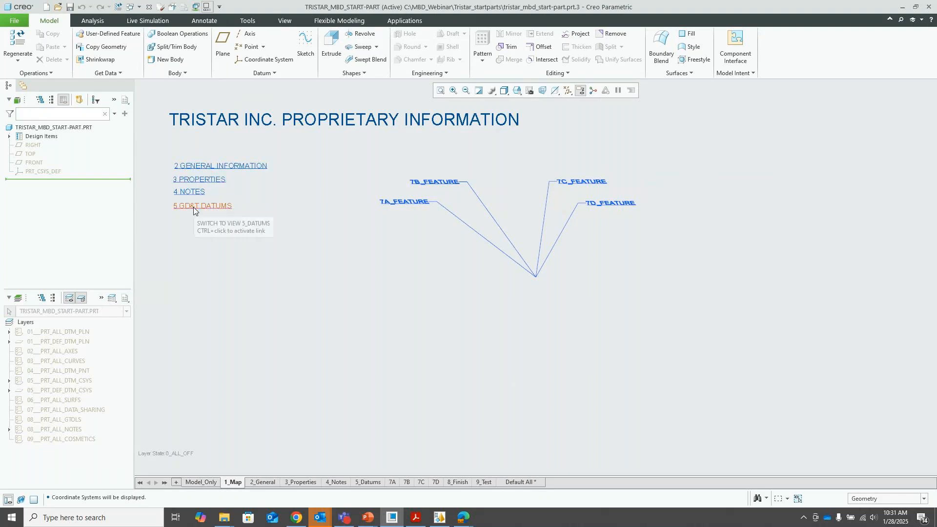
click(567, 90)
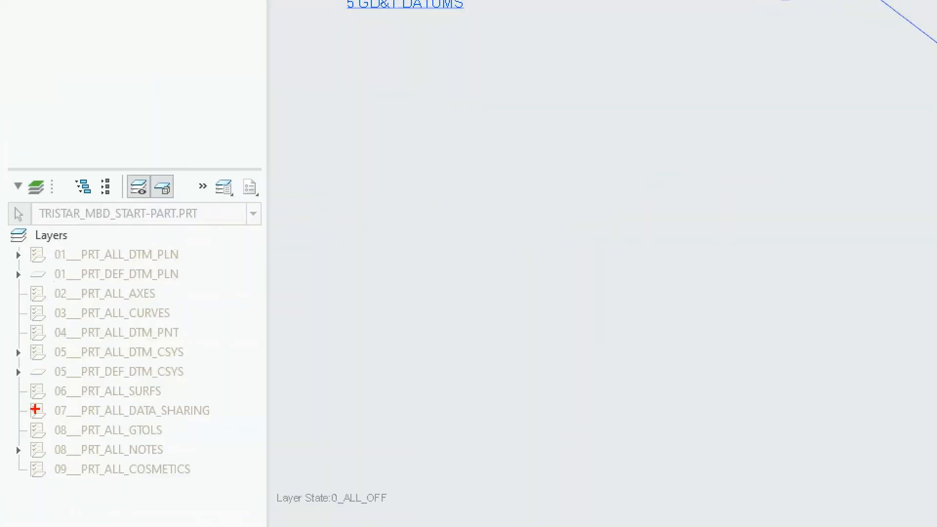
mouse_move(6, 242)
mouse_down()
mouse_move(56, 278)
mouse_move(230, 481)
mouse_move(224, 502)
mouse_up()
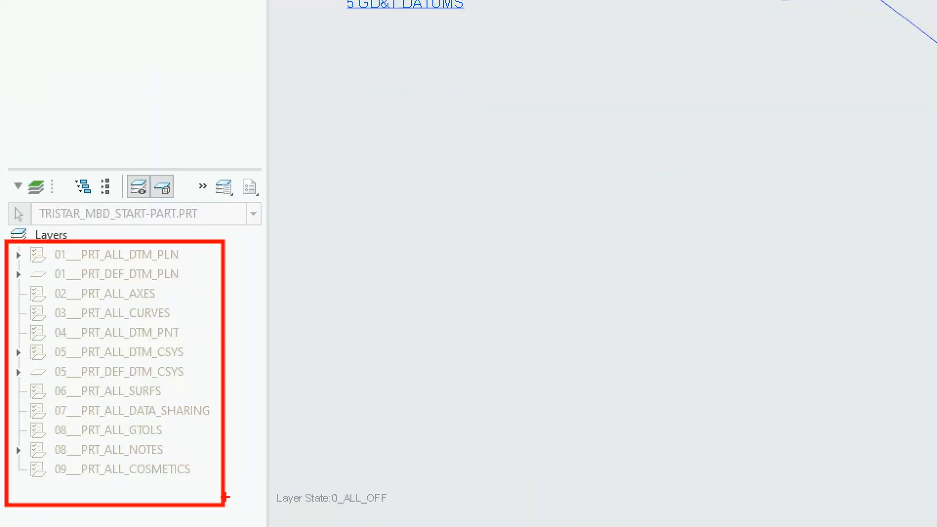
key(Escape)
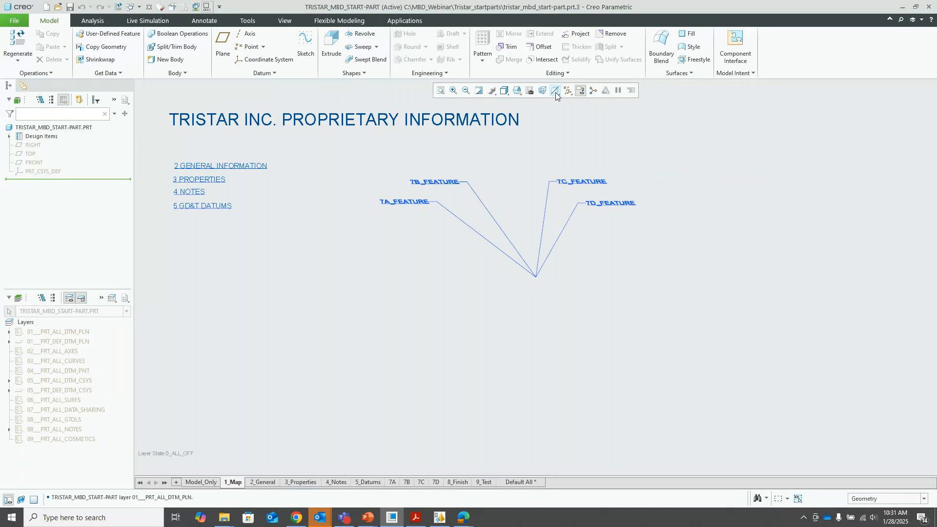
In the View Manager, switch between the 0_All_On and 0_All_Off layer states to compare them, finishing with 0_All_Off active
click(529, 90)
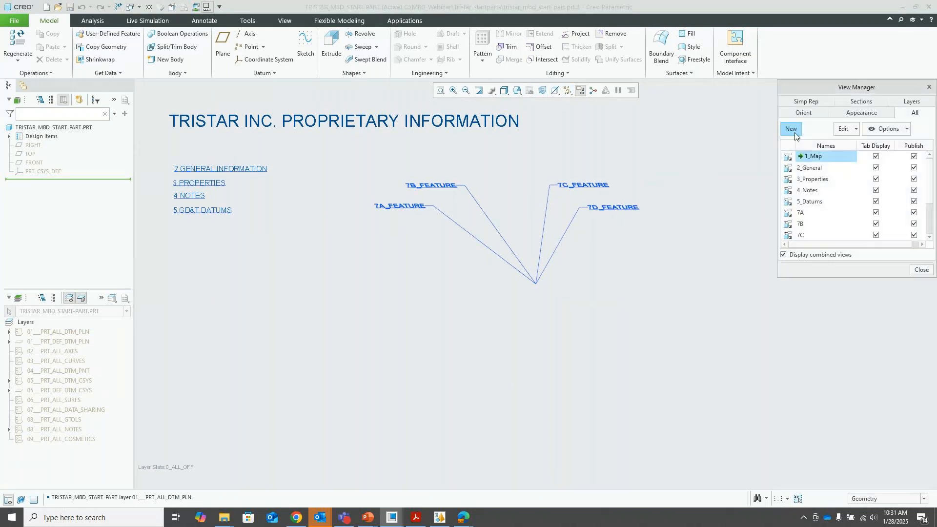
click(908, 103)
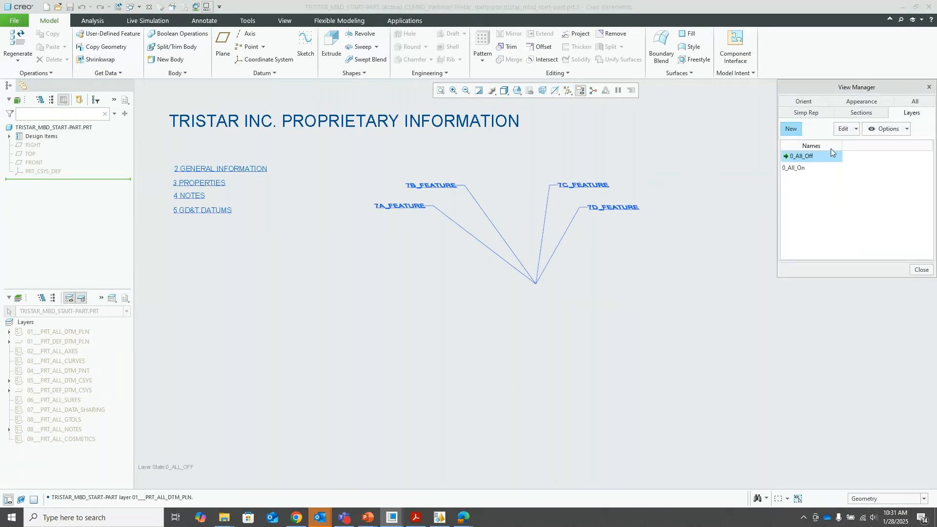
double_click(794, 168)
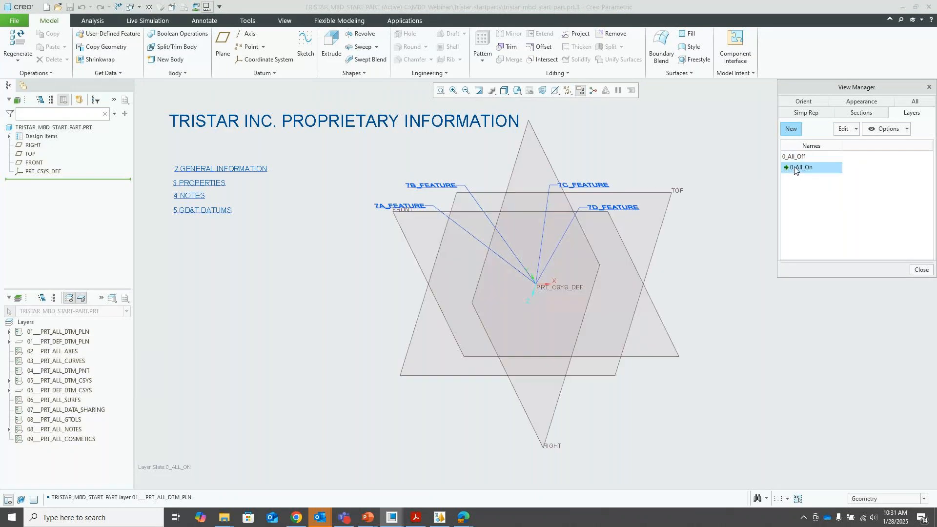
double_click(796, 157)
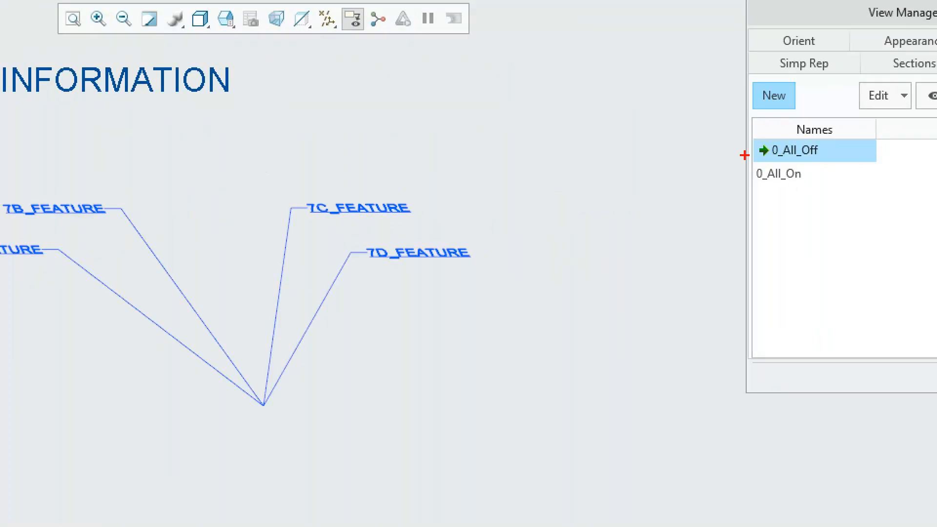
mouse_move(747, 151)
mouse_down()
mouse_move(718, 183)
mouse_move(715, 216)
mouse_up()
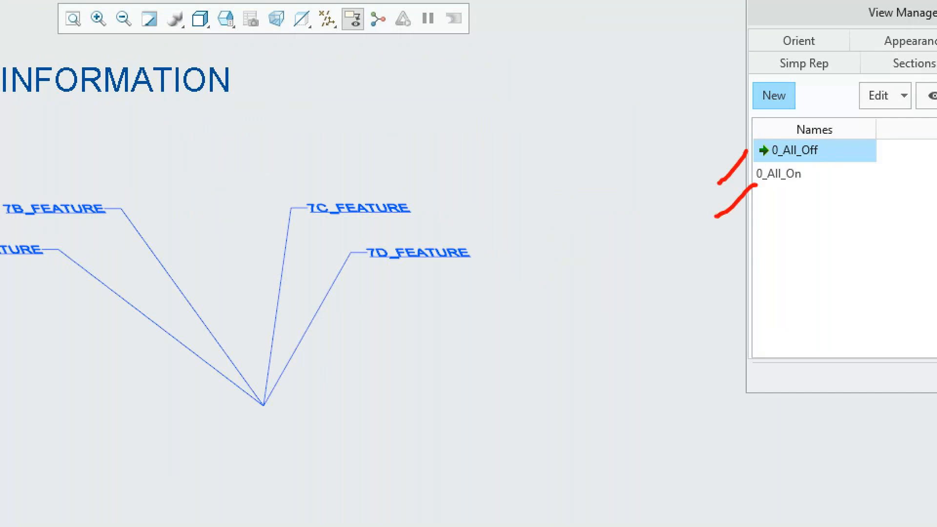
key(Escape)
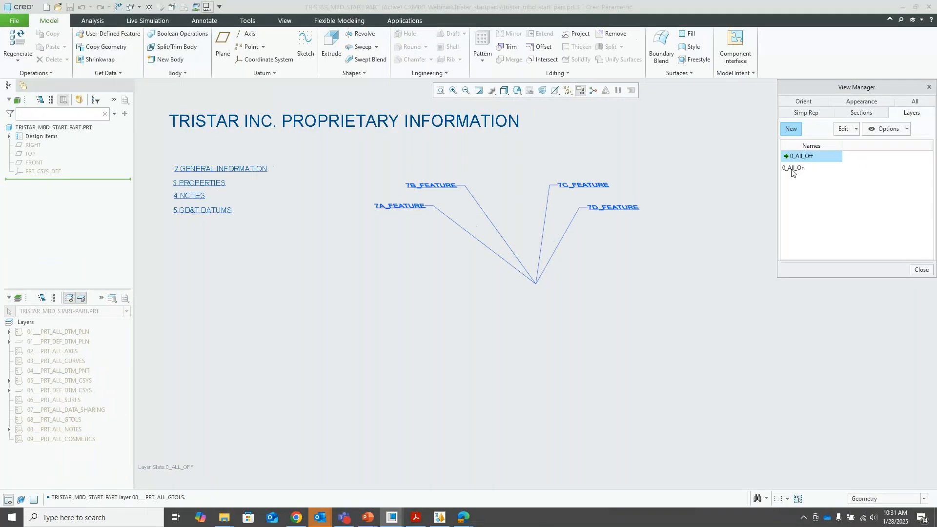
double_click(792, 168)
double_click(794, 158)
click(920, 270)
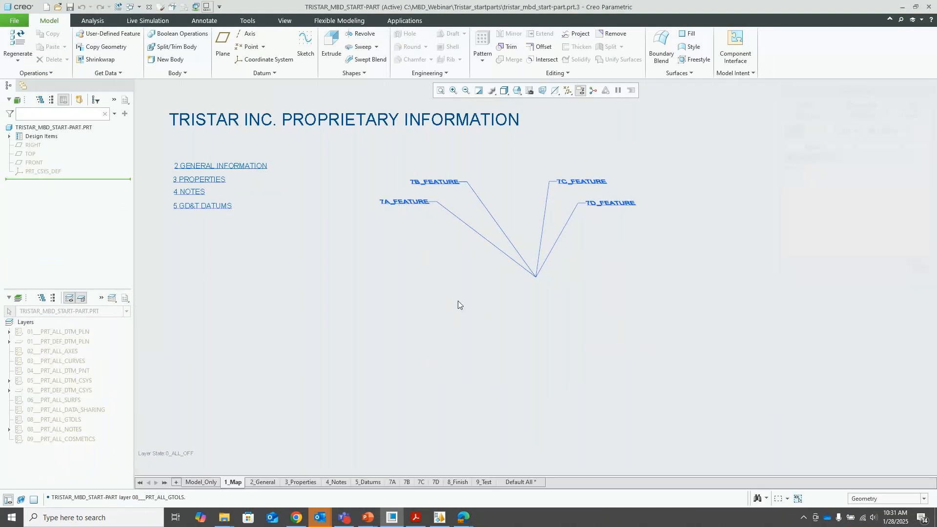
Activate the Model_Only, 1_Map, 2_General and 3_Properties combined views in turn and review their layer states and notes
click(199, 483)
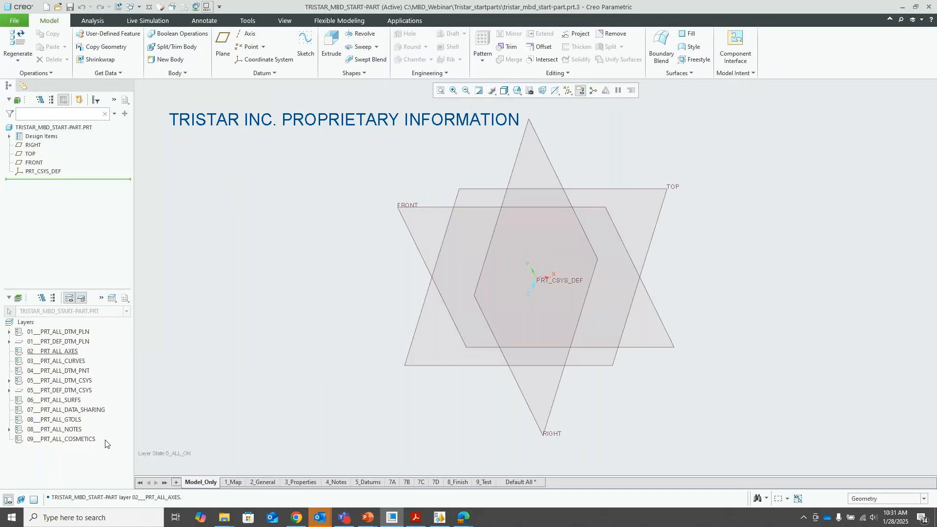
click(234, 482)
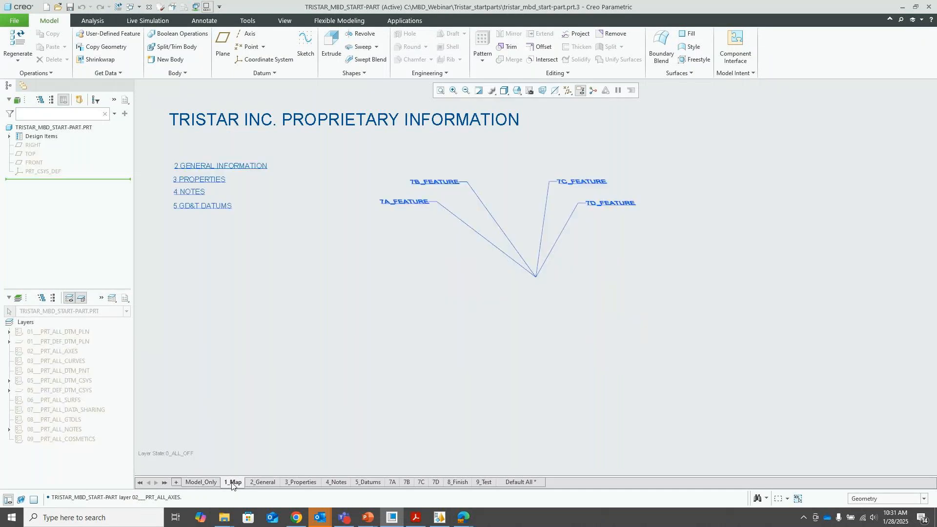
click(263, 482)
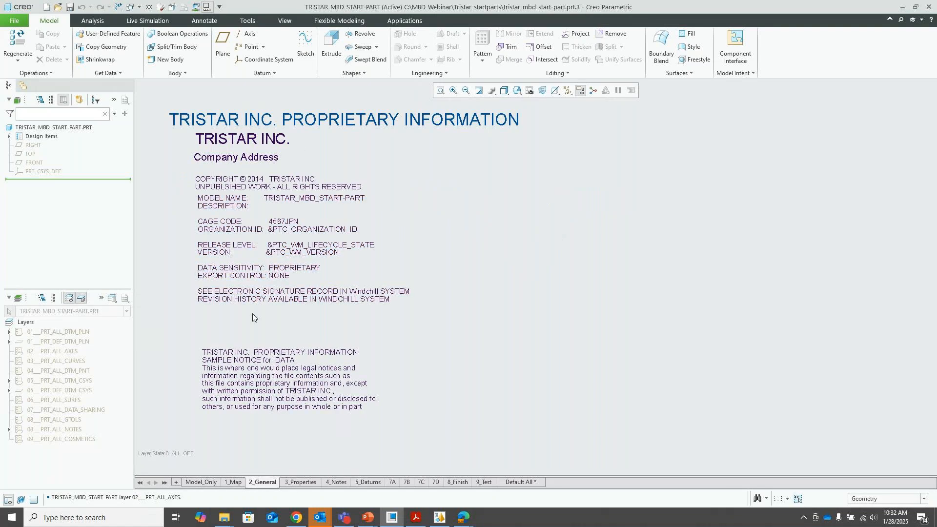
click(301, 482)
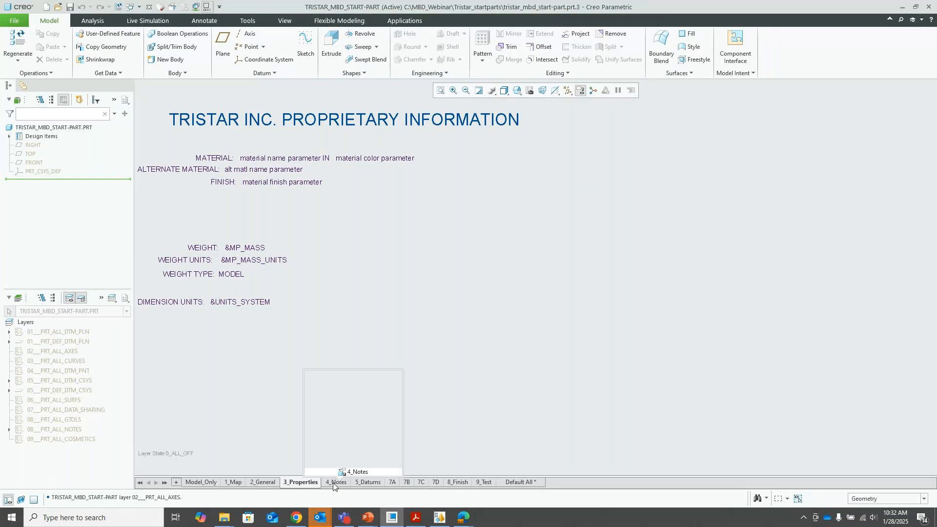
Go through the start part's 4_Notes, 5_Datums, 7A, 7B, 7C and 7D combined views
click(334, 483)
click(368, 483)
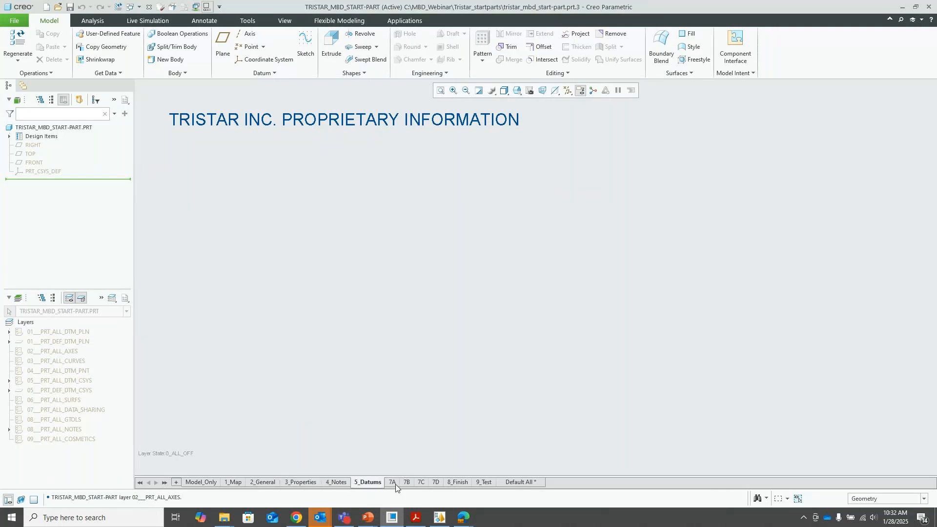
click(395, 483)
click(406, 483)
click(420, 483)
click(435, 483)
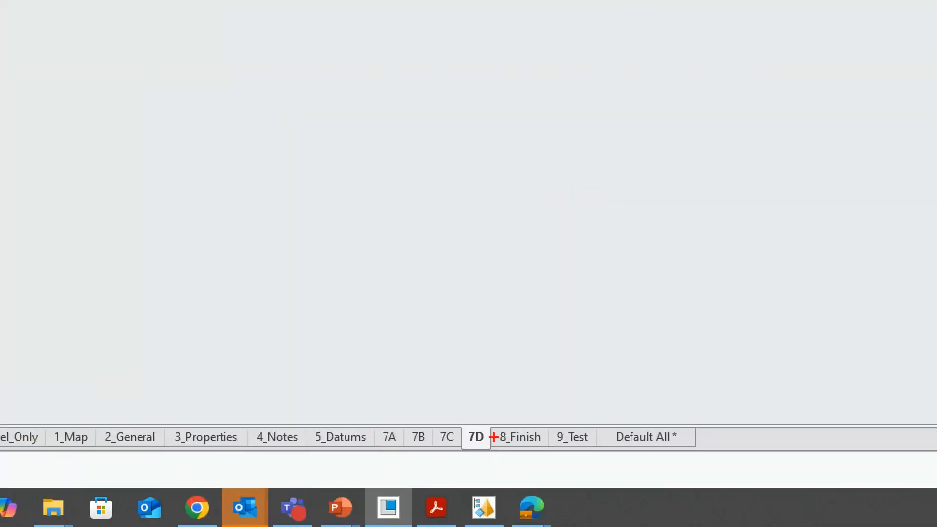
mouse_move(484, 399)
ctrl+mouse_down()
mouse_move(522, 422)
mouse_move(601, 415)
ctrl+mouse_up()
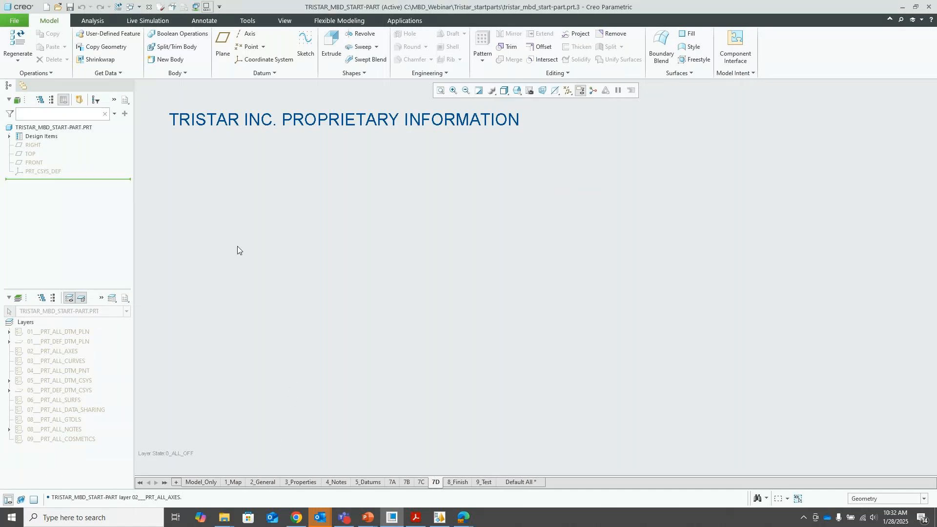
Select the proprietary BANNER note in combined view 7D and examine the annotations assigned to that view in annotation mode
double_click(230, 120)
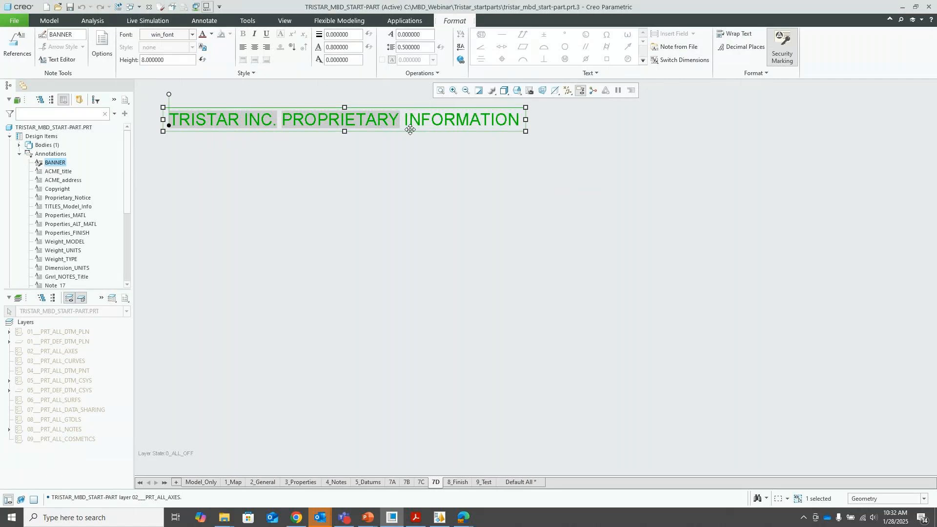
click(204, 21)
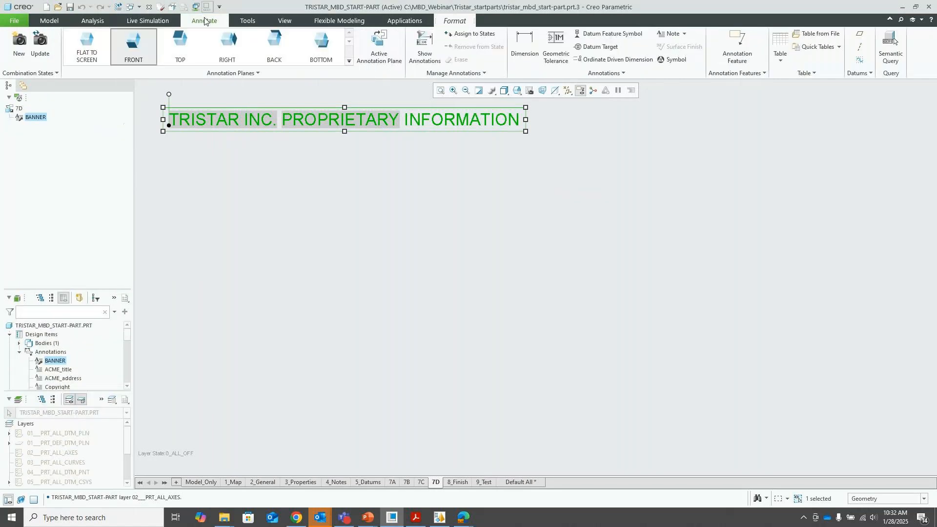
click(139, 63)
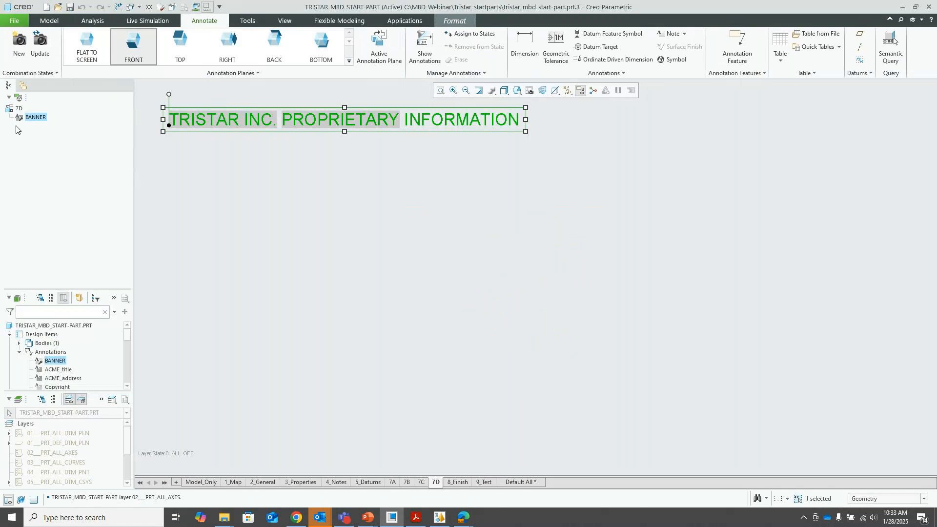
key(ctrl+1)
click(30, 118)
mouse_move(15, 132)
mouse_down()
mouse_move(130, 116)
mouse_move(55, 137)
mouse_up()
key(Escape)
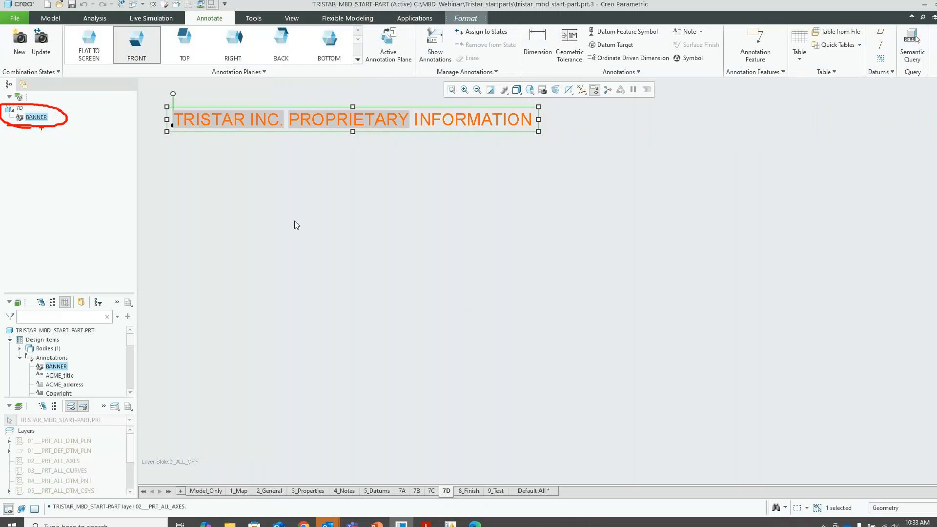
Compare the annotations assigned to the 1_Map, 3_Properties, 4_Notes and 7B combined views in the detail tree
click(239, 490)
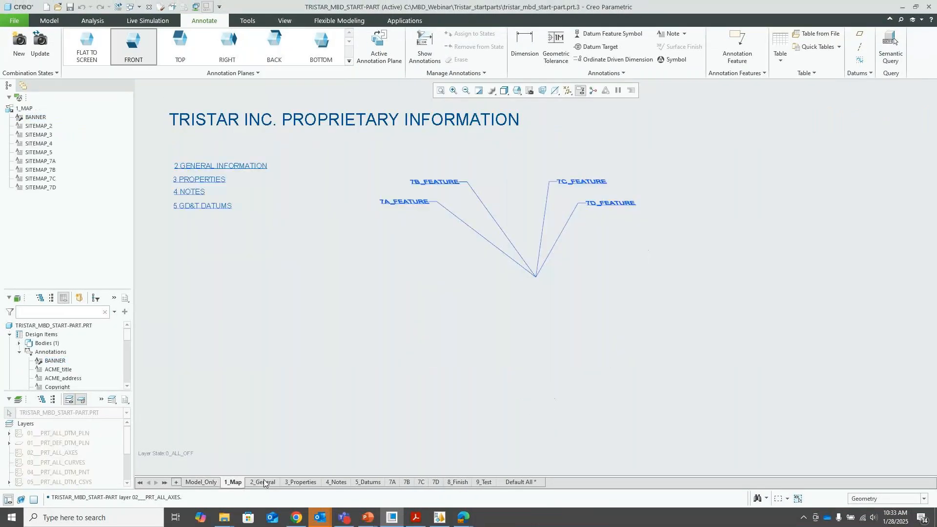
click(300, 482)
click(338, 483)
click(409, 483)
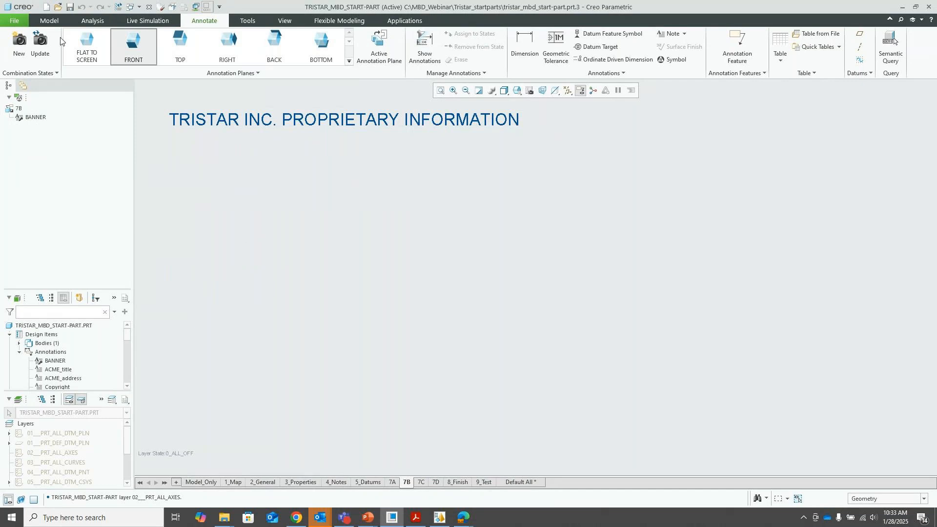
Create a new solid part prt0001 without the default template, using the in-session tristar_mbd_start-part as its template
click(46, 6)
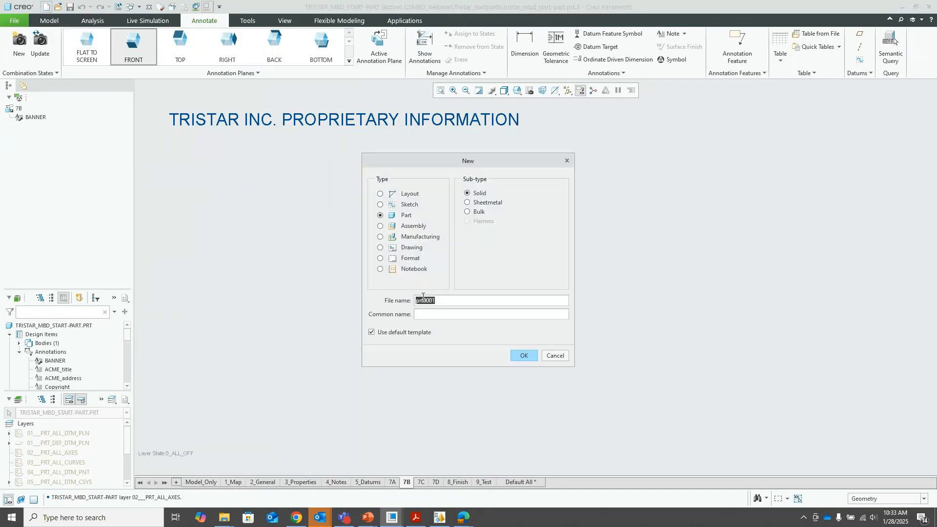
click(372, 333)
click(522, 356)
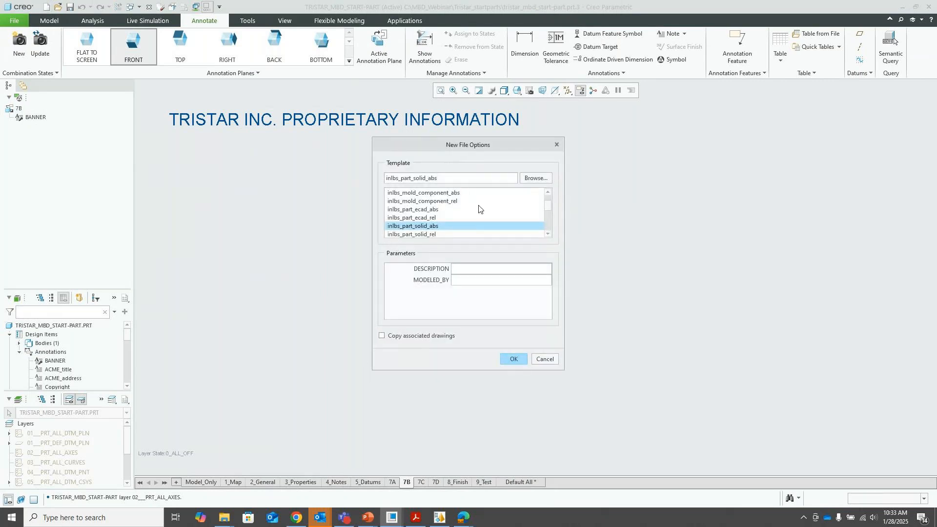
click(541, 180)
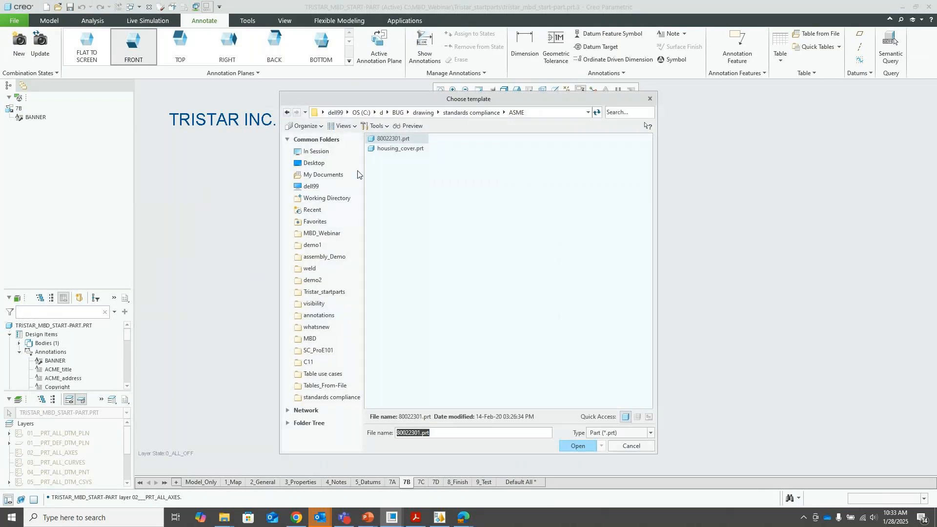
click(312, 151)
click(617, 116)
text(sta)
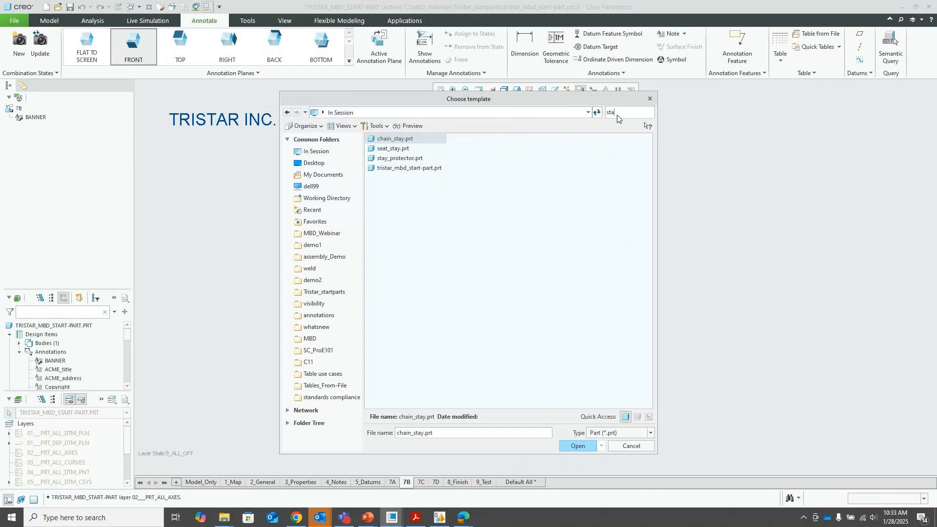
double_click(405, 168)
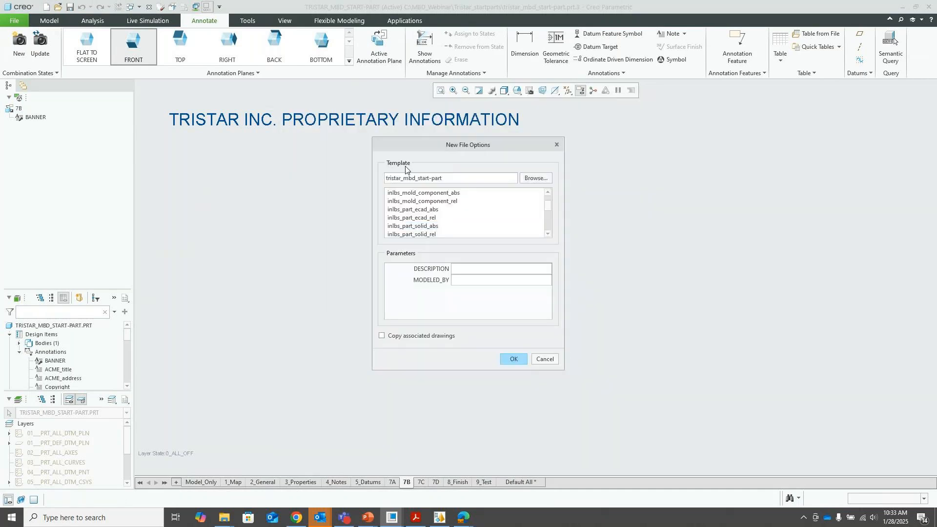
click(515, 359)
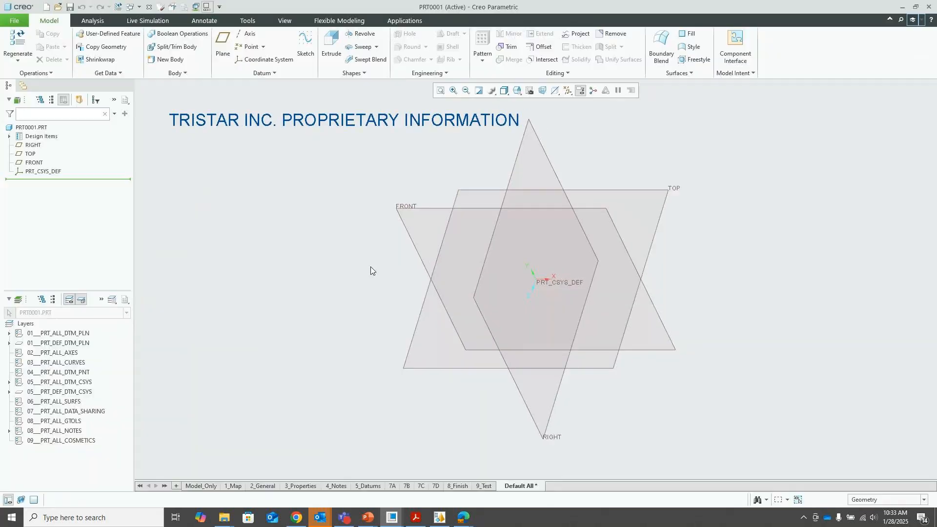
Go through the new part's inherited combined views from 1_Map to 8_Finish
click(233, 486)
click(275, 488)
click(306, 488)
click(340, 489)
click(372, 489)
click(392, 488)
click(407, 488)
click(422, 488)
click(436, 488)
click(457, 487)
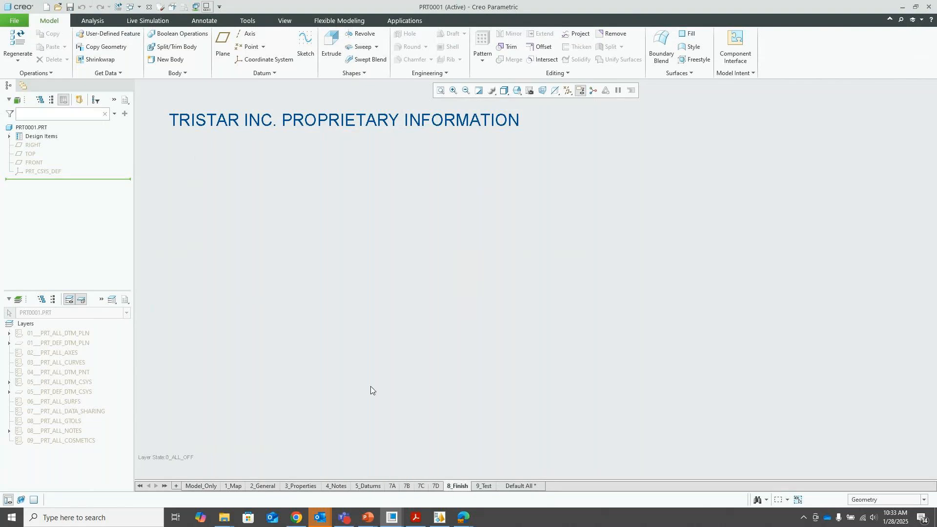
Switch to the PowerPoint slide show of MBD_Webinar_2025.pptx
key(super+Tab)
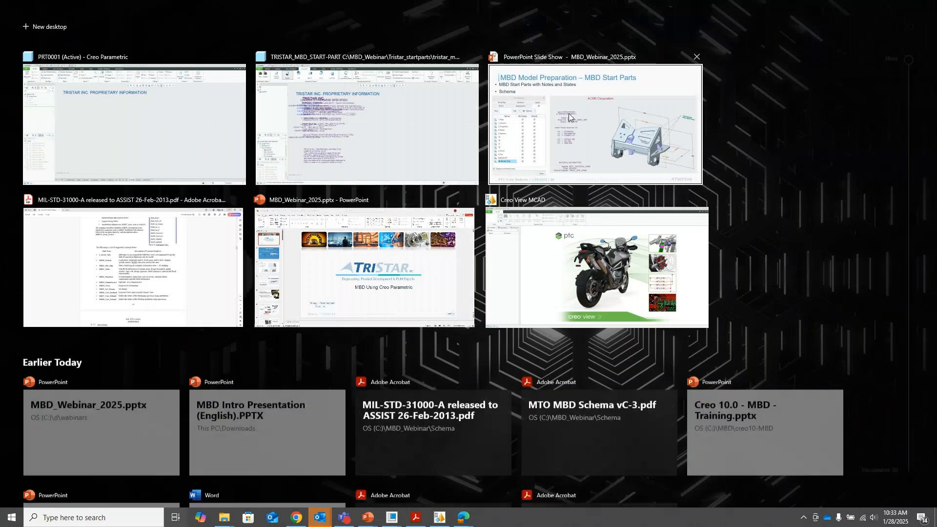
click(571, 117)
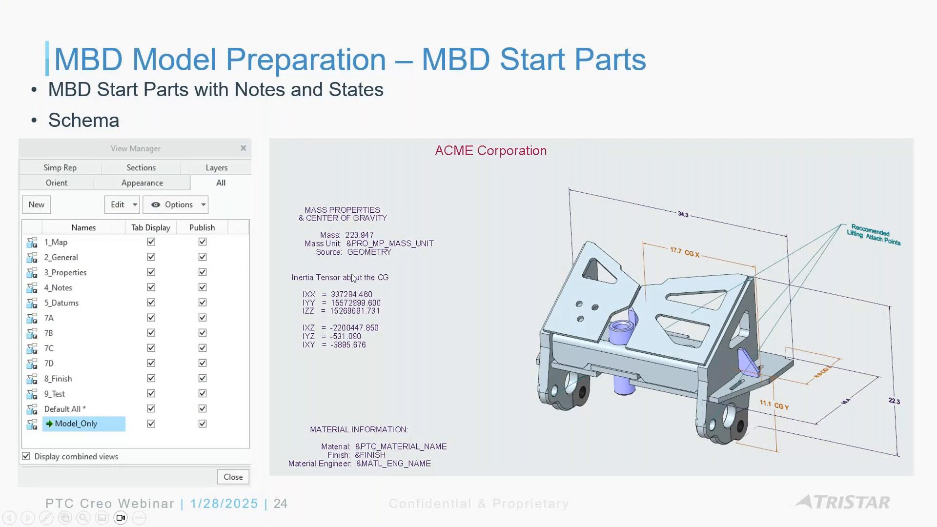
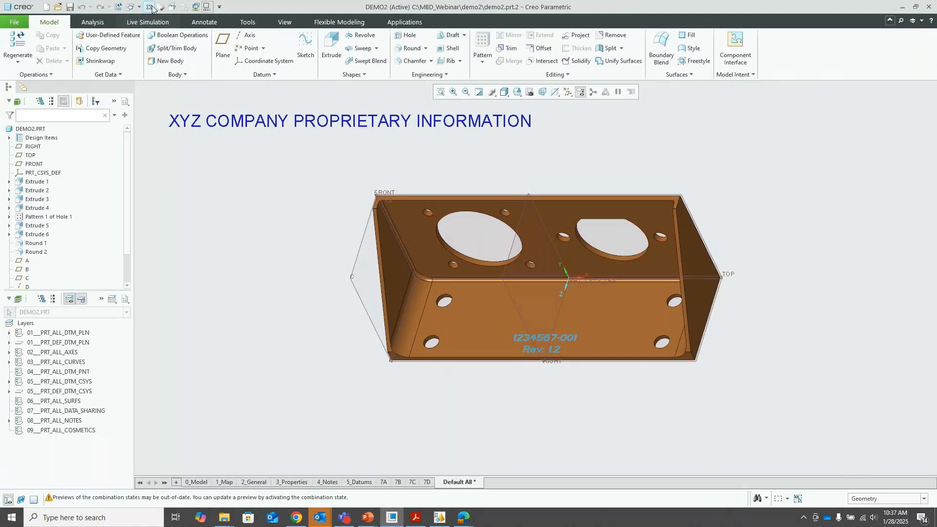
In Creo, close the DEMO2 part window and open demo1.prt from the demo1 folder
click(148, 7)
click(39, 217)
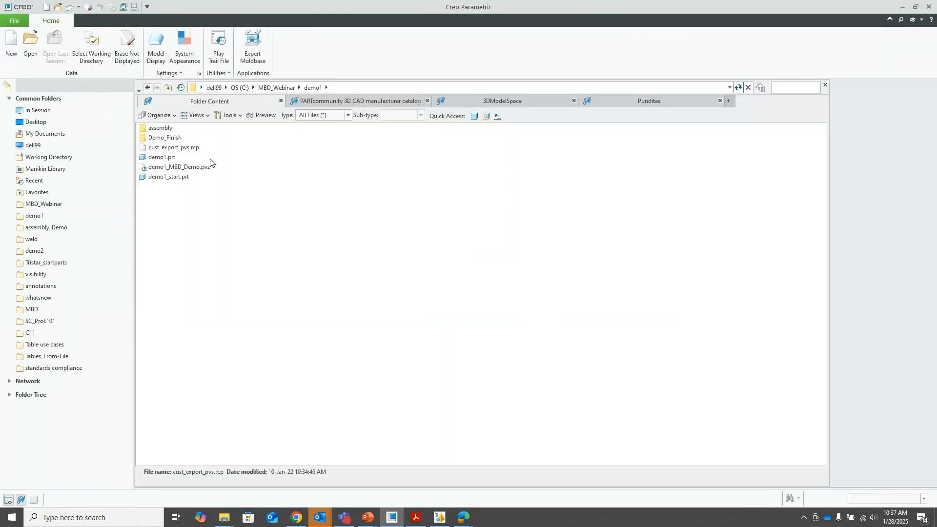
double_click(168, 158)
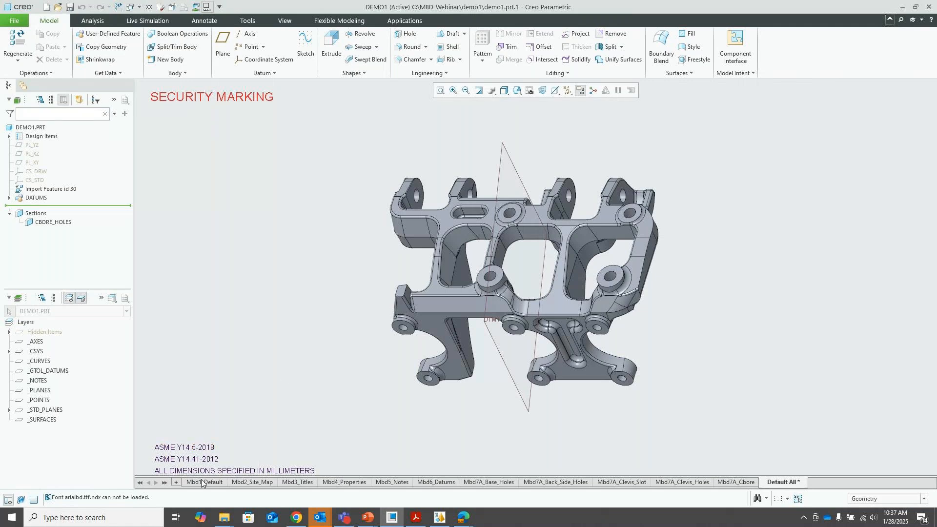
Turn off the display of combined views for DEMO1 in the View Manager and close it
mouse_move(198, 484)
click(530, 91)
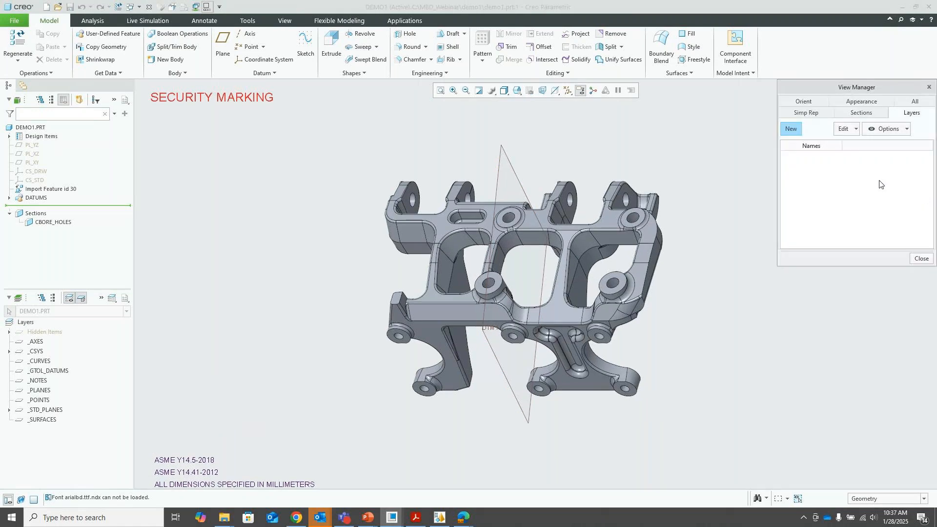
click(917, 101)
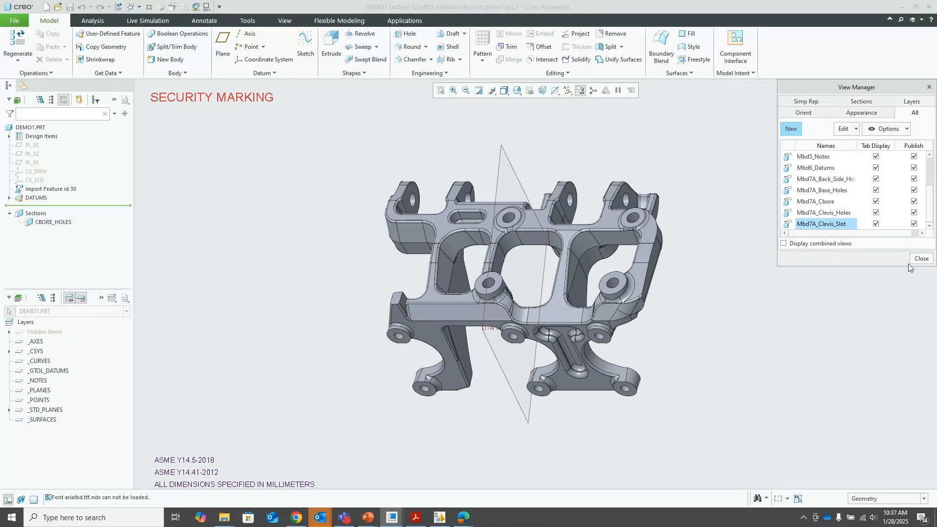
click(921, 258)
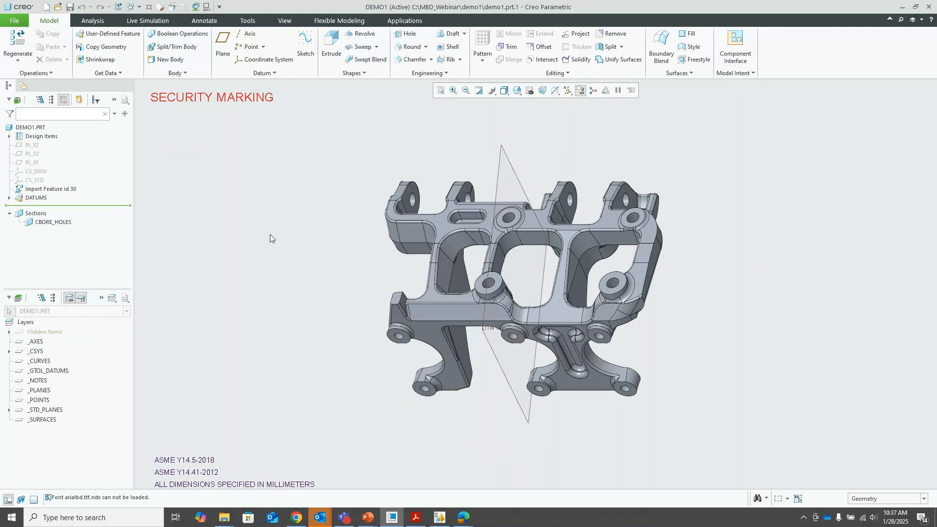
Enlarge the icon size of the in-graphics view toolbar
right_click(563, 93)
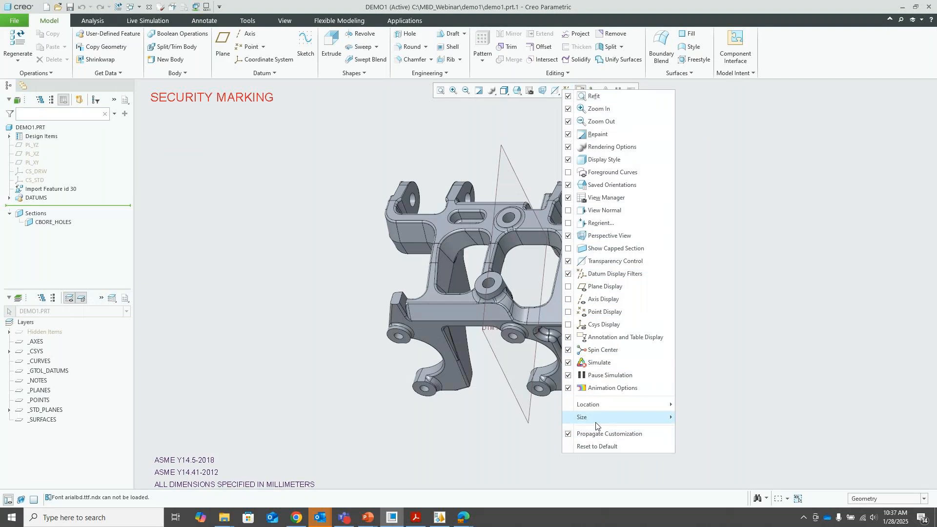
mouse_move(596, 426)
click(697, 436)
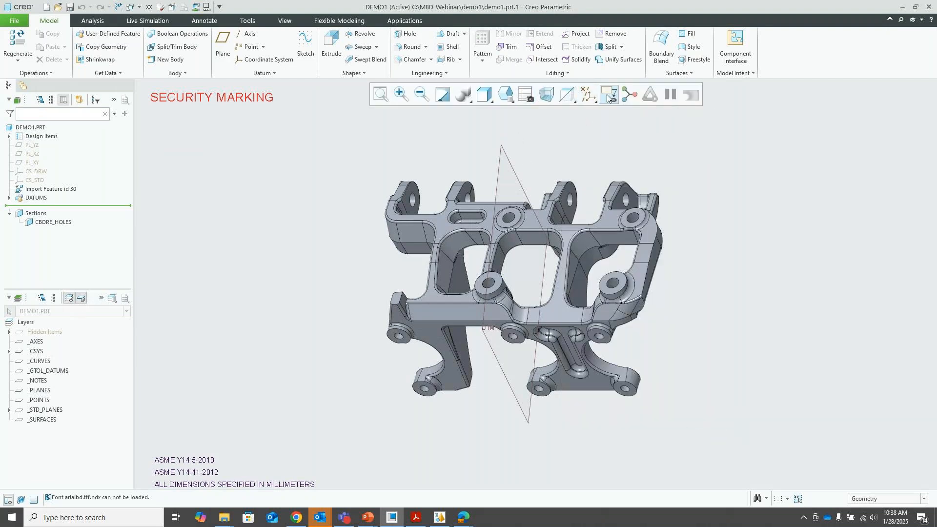
Turn the display of 3D annotations and tables off and back on
click(608, 96)
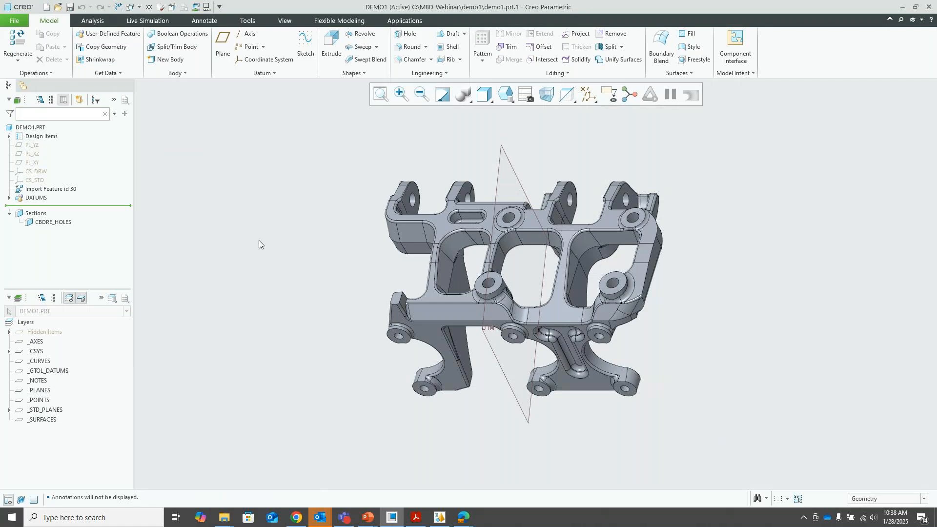
key(ctrl+1)
click(618, 95)
drag(604, 144, 863, 137)
key(Escape)
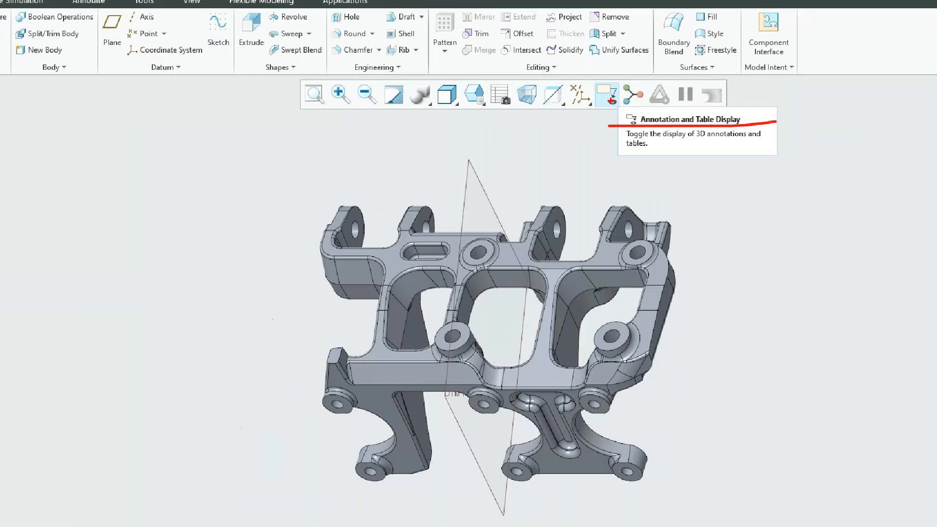
click(611, 96)
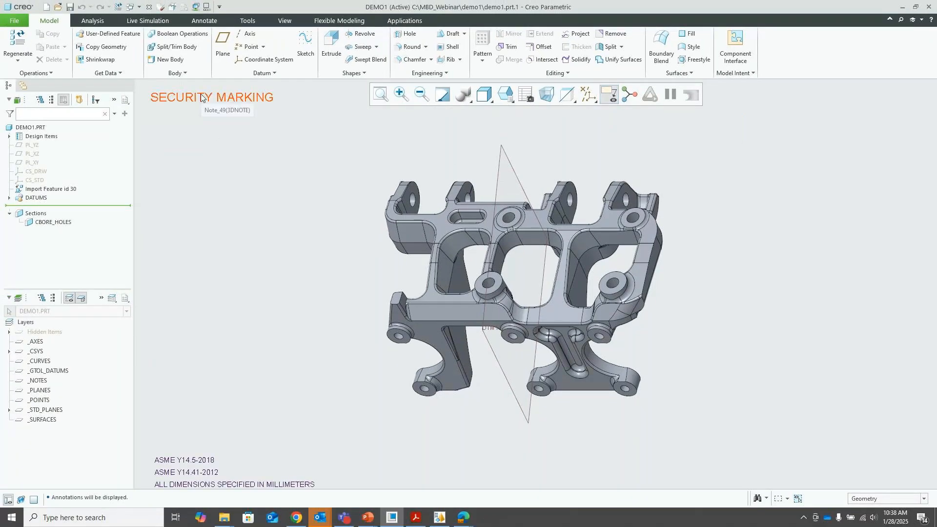
key(ctrl+1)
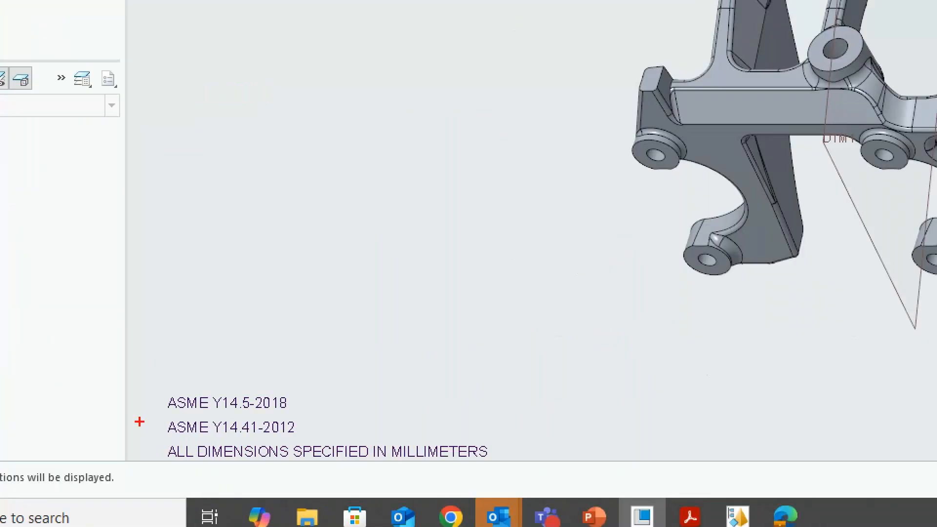
ctrl+drag(141, 445, 238, 482)
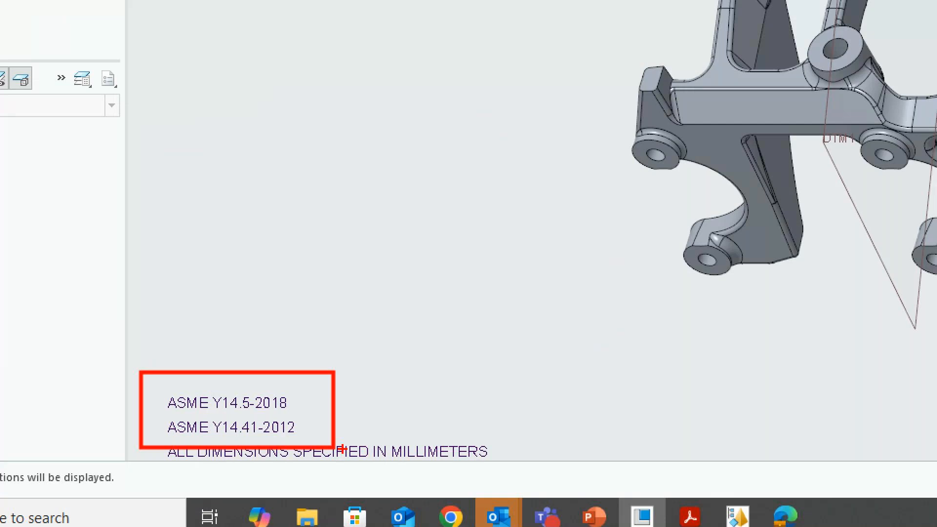
drag(294, 396, 330, 361)
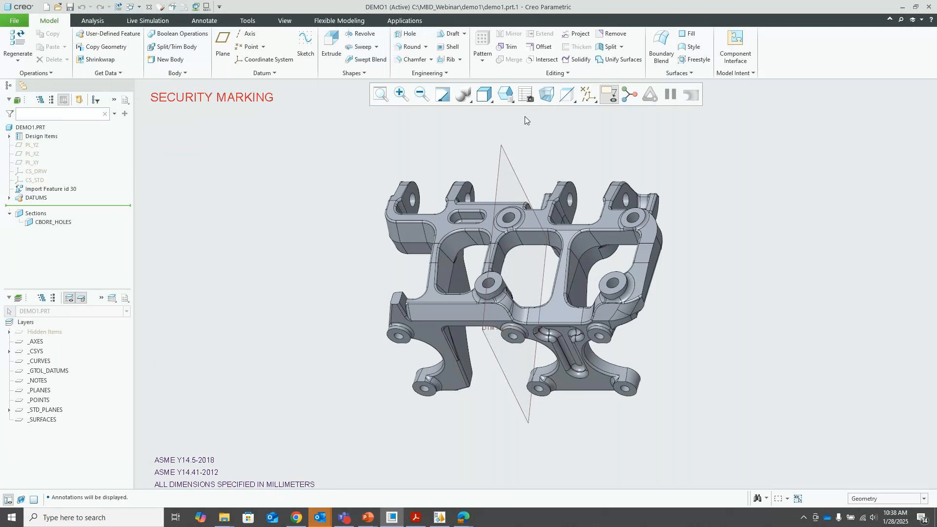
Turn on the display of combined views for DEMO1 in the View Manager and close it
click(526, 95)
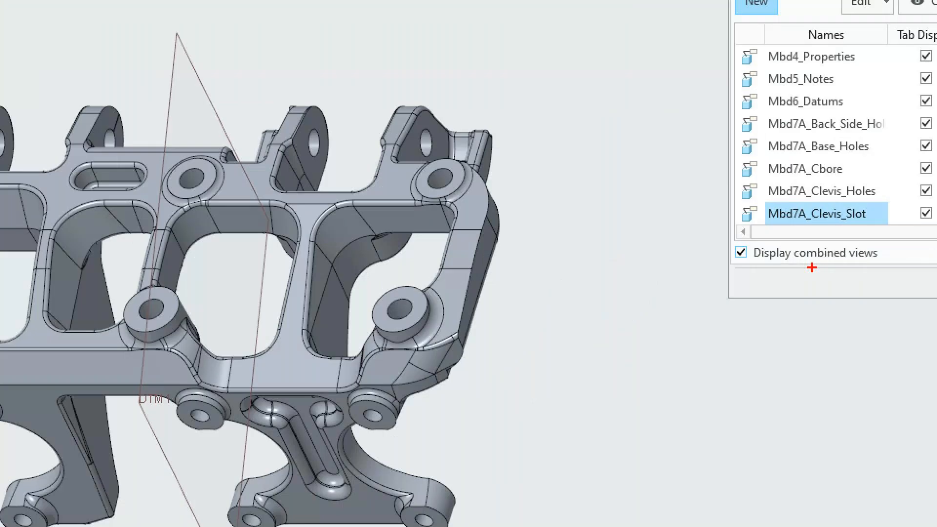
drag(727, 277, 854, 271)
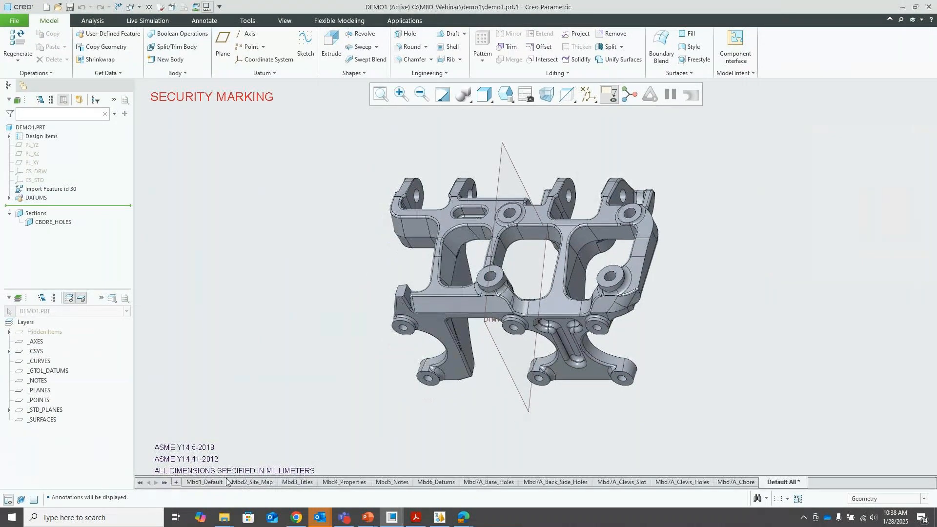
Go through the DEMO1 combined views from Mbd1_Default to Mbd5_Notes
click(206, 482)
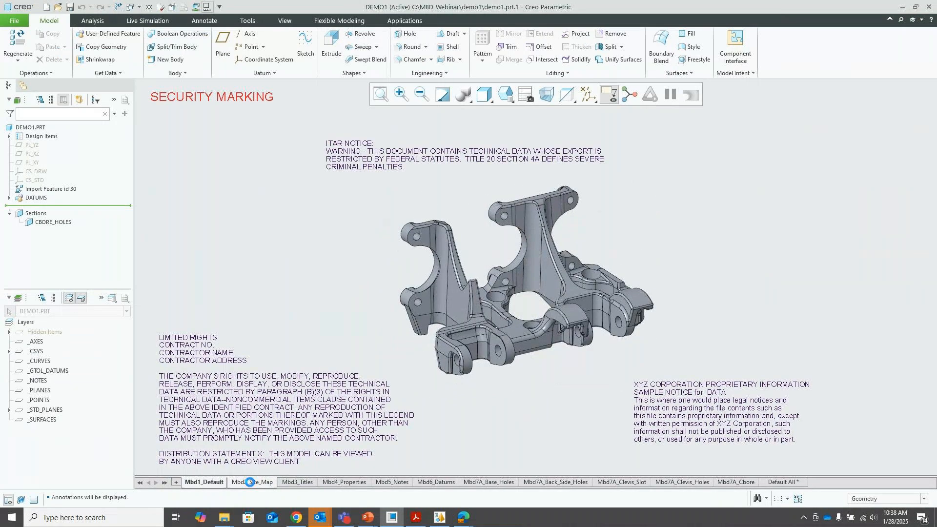
click(301, 483)
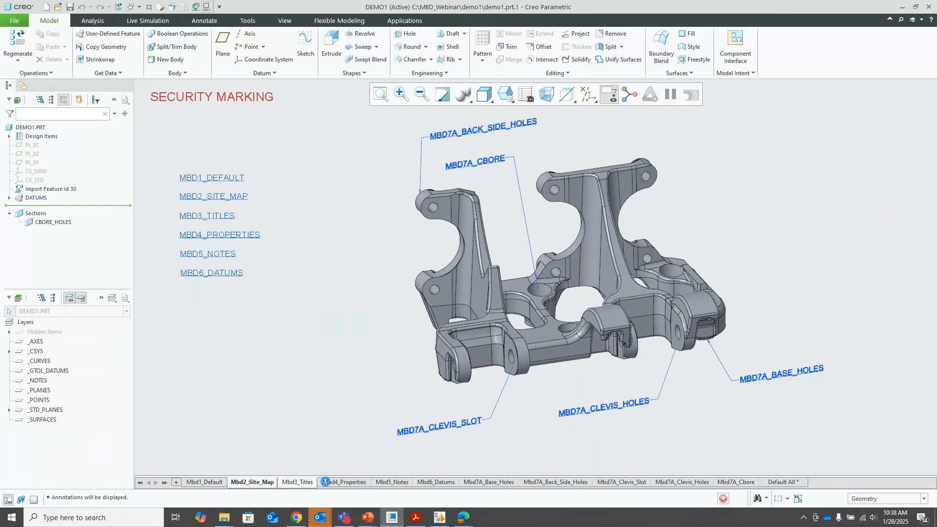
click(345, 483)
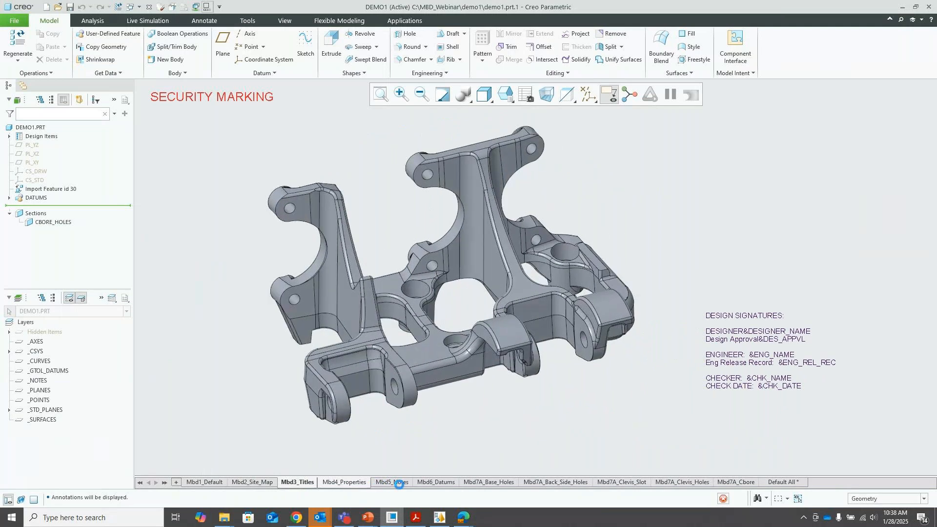
click(393, 483)
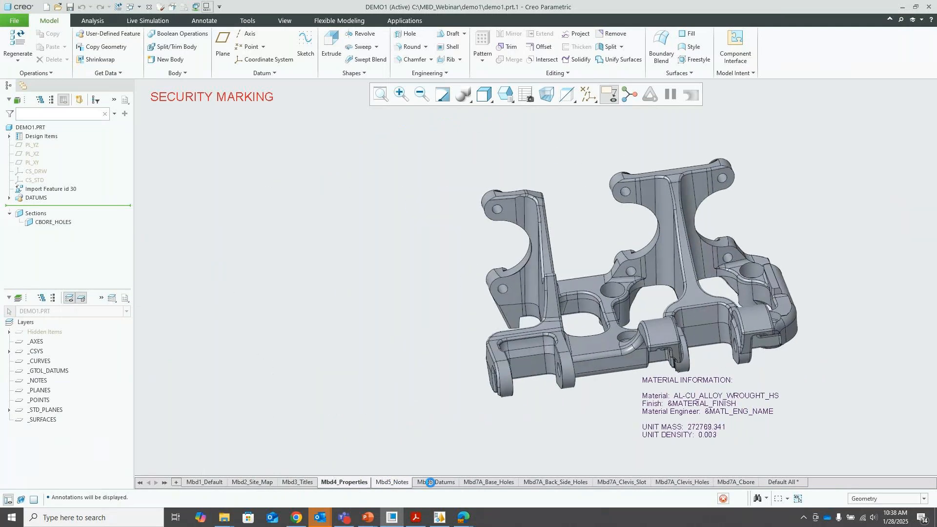
From the Mbd2_Site_Map view, follow the MBD6_DATUMS link, and after returning to the map, the MBD7A_CBORE link
click(253, 482)
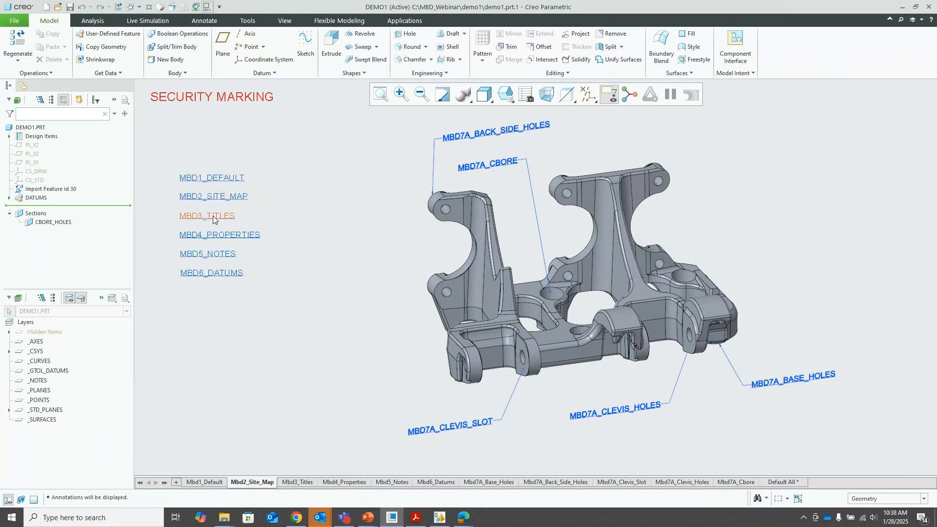
ctrl+click(217, 276)
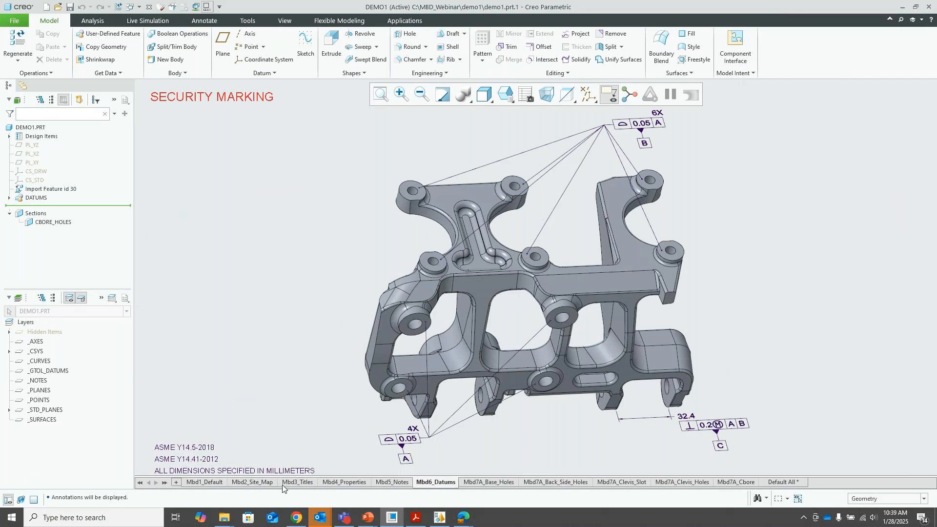
click(254, 482)
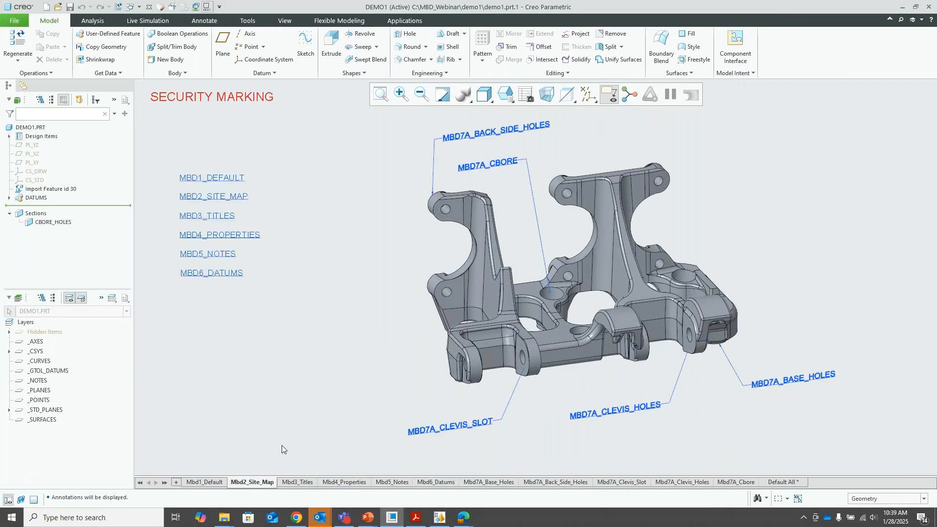
click(488, 168)
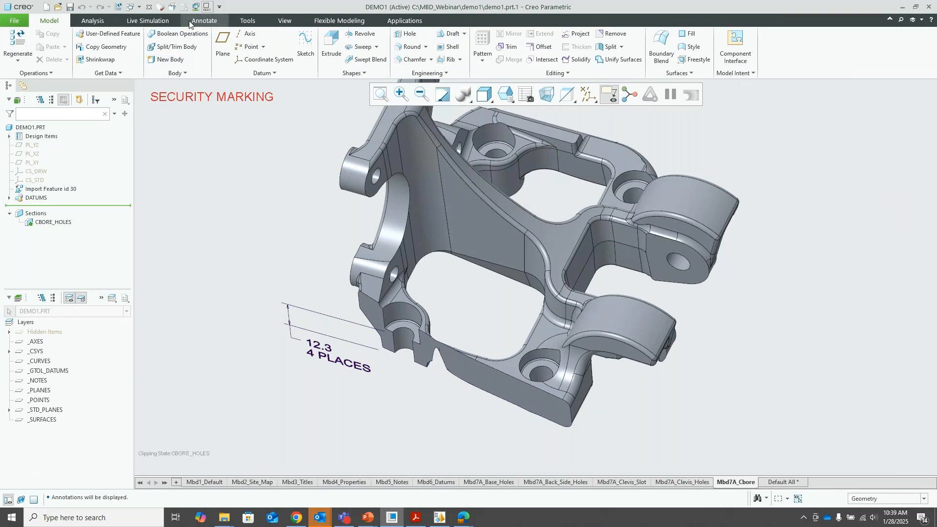
Switch to the annotation tools and examine the available annotation planes in the Annotation Plane Manager
click(204, 20)
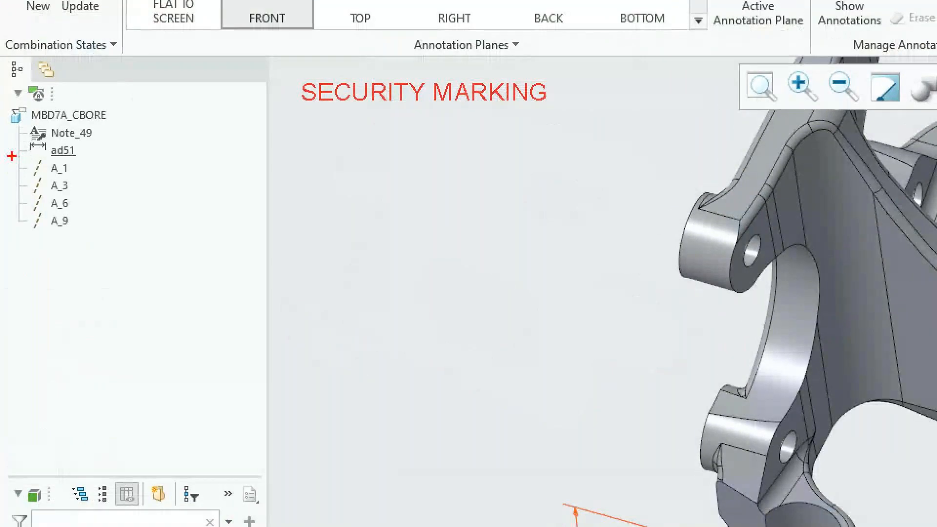
mouse_move(11, 156)
mouse_down()
mouse_move(165, 242)
mouse_move(7, 128)
mouse_up()
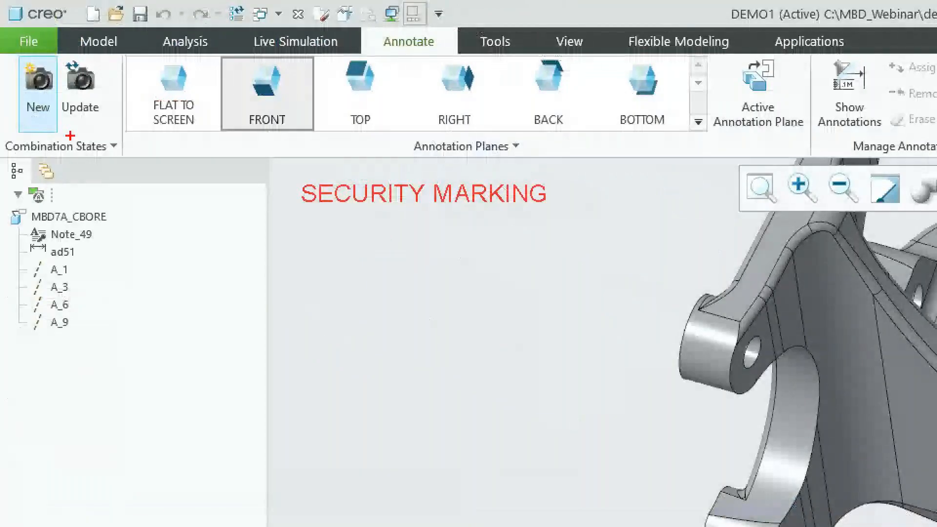
drag(71, 135, 47, 168)
drag(258, 155, 637, 154)
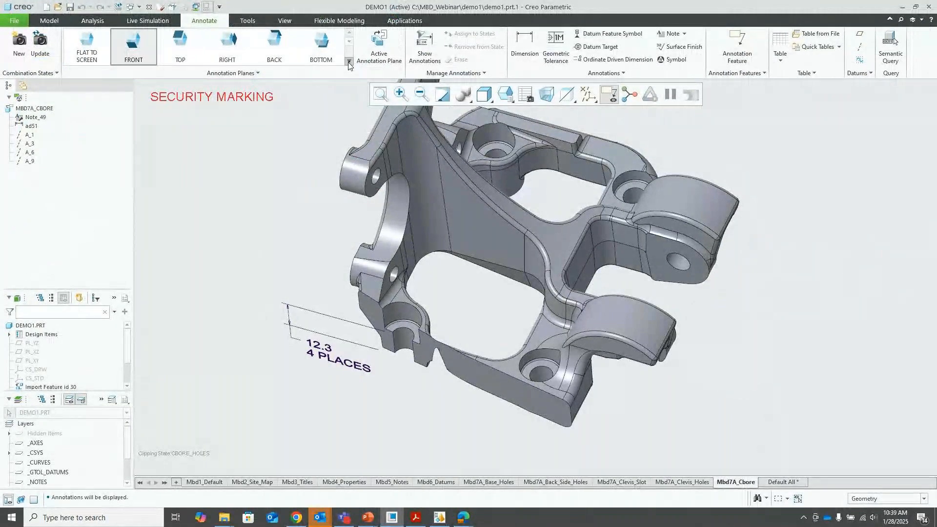
click(236, 73)
click(179, 84)
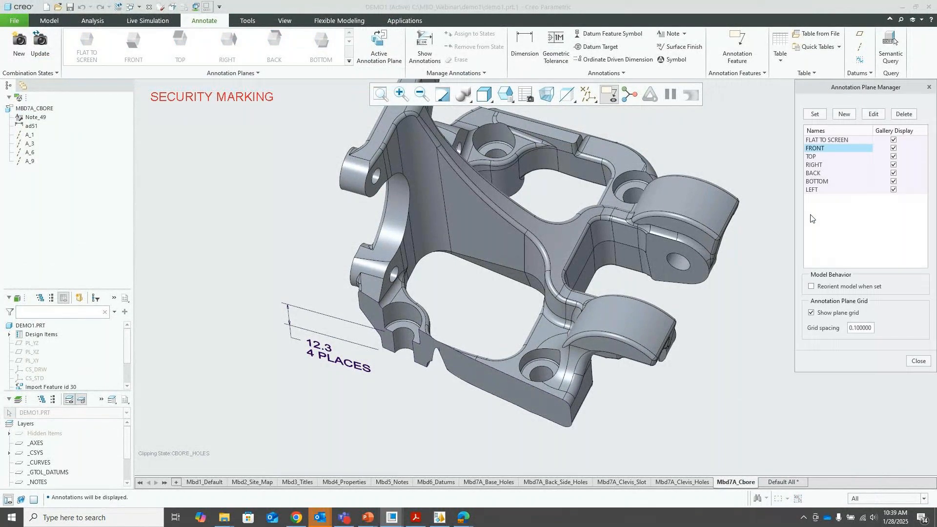
click(919, 361)
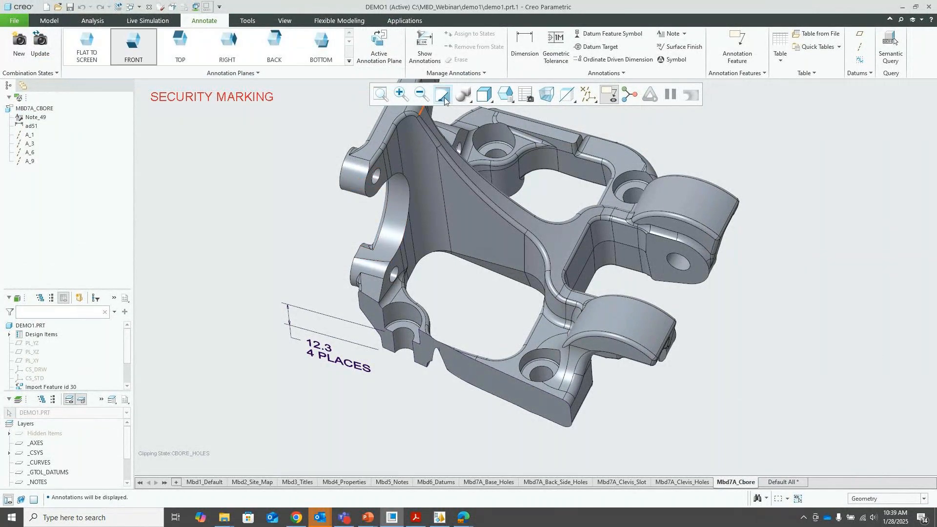
key(ctrl+1)
click(687, 31)
mouse_move(739, 92)
mouse_down()
mouse_move(453, 27)
mouse_move(337, 102)
mouse_move(397, 157)
mouse_move(607, 175)
mouse_move(725, 103)
mouse_up()
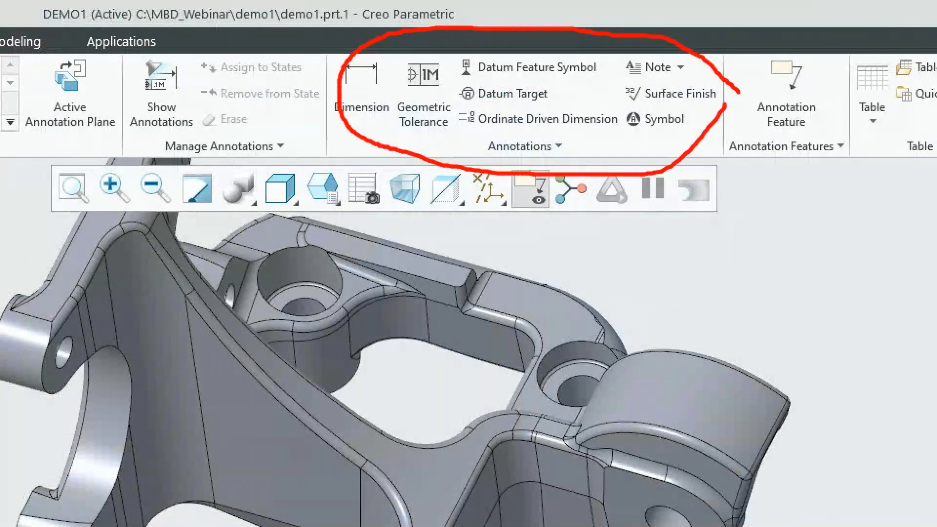
ctrl+shift+drag(158, 118, 131, 154)
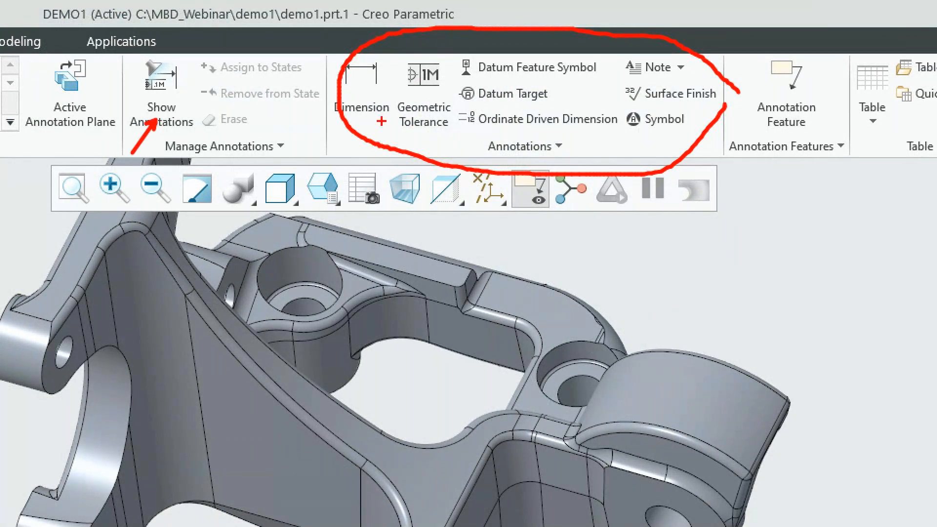
ctrl+shift+drag(376, 118, 333, 174)
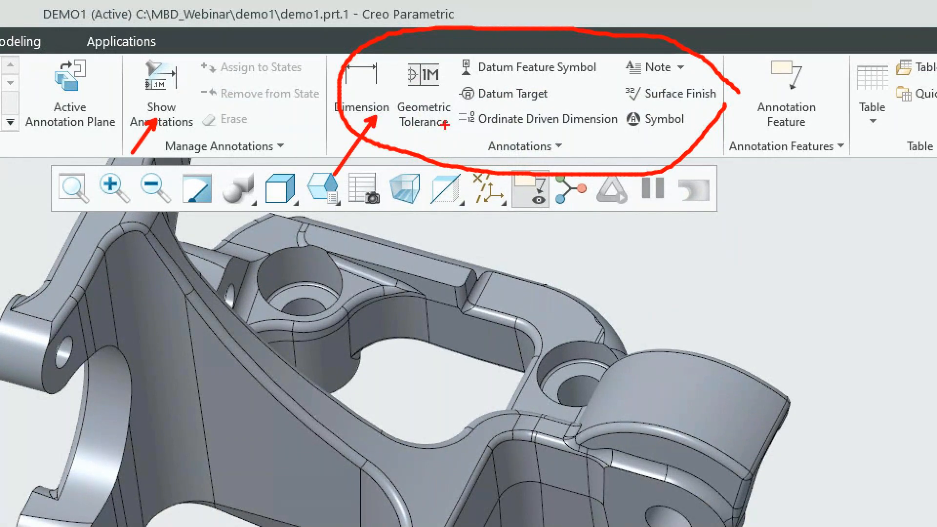
mouse_move(747, 104)
ctrl+shift+mouse_down()
mouse_move(793, 142)
mouse_move(756, 72)
mouse_move(752, 104)
ctrl+shift+mouse_up()
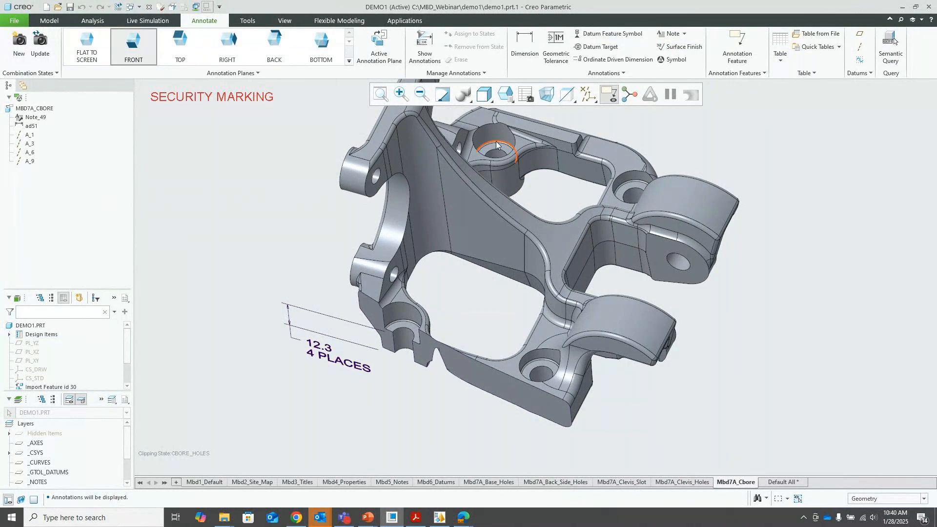
Add a note reading "SITE MAP" on the FLAT TO SCREEN annotation plane, in the empty space beside the model in Mbd7A_Cbore
click(672, 35)
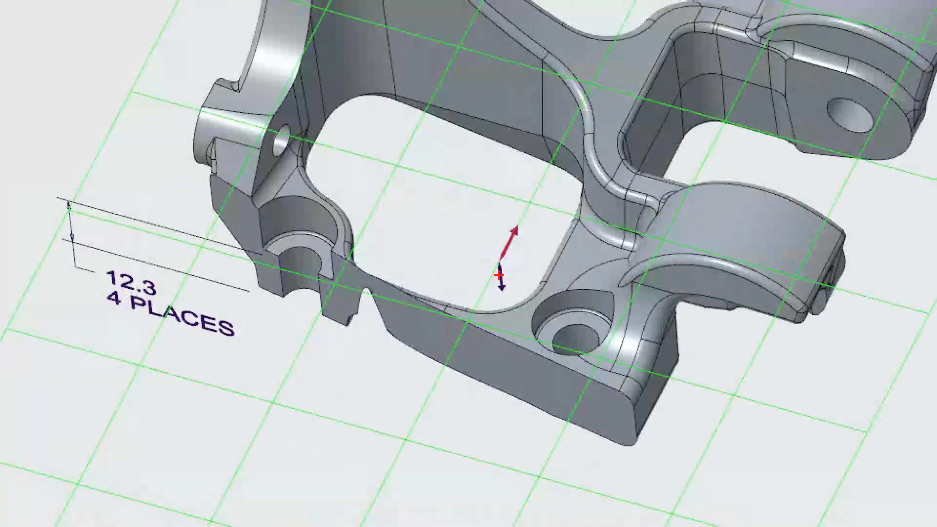
drag(497, 272, 494, 340)
drag(503, 244, 542, 186)
drag(486, 262, 480, 388)
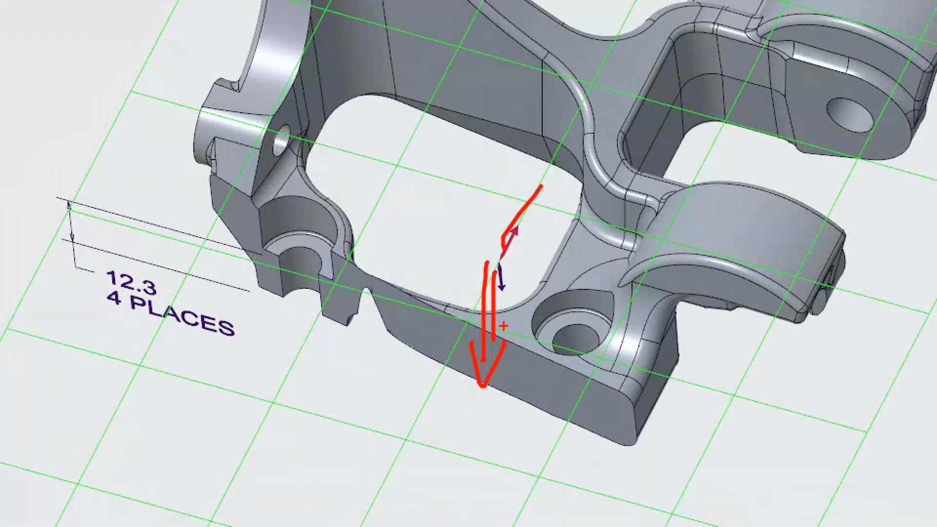
drag(479, 247, 568, 171)
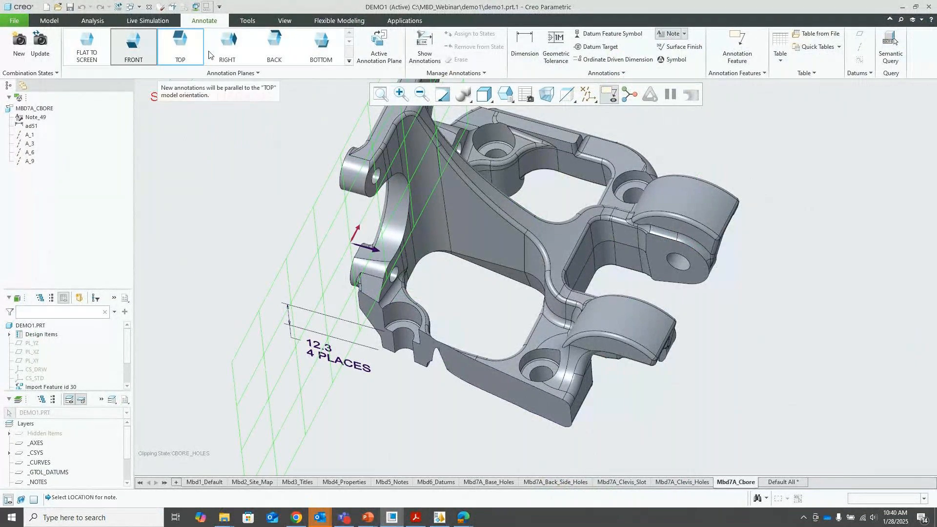
click(350, 61)
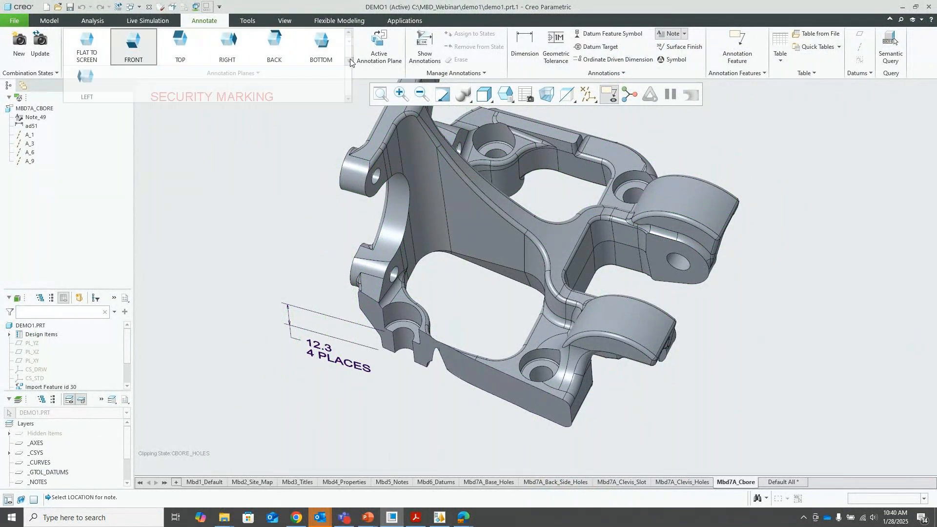
click(87, 43)
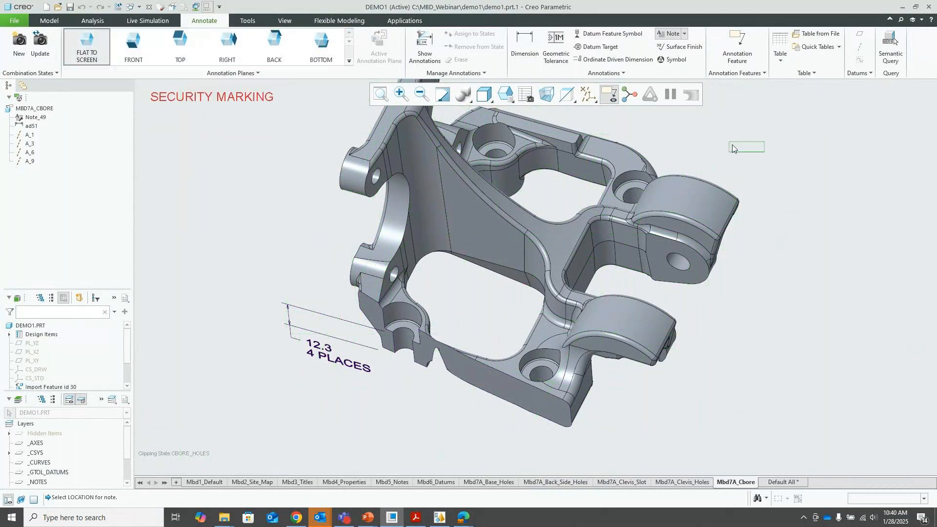
click(720, 143)
text(S)
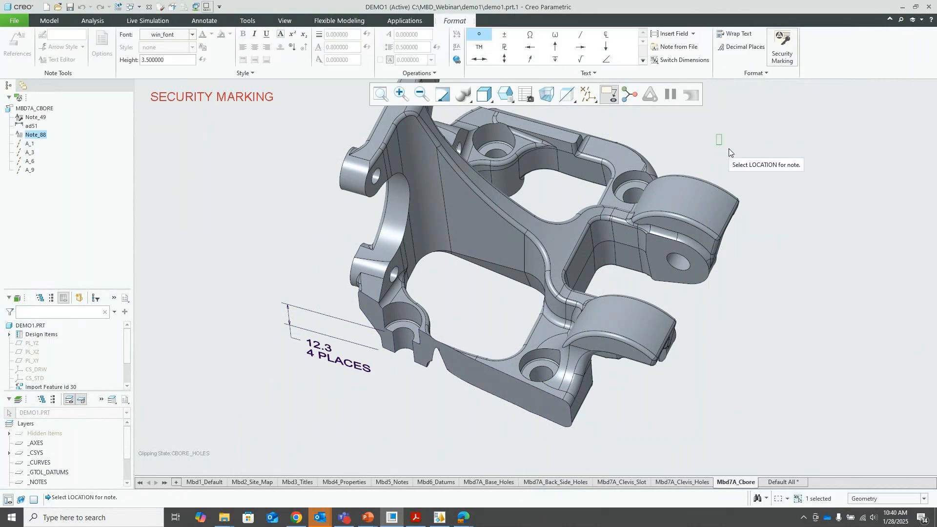
text(IT)
click(784, 147)
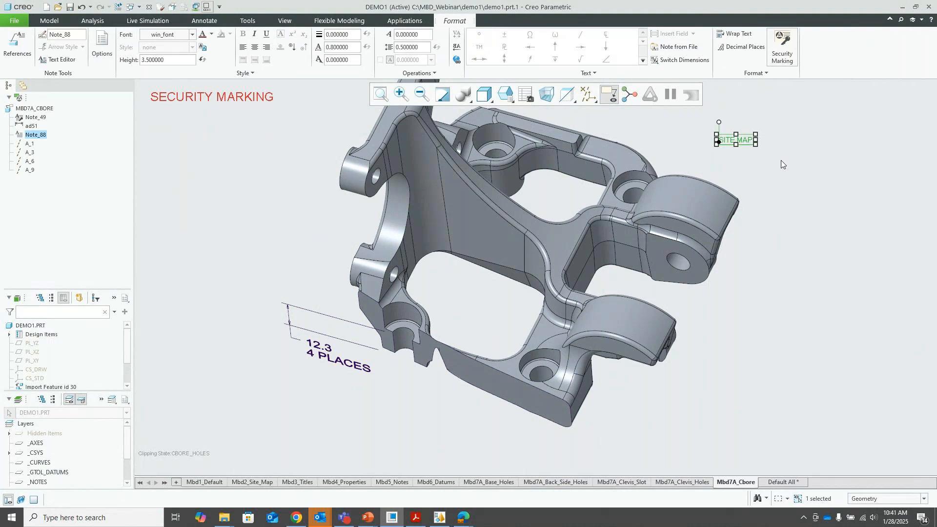
click(781, 160)
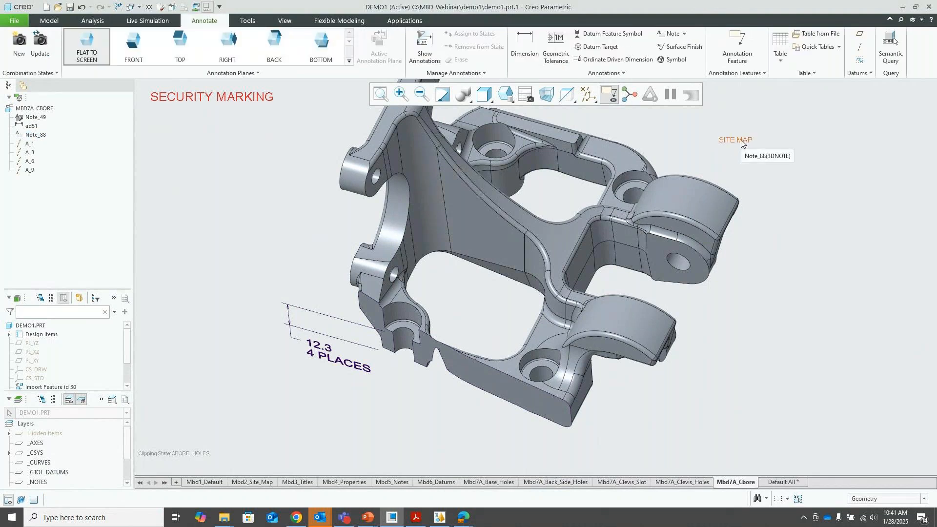
mouse_move(204, 486)
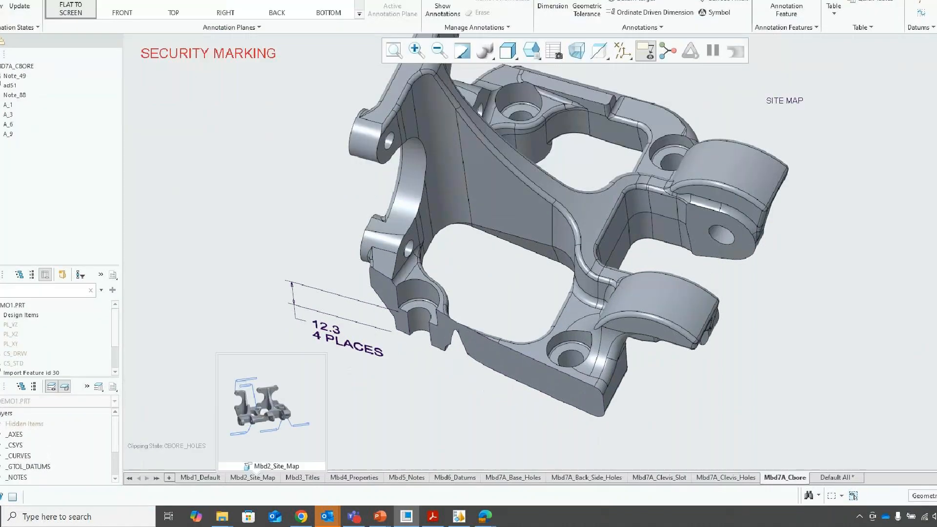
click(247, 490)
mouse_move(218, 483)
mouse_down()
mouse_move(210, 481)
mouse_move(224, 494)
mouse_up()
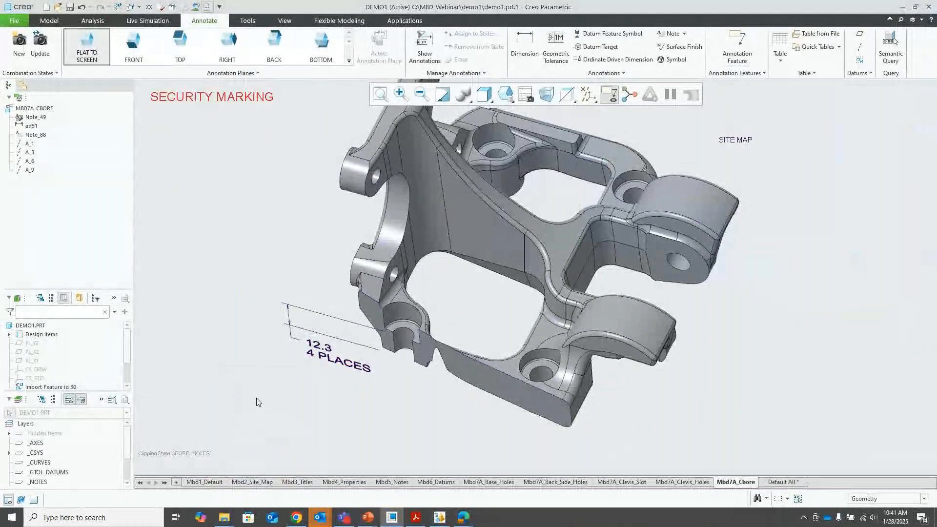
Hyperlink the SITE MAP note in Mbd7A_Cbore to the MBD2_SITE_MAP combination state
click(736, 141)
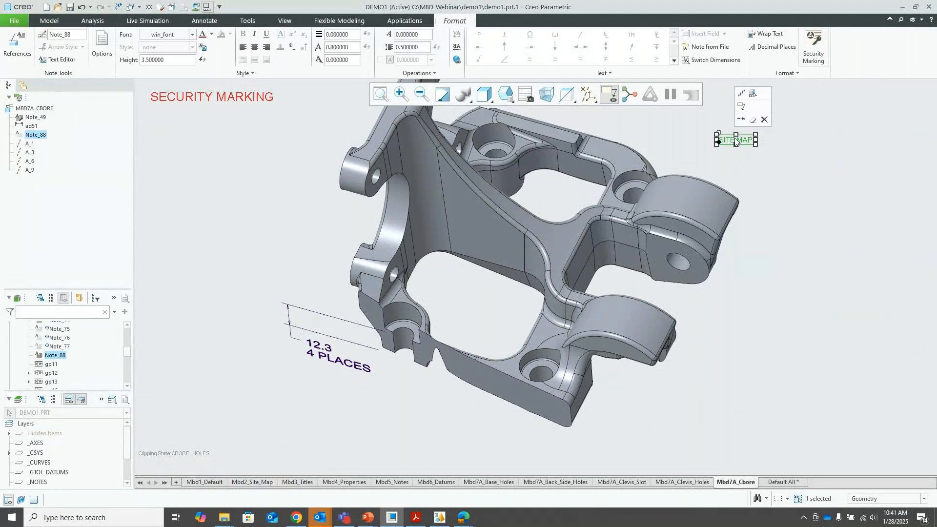
right_click(736, 141)
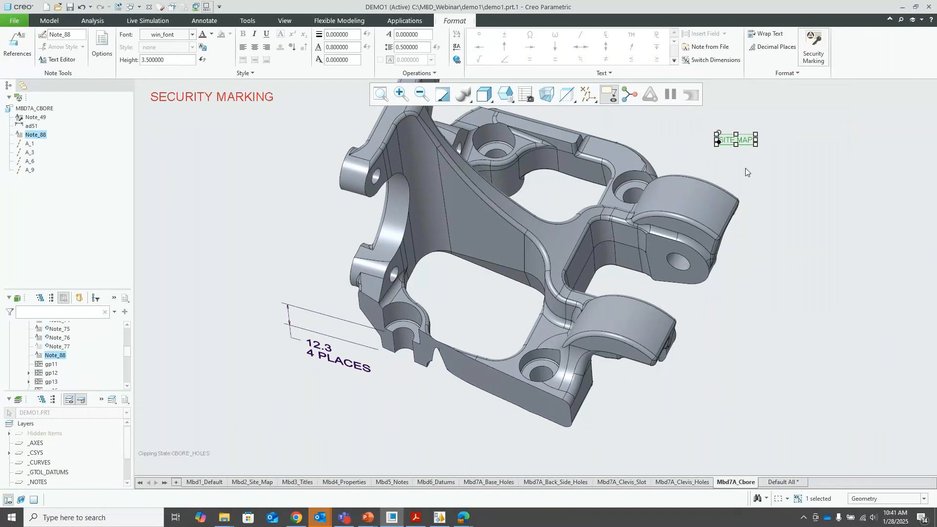
right_click(745, 166)
click(778, 194)
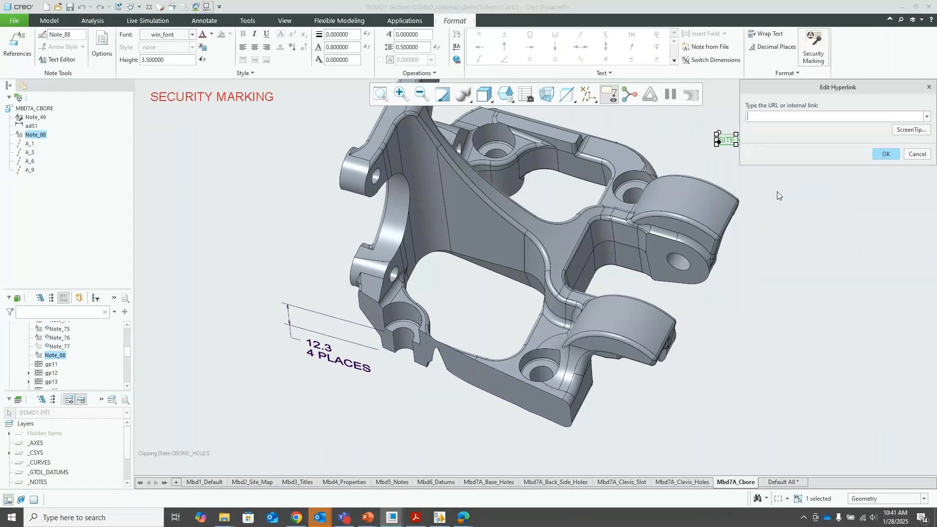
click(927, 117)
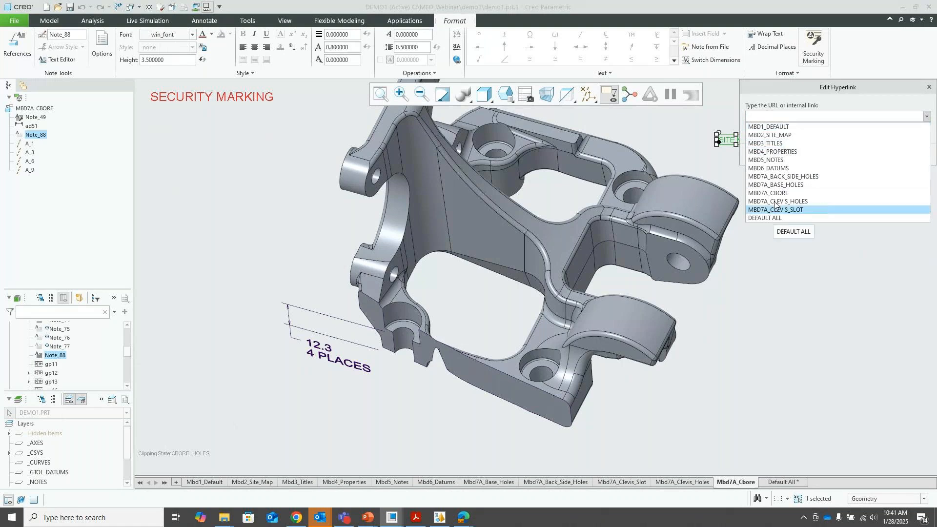
click(780, 136)
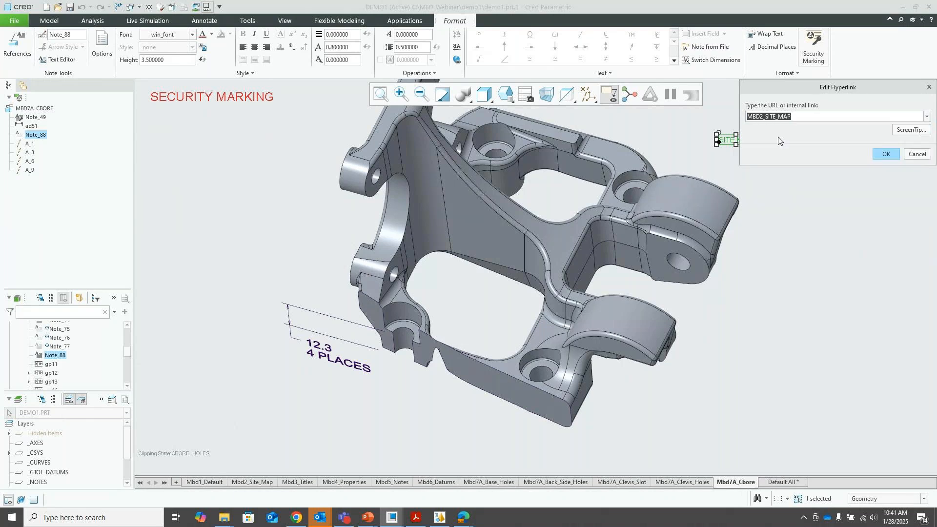
click(885, 155)
click(813, 198)
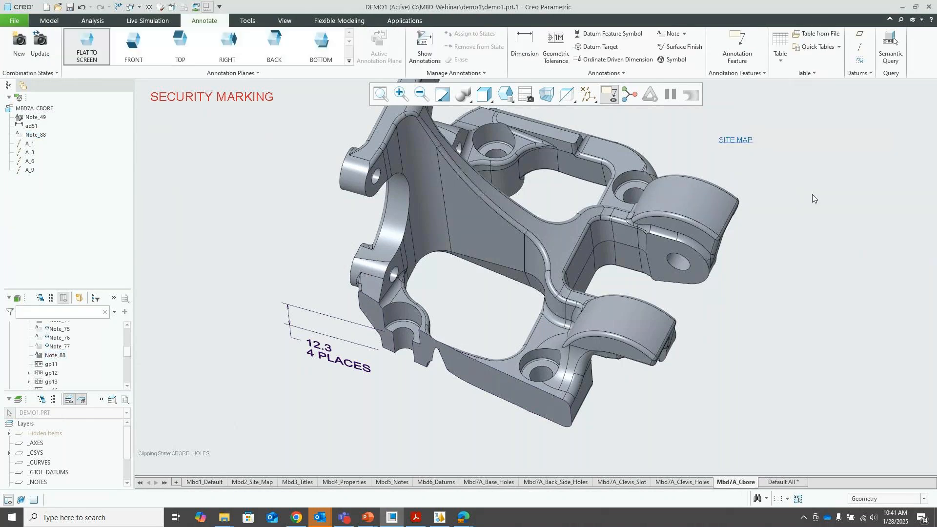
Test the SITE MAP note's link, and follow the MBD7A_CBORE and MBD7A_BACK_SIDE_HOLES links from the Mbd2_Site_Map view, finishing in Mbd7A_Cbore
ctrl+click(736, 143)
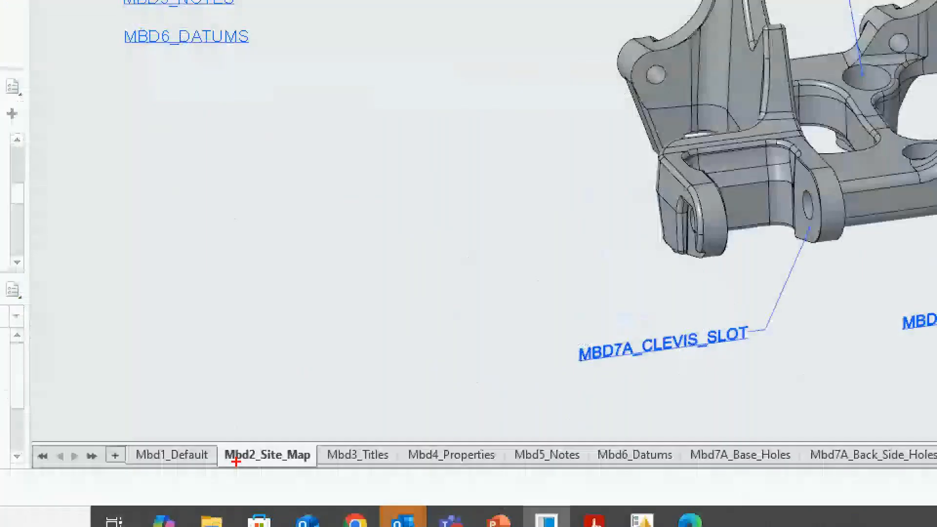
mouse_move(236, 461)
mouse_down()
mouse_move(271, 477)
mouse_move(293, 417)
mouse_move(205, 476)
mouse_move(235, 469)
mouse_up()
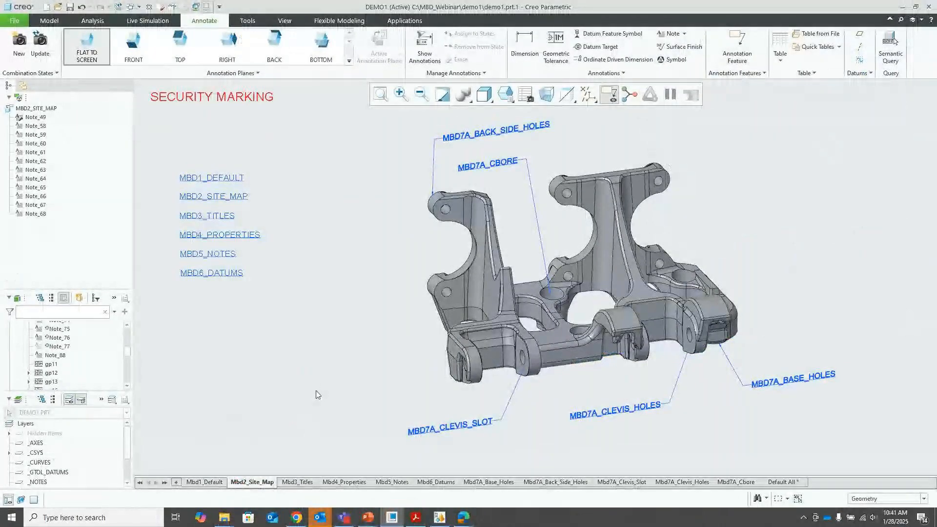
click(487, 168)
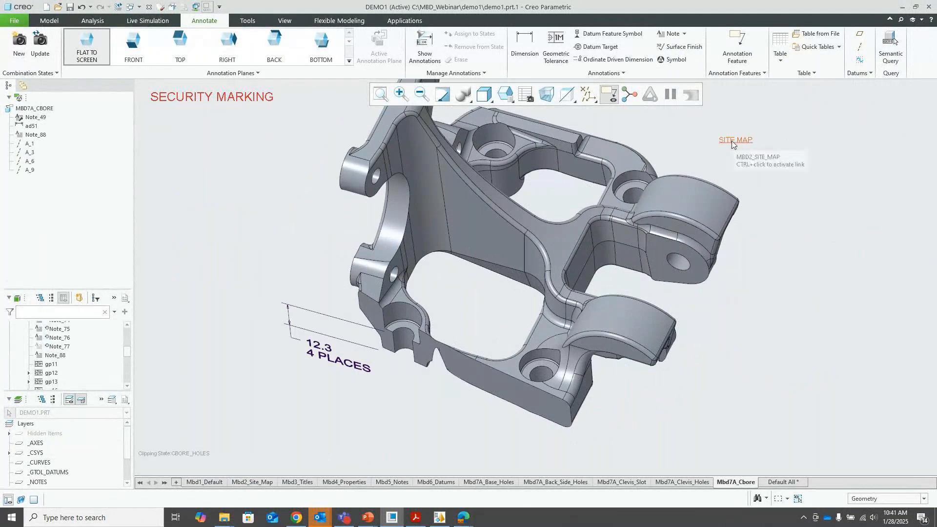
click(731, 141)
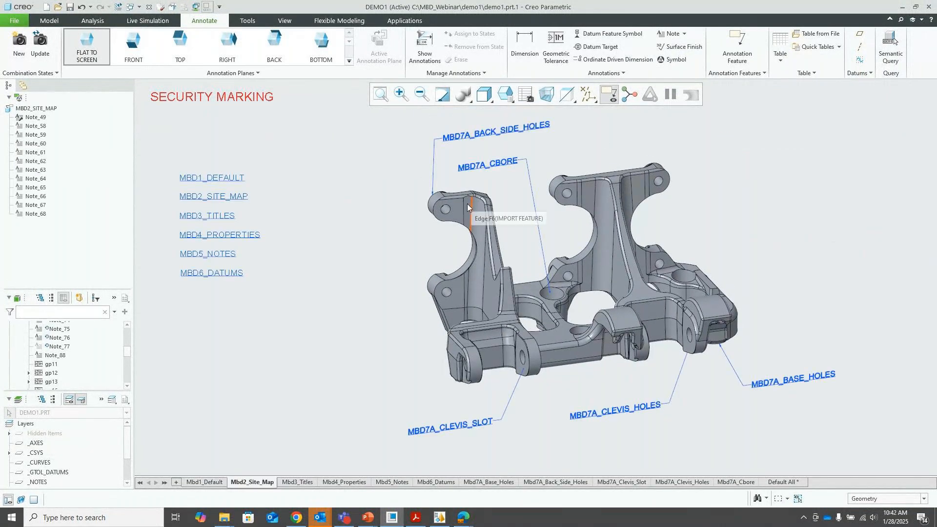
click(468, 133)
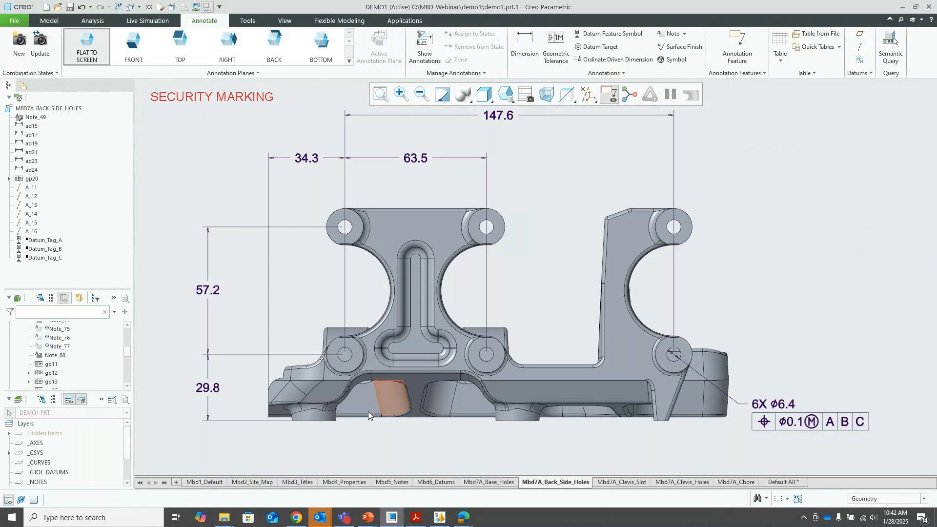
click(252, 483)
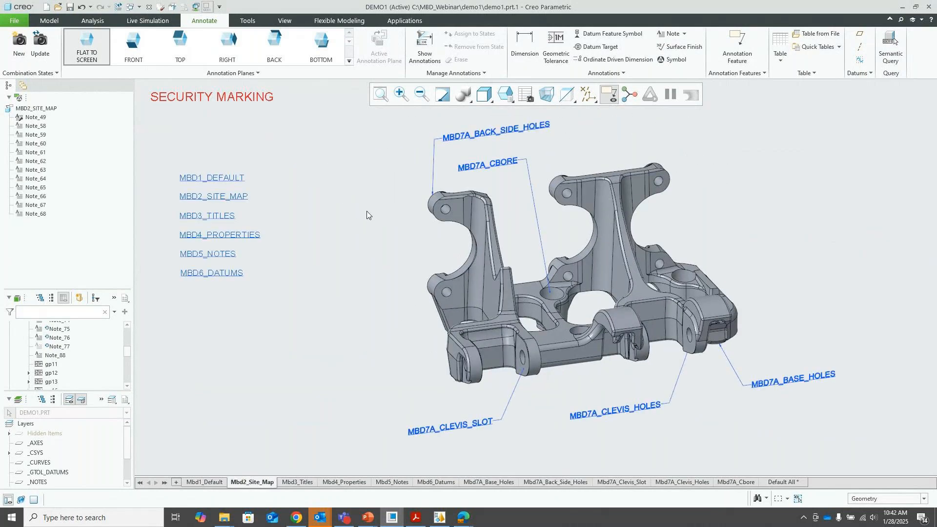
click(487, 164)
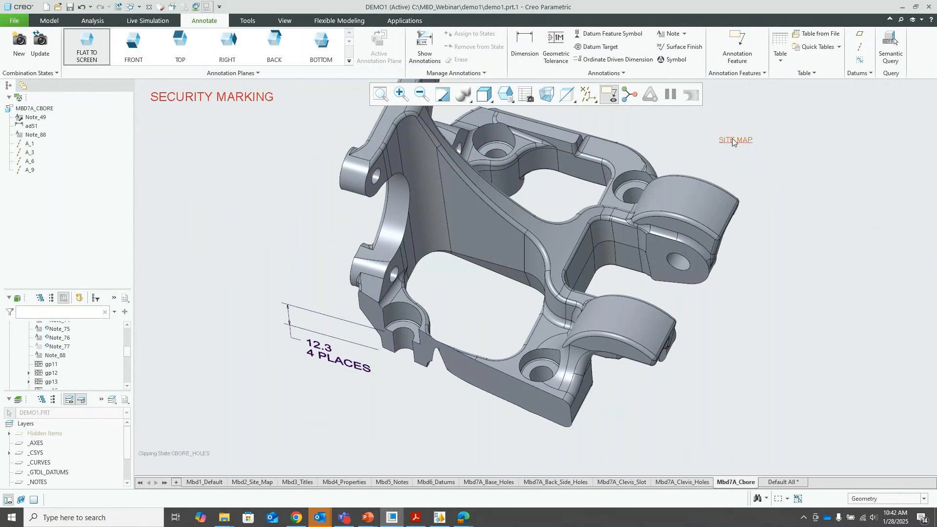
Assign the SITE MAP note to further combination states, including MBD2_SITE_MAP and MBD7A_CLEVIS_SLOT
click(728, 142)
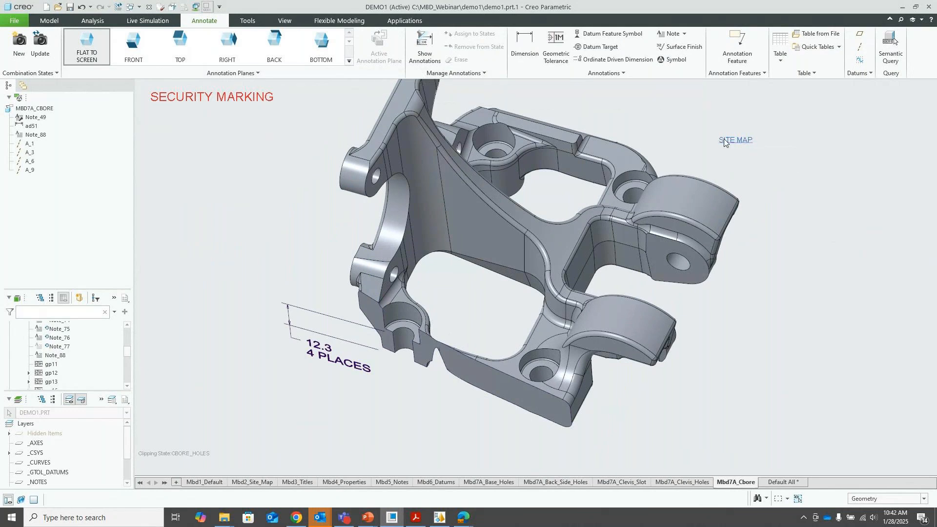
click(211, 22)
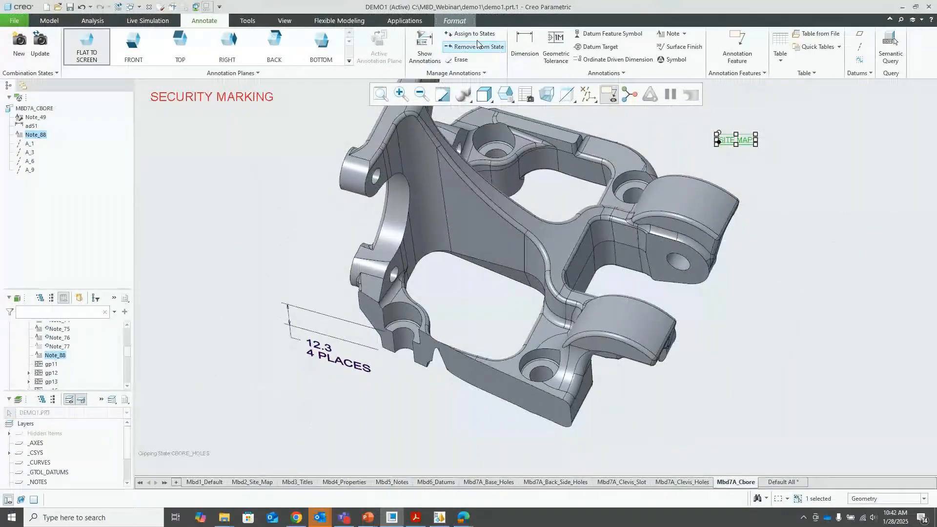
click(473, 34)
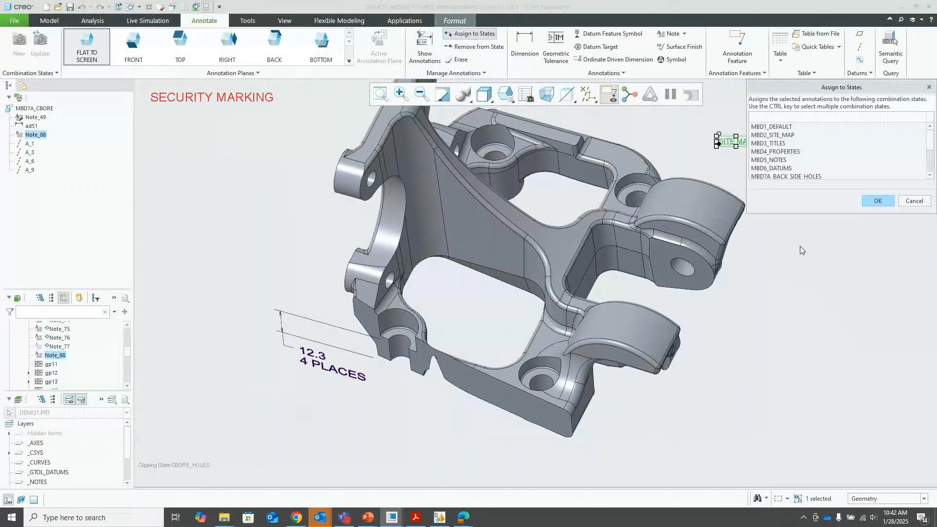
click(783, 137)
ctrl+click(781, 143)
drag(781, 143, 784, 164)
click(878, 201)
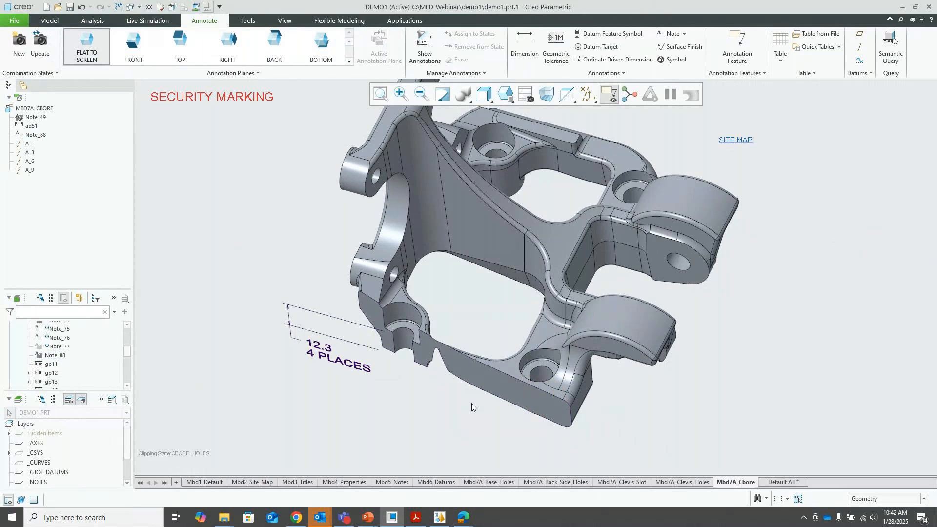
Test navigation from the site map to the MBD7A_CLEVIS_SLOT and MBD7A_CLEVIS_HOLES views, returning each time through the SITE MAP link
ctrl+click(727, 141)
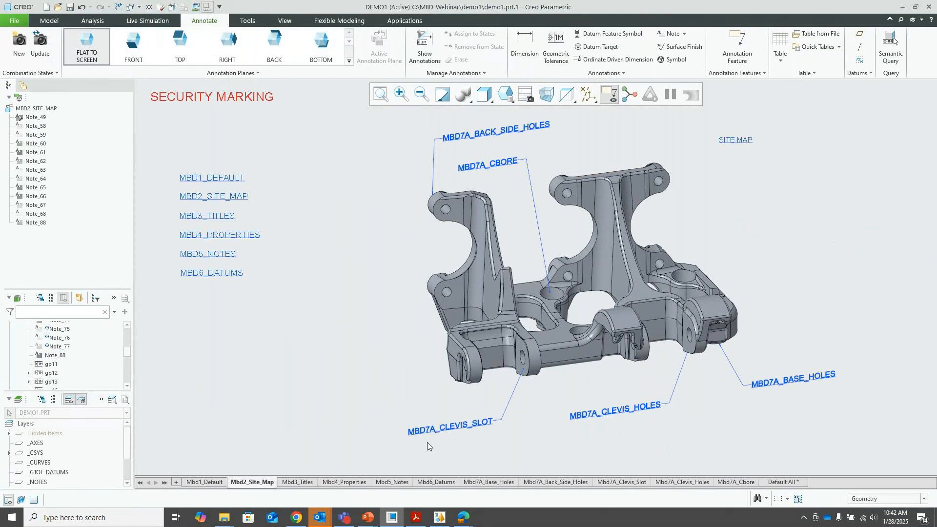
ctrl+click(440, 433)
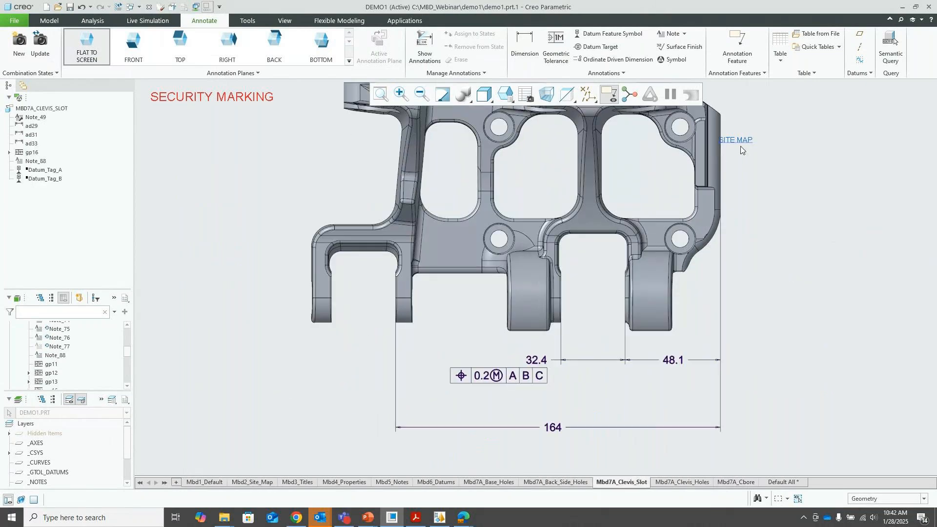
middle_drag(734, 140, 719, 310)
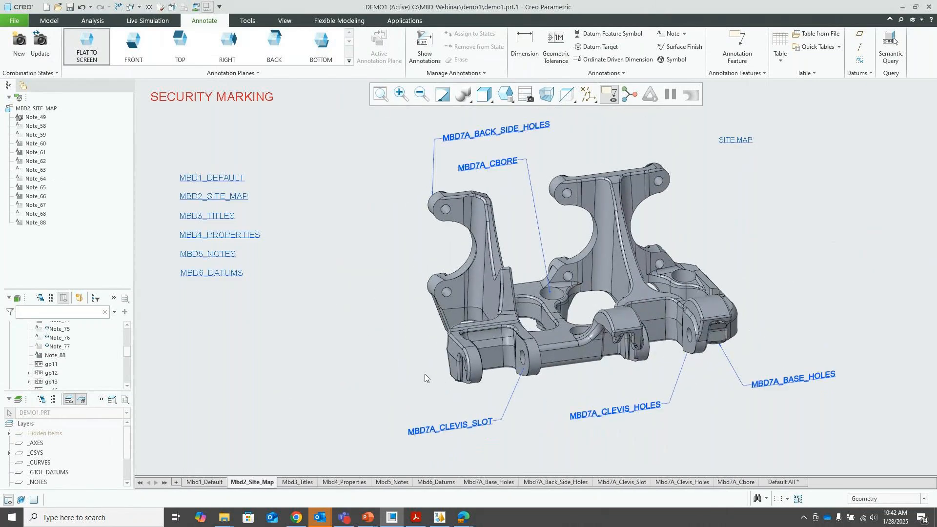
ctrl+click(615, 412)
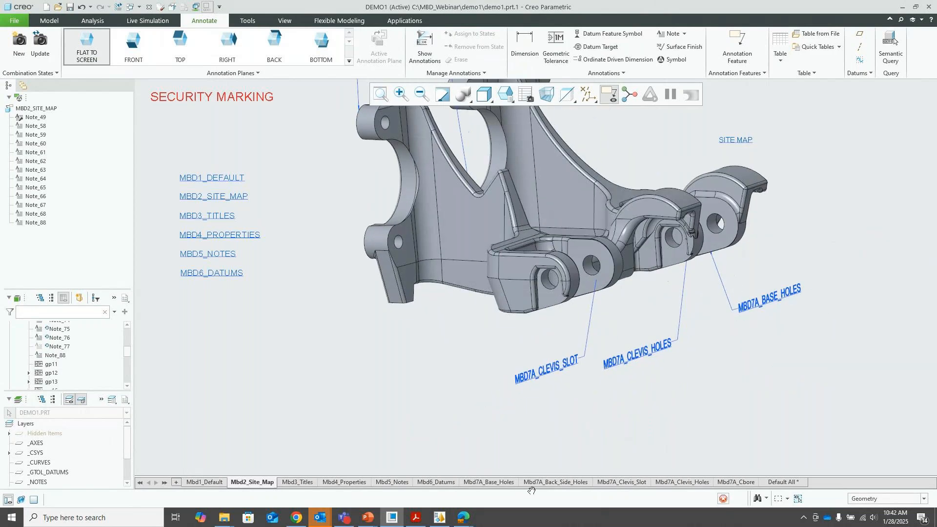
ctrl+click(732, 141)
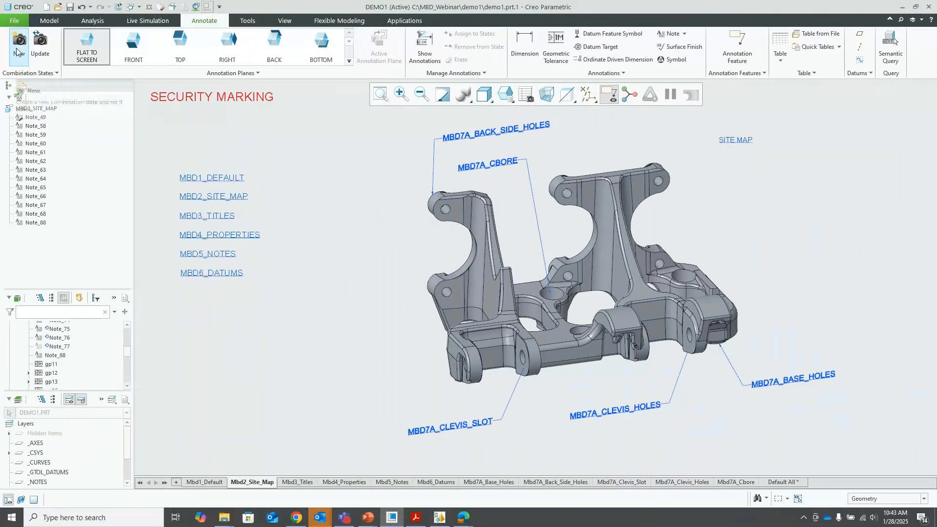
Create a new combination state named Mbd7B and place it between Mbd7A_Cbore and Default All
click(38, 82)
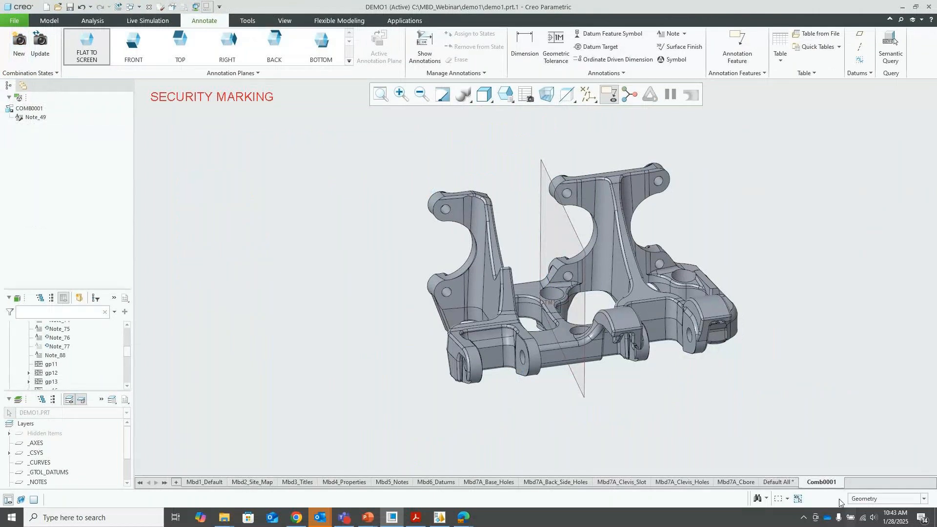
right_click(819, 483)
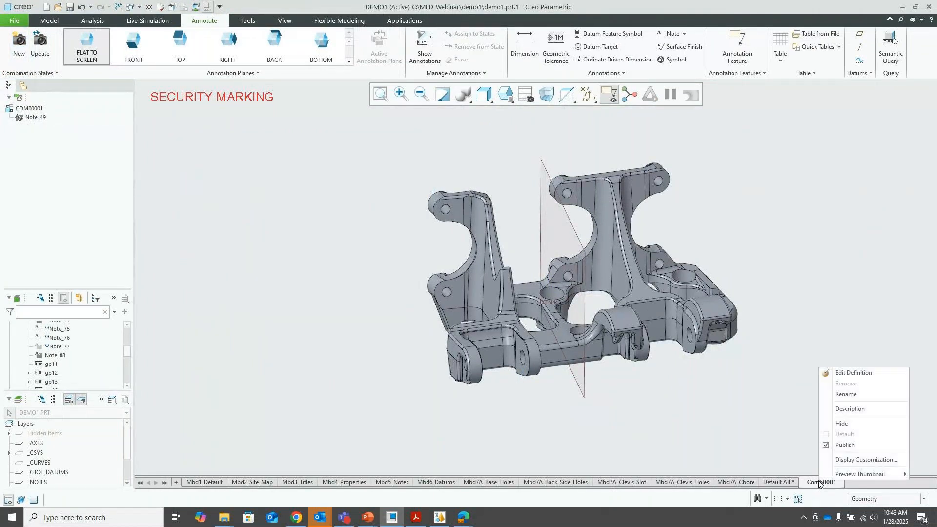
click(840, 396)
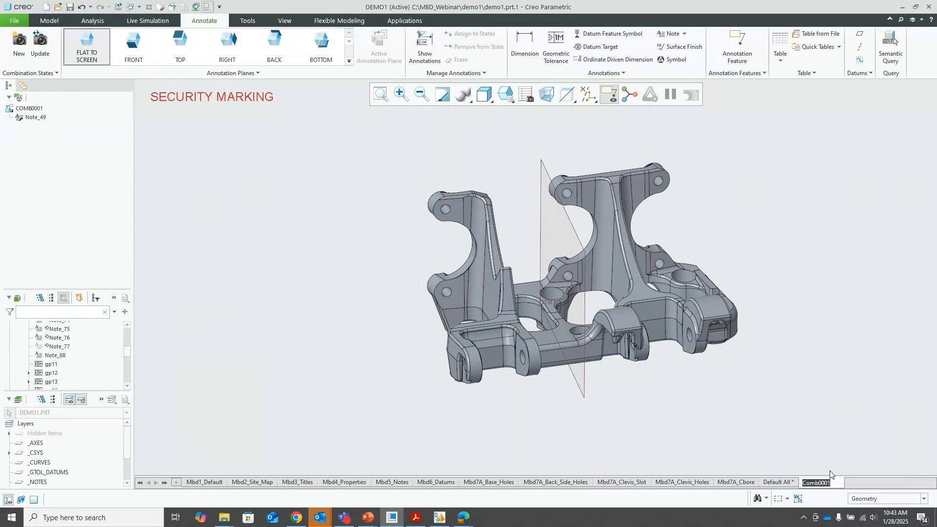
text(Mbd7B)
key(Return)
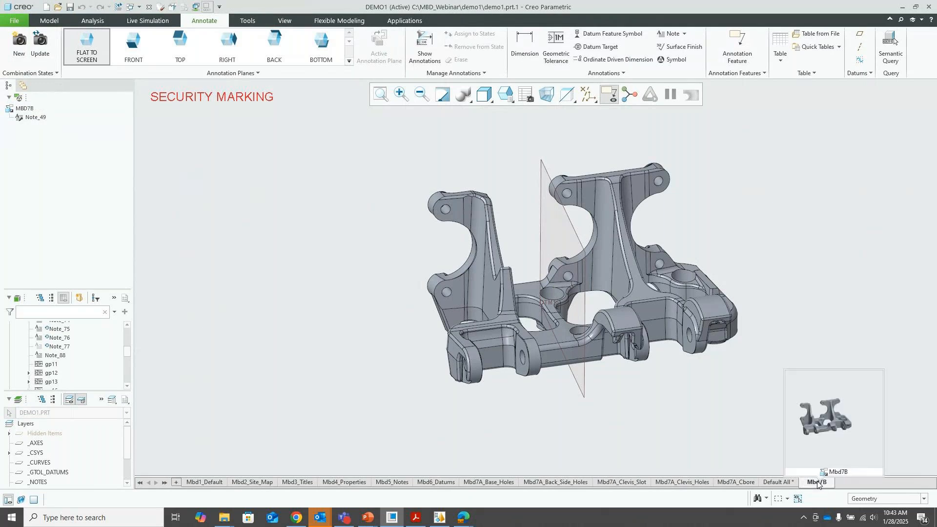
drag(818, 485, 768, 485)
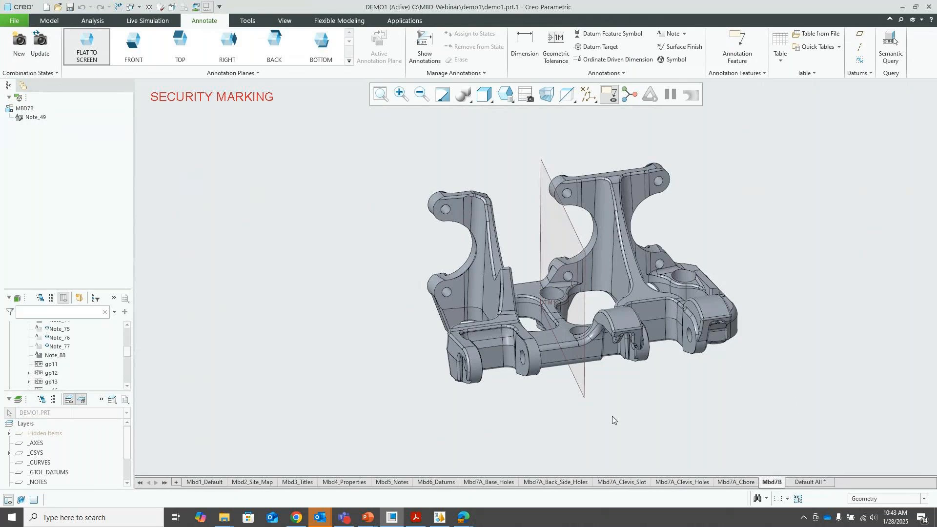
Reorient the model in Mbd7B to face its back side, and compare it with the Mbd7A_Cbore view
click(507, 96)
click(528, 146)
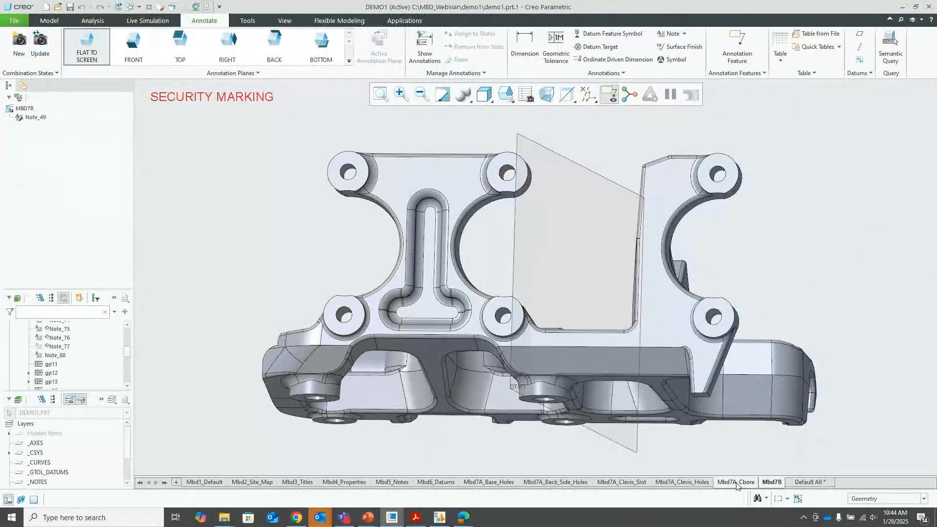
click(734, 482)
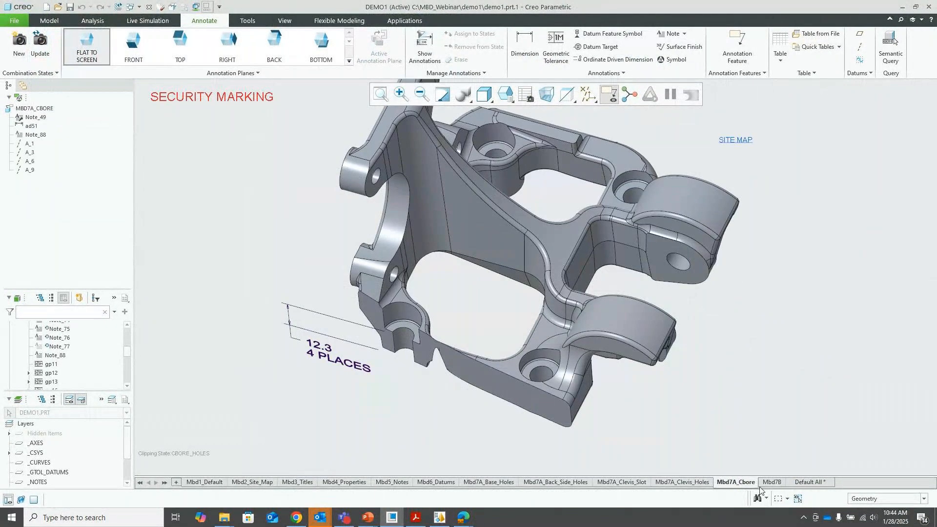
click(771, 482)
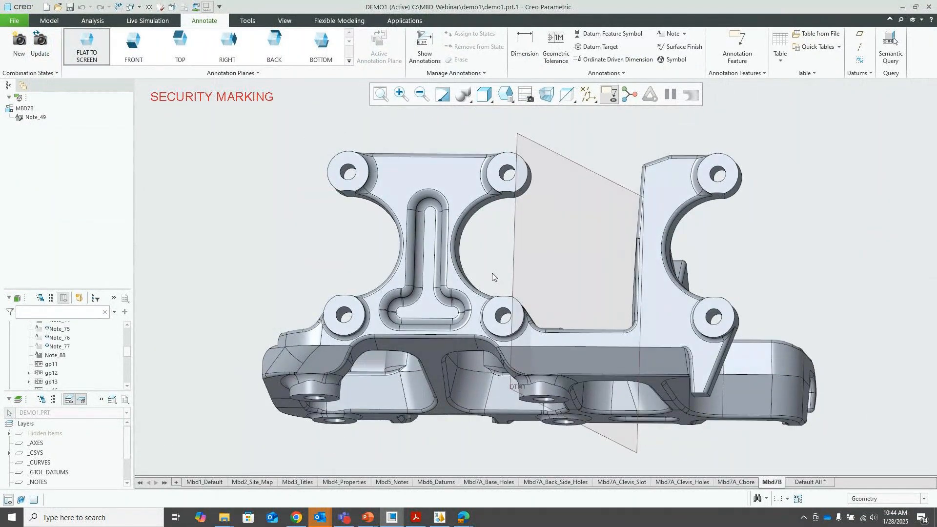
right_click(779, 484)
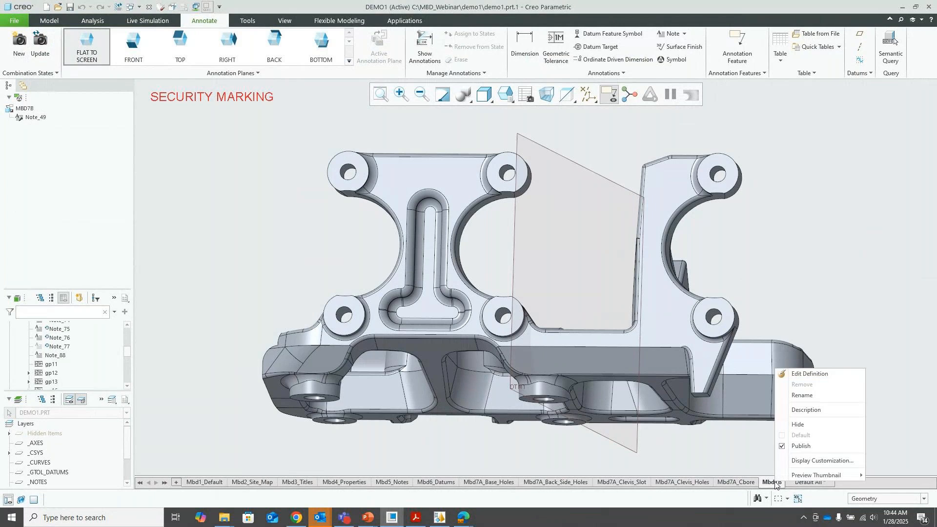
click(801, 374)
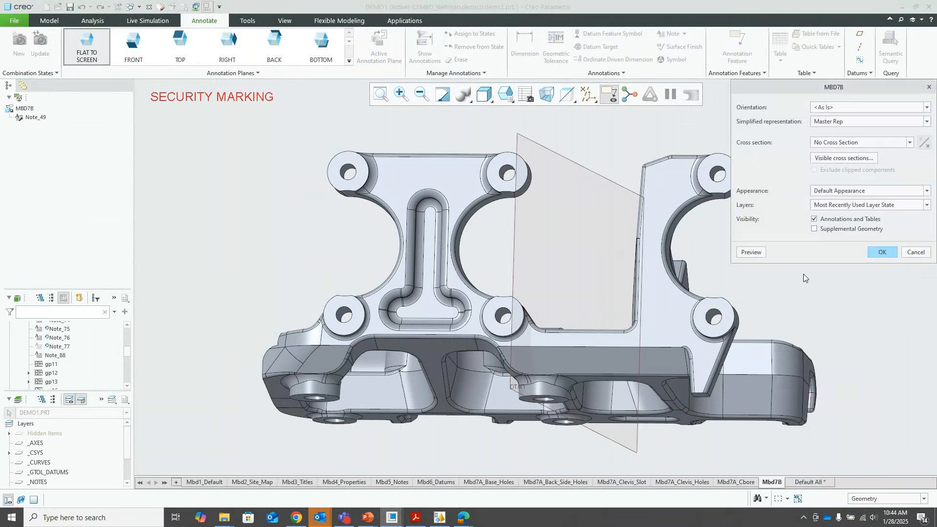
click(840, 205)
click(840, 205)
click(839, 191)
click(839, 192)
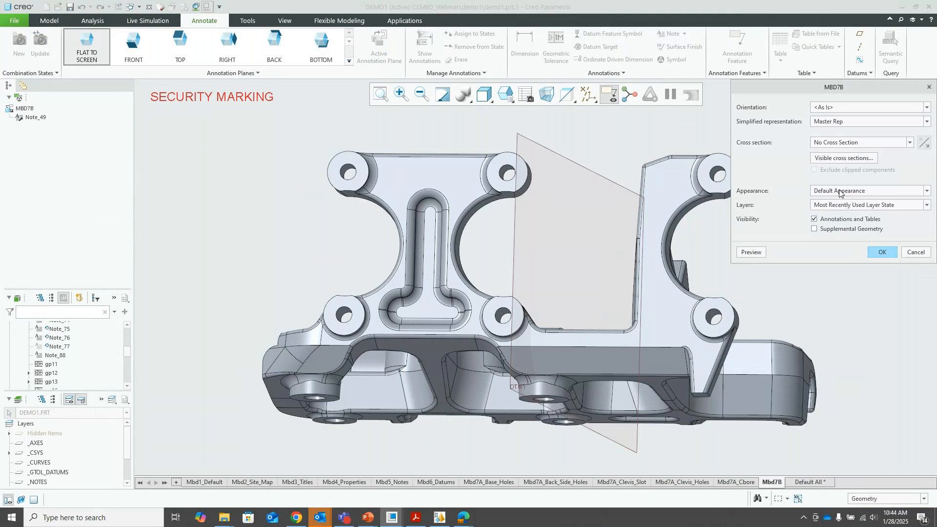
click(926, 252)
Turn off the datum plane display in the Mbd7B view
click(588, 95)
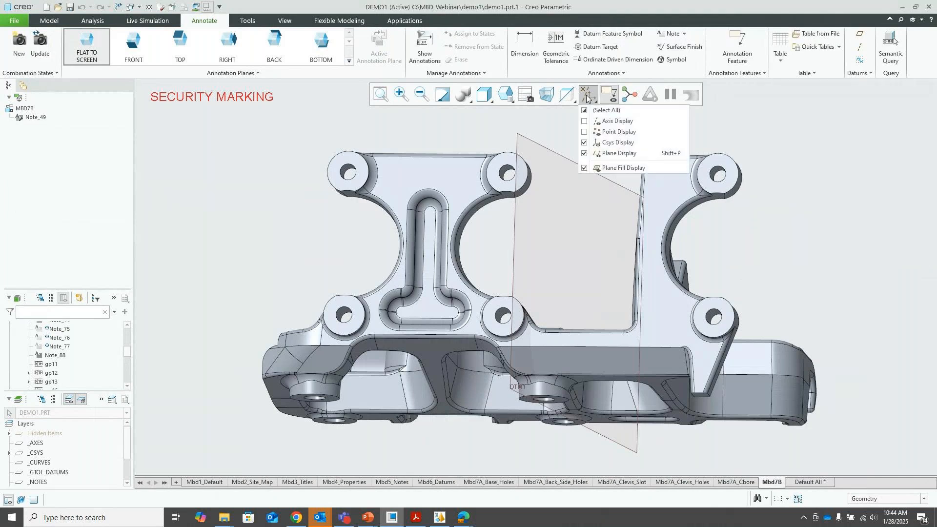
click(584, 153)
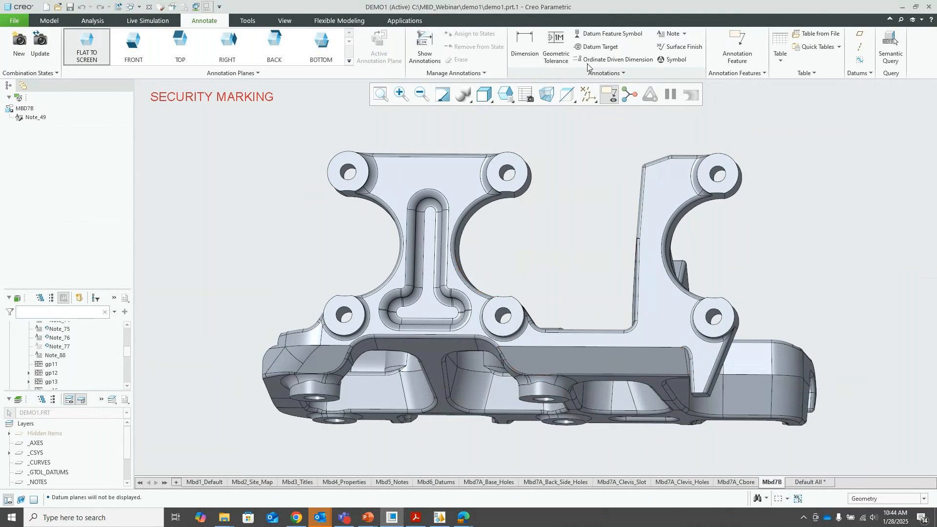
click(685, 33)
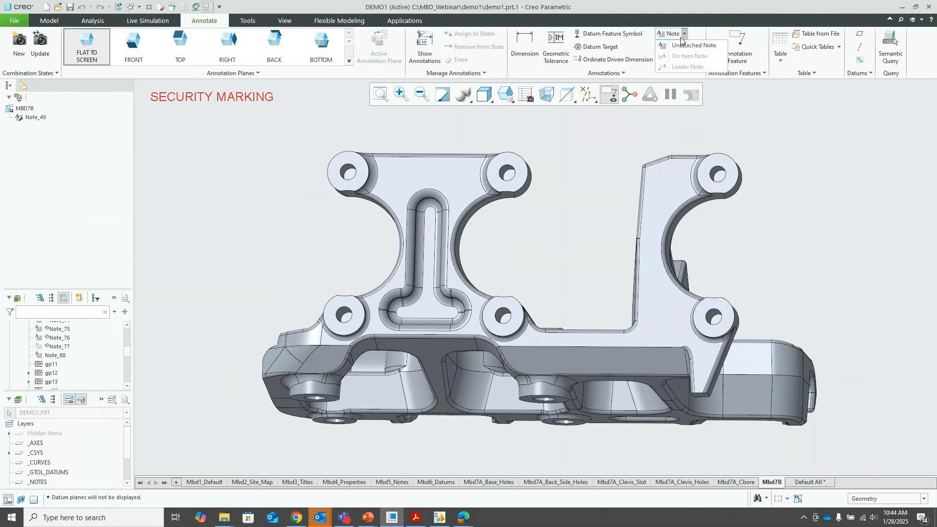
click(607, 174)
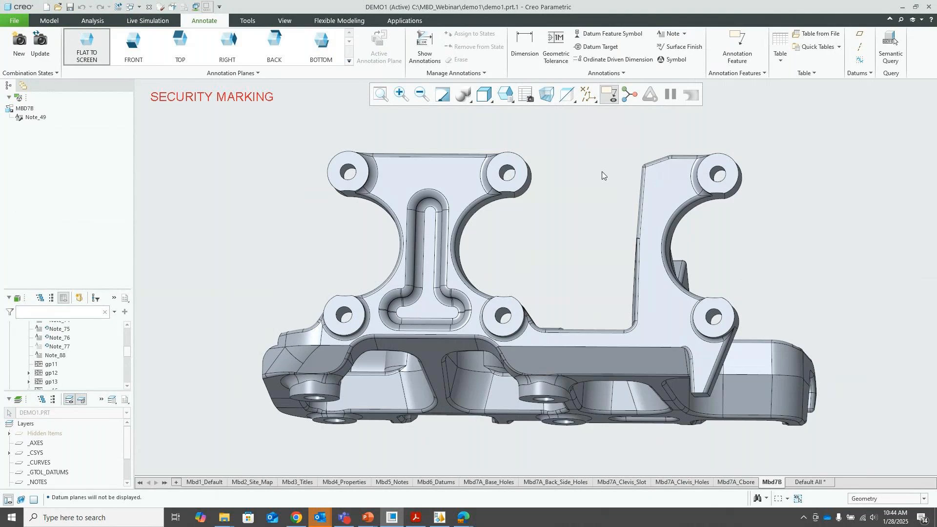
click(415, 173)
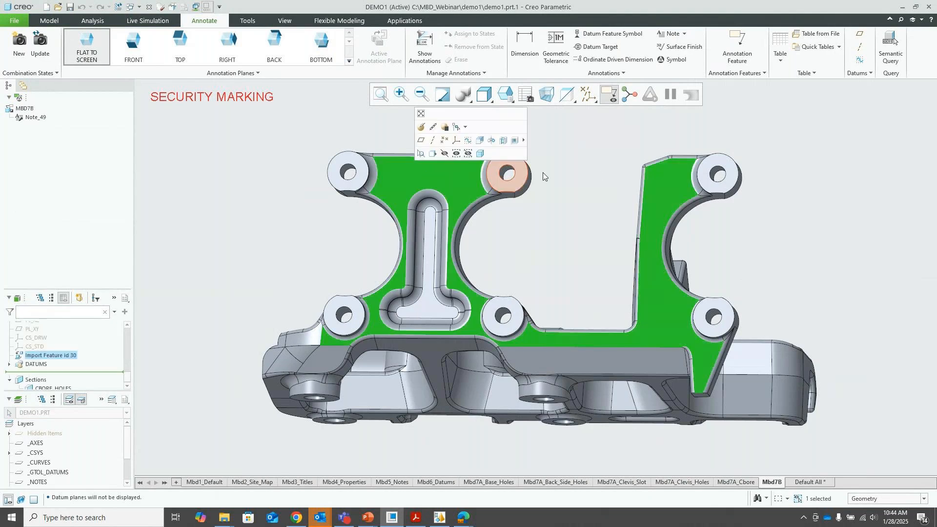
click(539, 203)
click(728, 484)
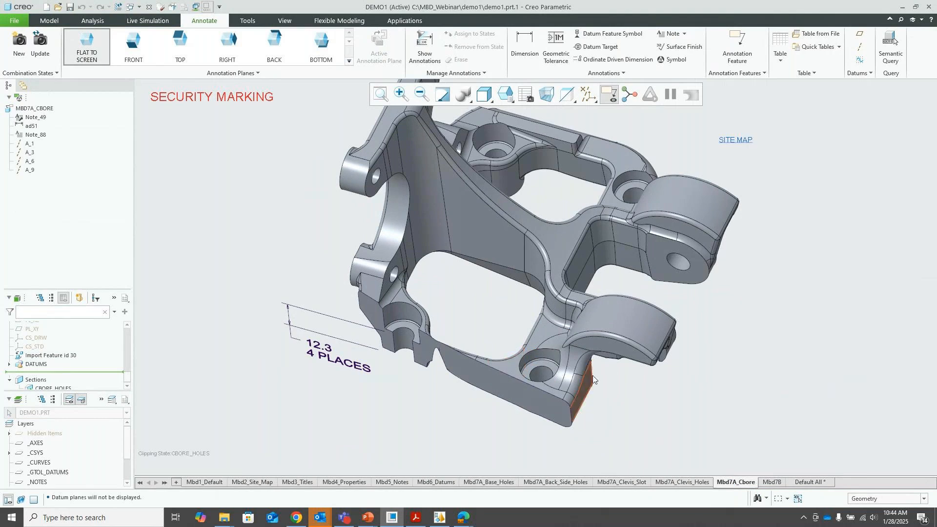
click(771, 482)
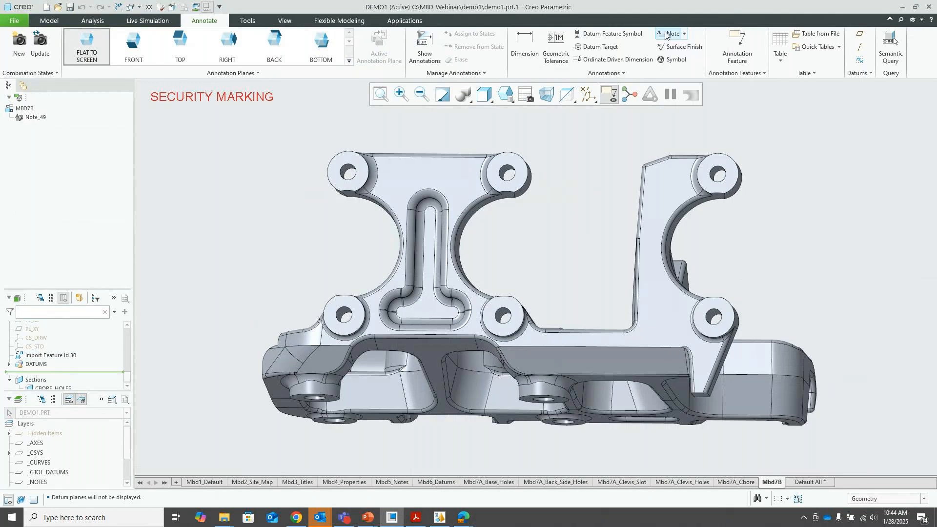
click(684, 33)
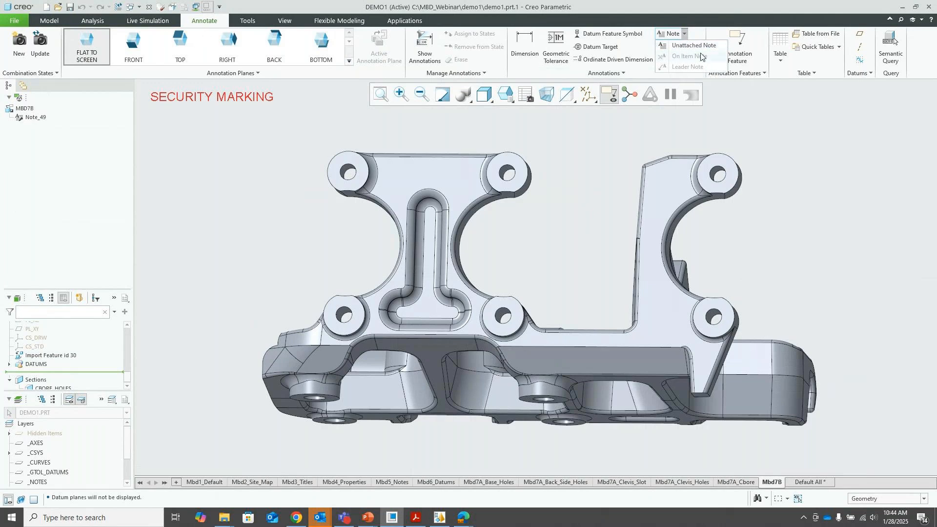
Add a leader note reading "Sample Note" on the TOP annotation plane, attached to the large flat back surface around the T-shaped pocket
click(134, 51)
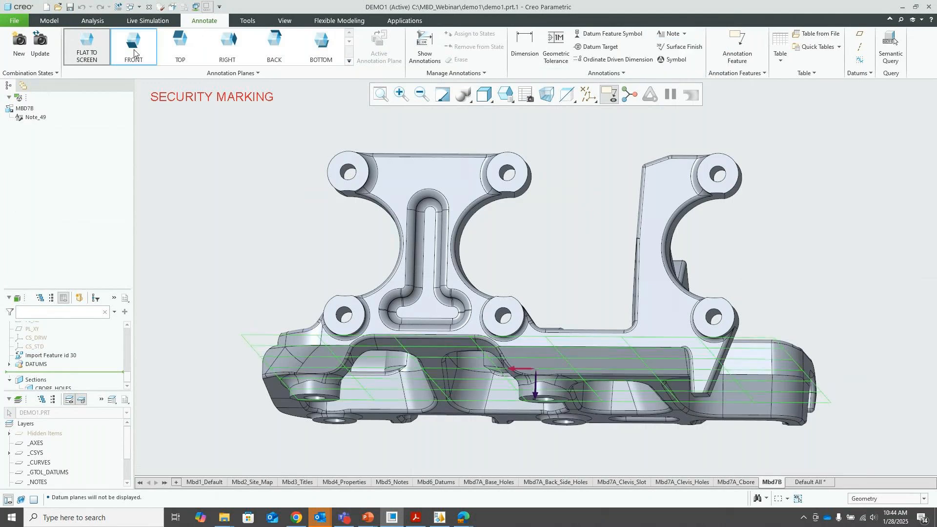
click(182, 47)
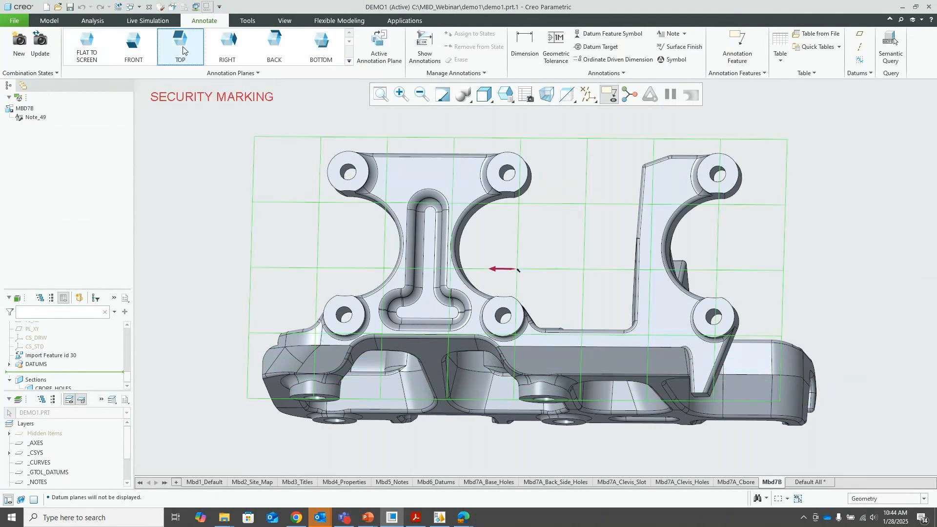
click(685, 34)
click(688, 67)
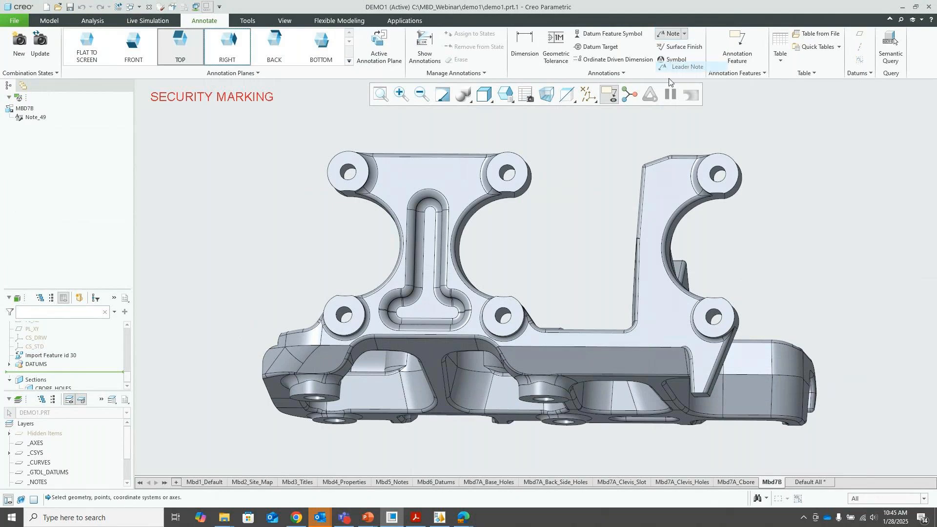
click(449, 177)
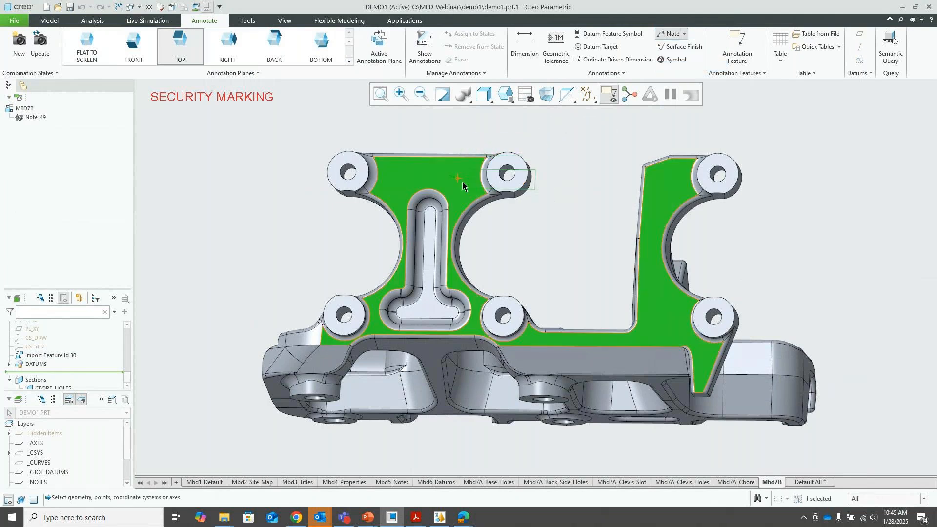
middle_click(508, 241)
text(S)
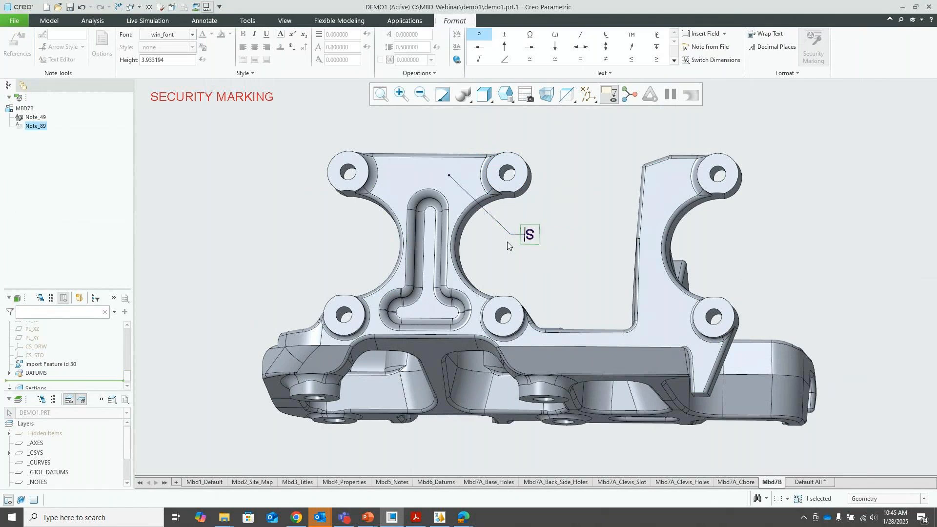
text(ample Note)
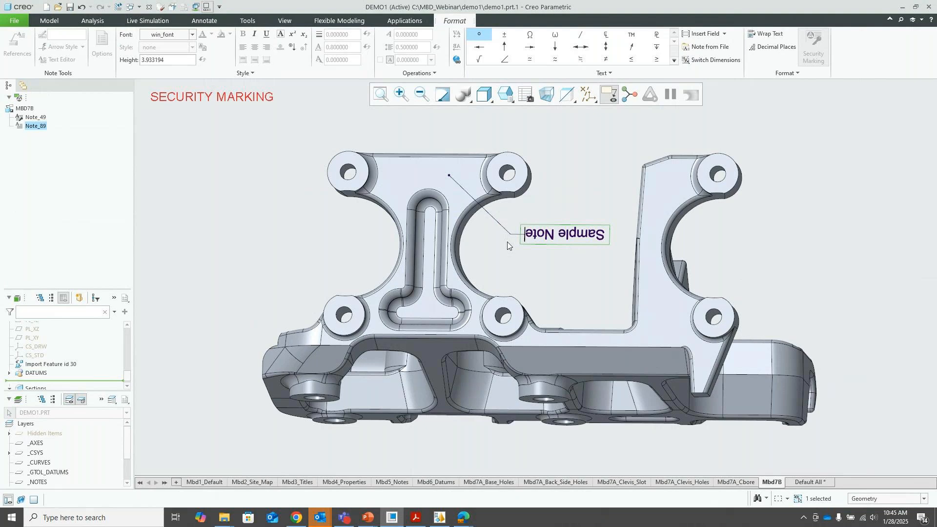
click(545, 205)
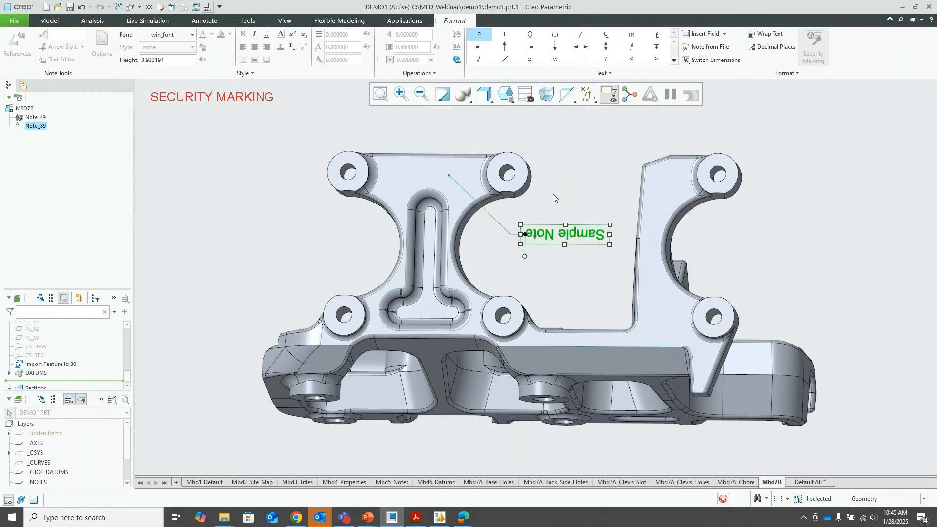
Change the orientation of the Sample Note by setting its text rotation to 180 degrees
click(536, 232)
right_click(625, 176)
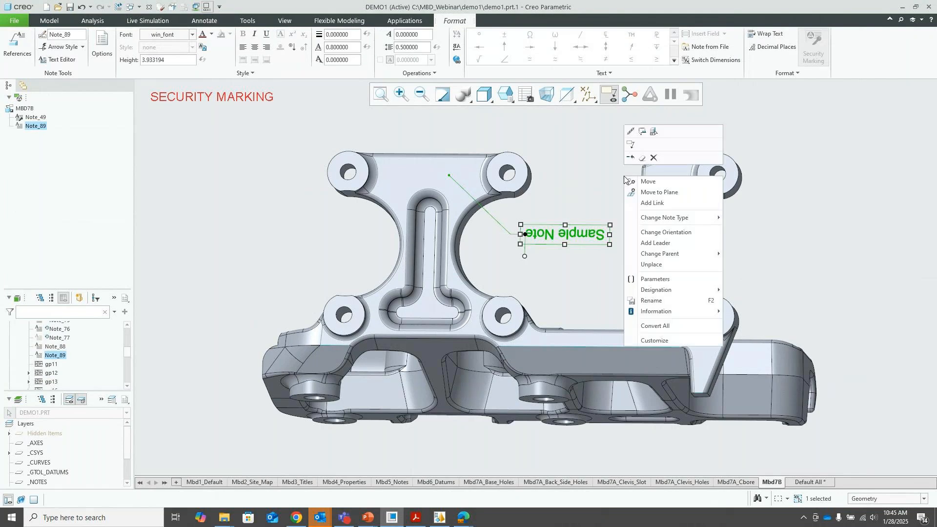
click(649, 233)
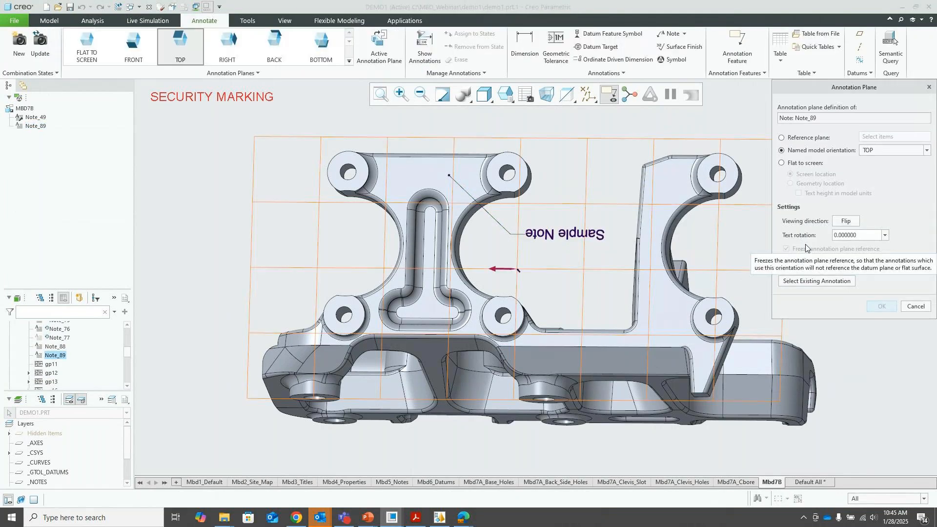
click(847, 221)
click(846, 221)
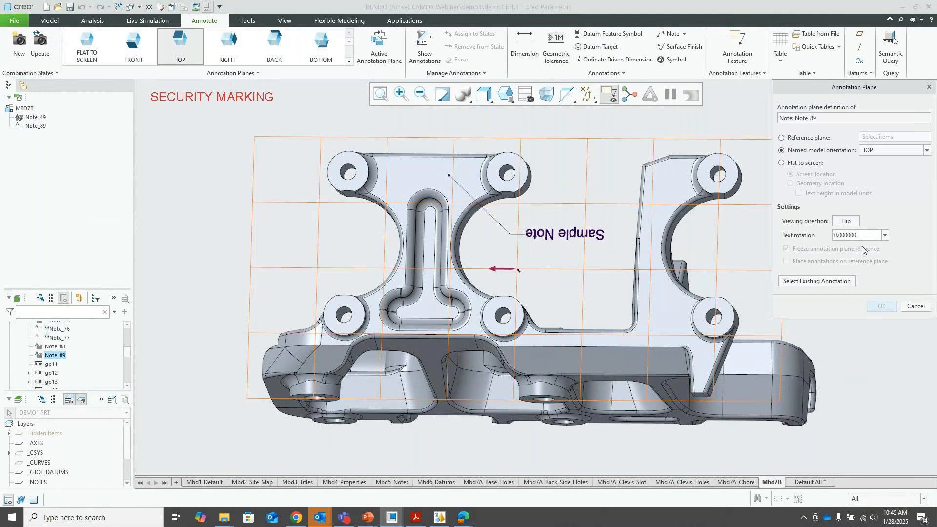
click(885, 235)
click(847, 271)
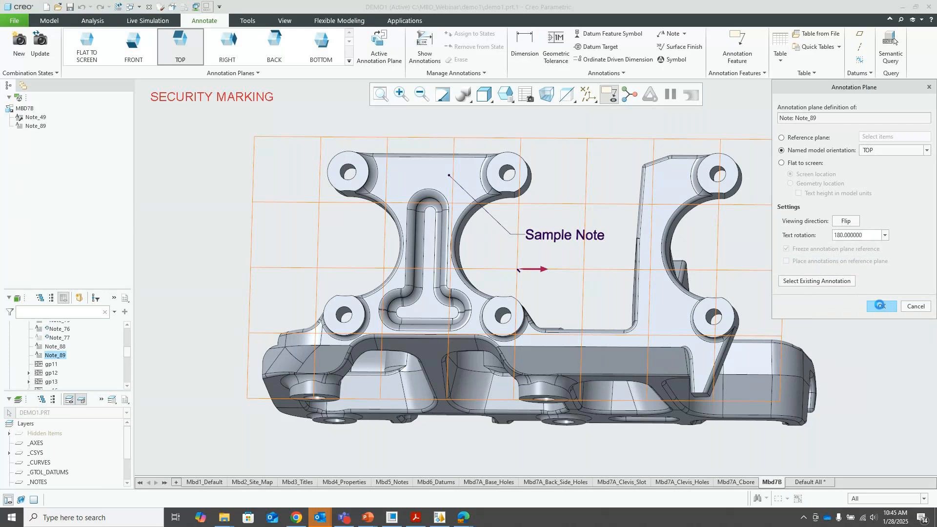
click(880, 306)
Run a semantic query on the Sample Note to examine which surface it references
click(555, 234)
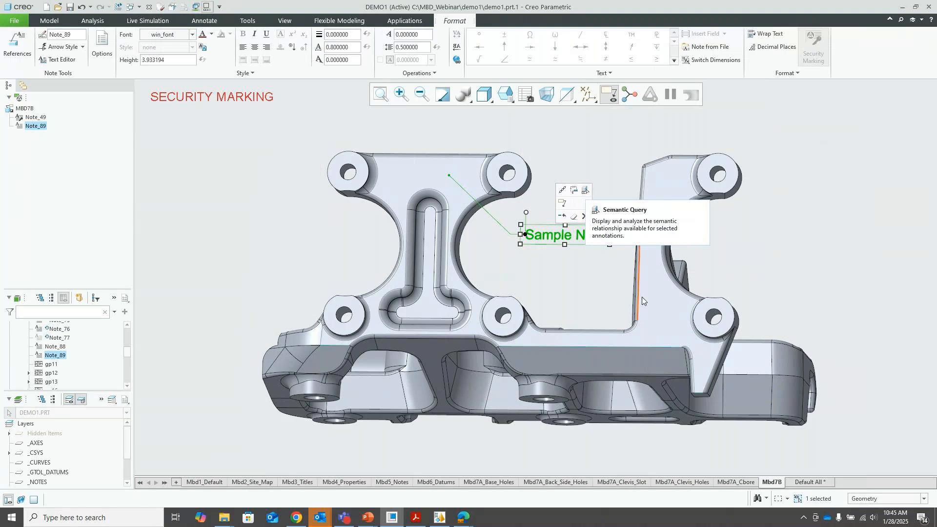
click(586, 190)
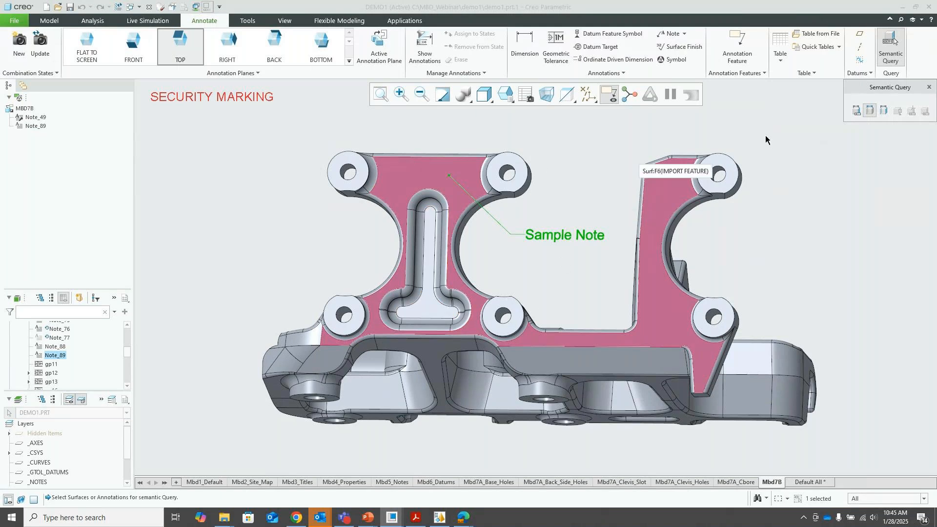
click(929, 87)
click(565, 149)
Add the T-shaped pocket's surfaces to the Sample Note's references as a seed and boundary surface set, with the pocket floor as seed
click(551, 236)
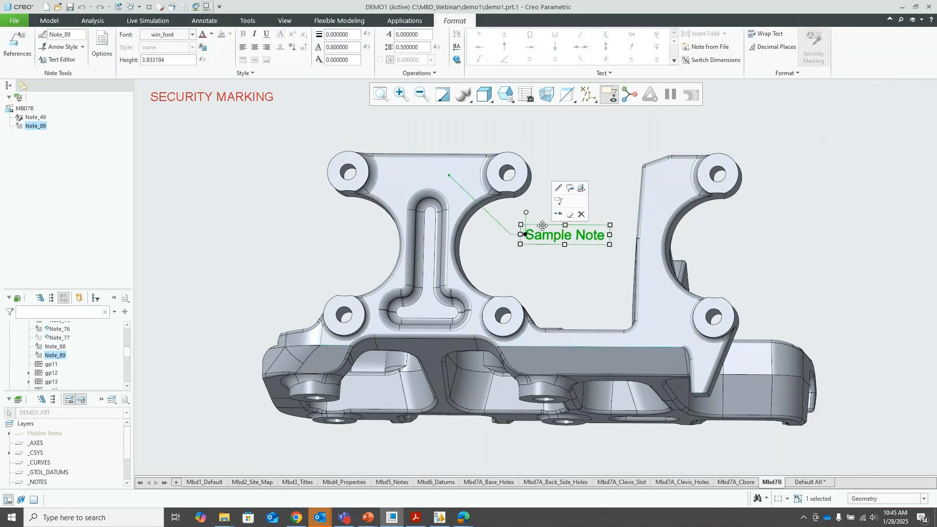
click(17, 49)
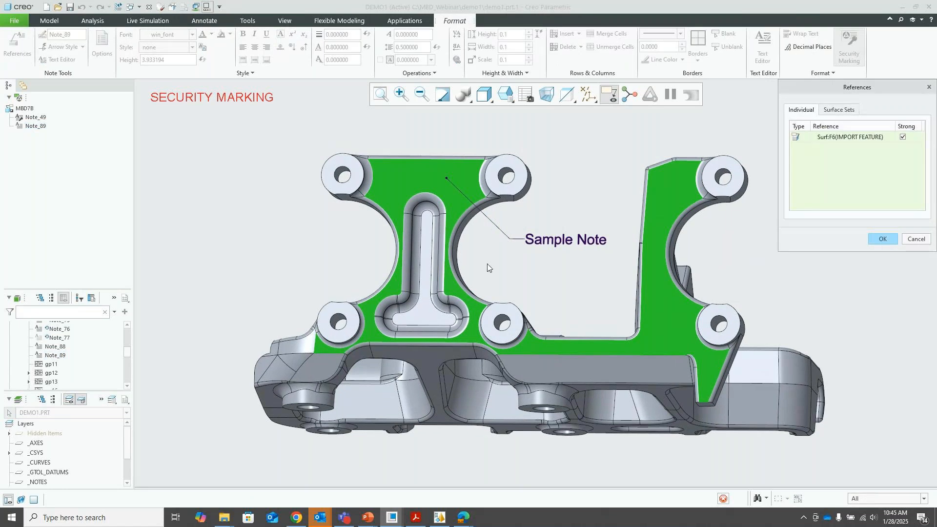
click(838, 110)
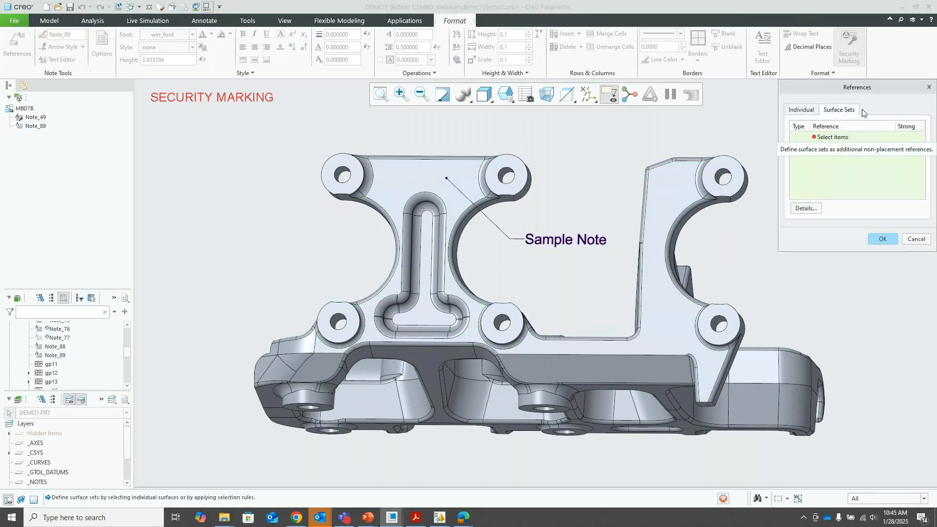
scroll(436, 304, up, 3)
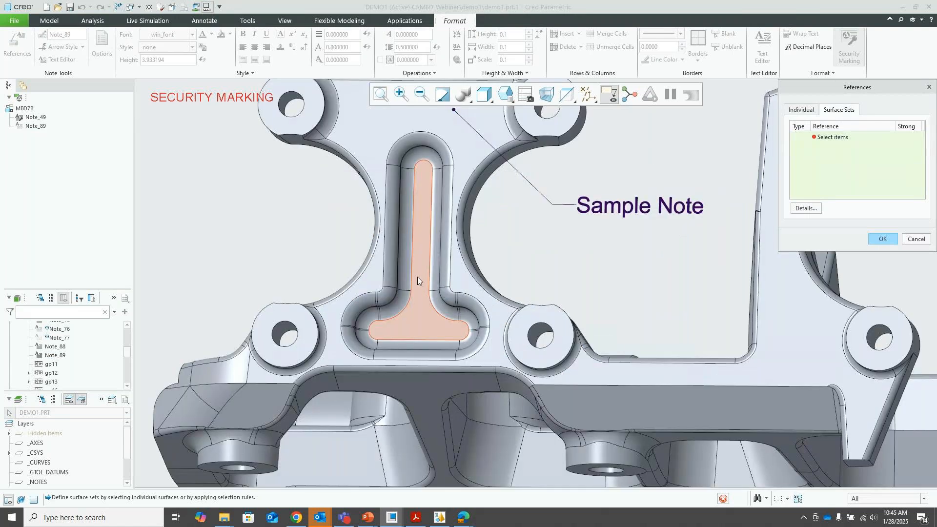
click(415, 277)
shift+click(374, 183)
scroll(562, 235, down, 3)
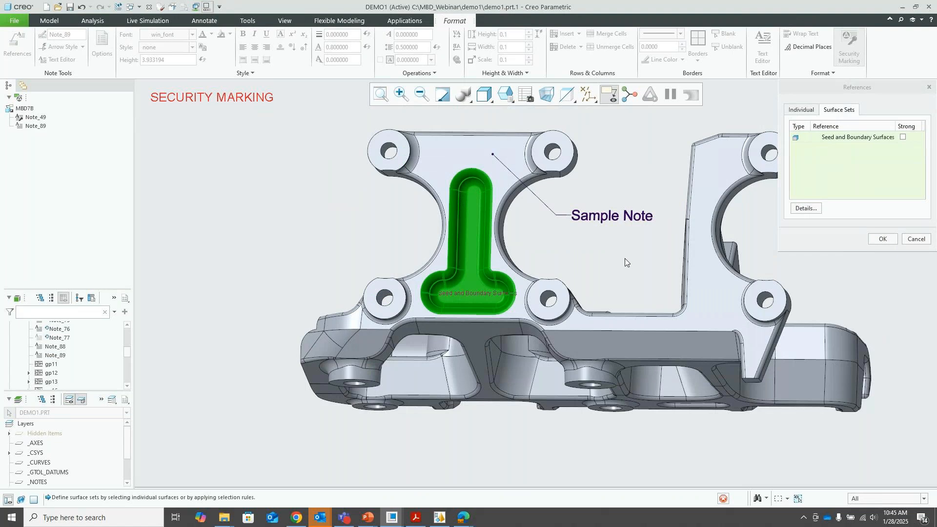
click(882, 239)
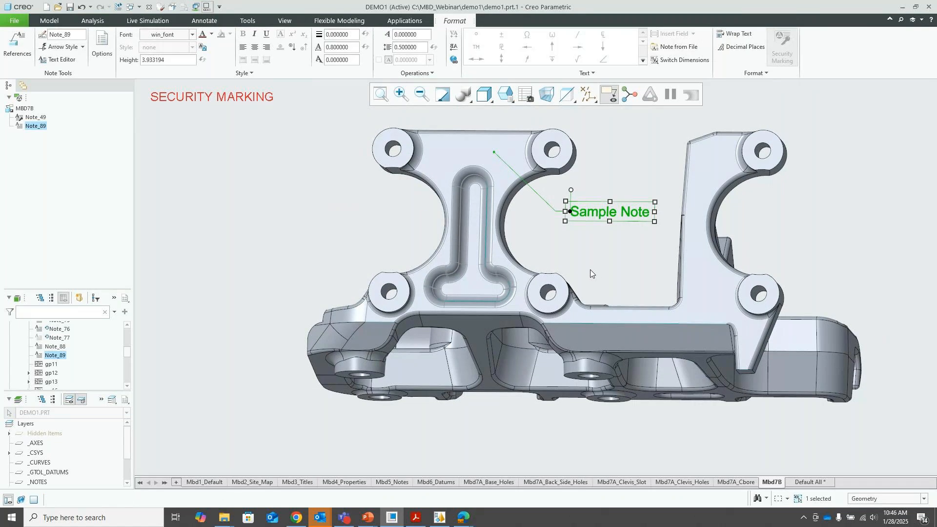
Query the Sample Note's semantic references again to check that the pocket surface set is included
click(603, 252)
click(600, 211)
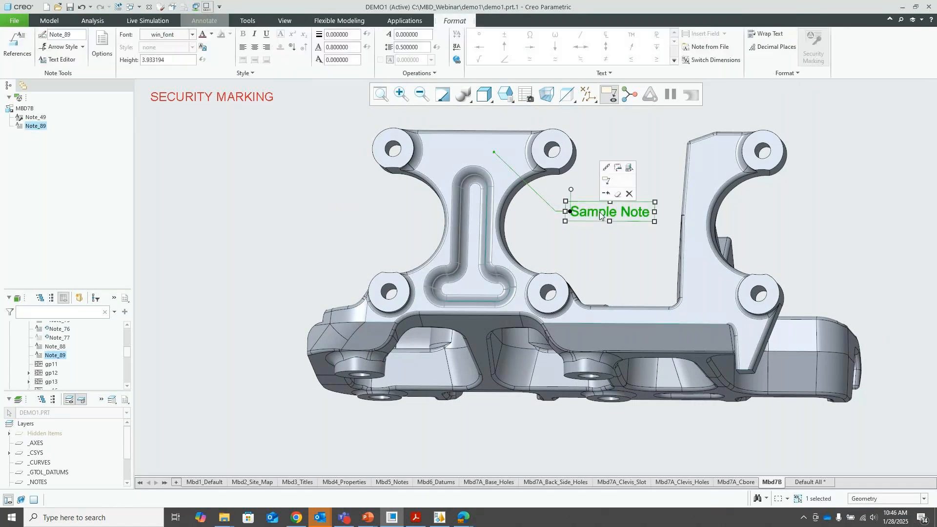
click(630, 169)
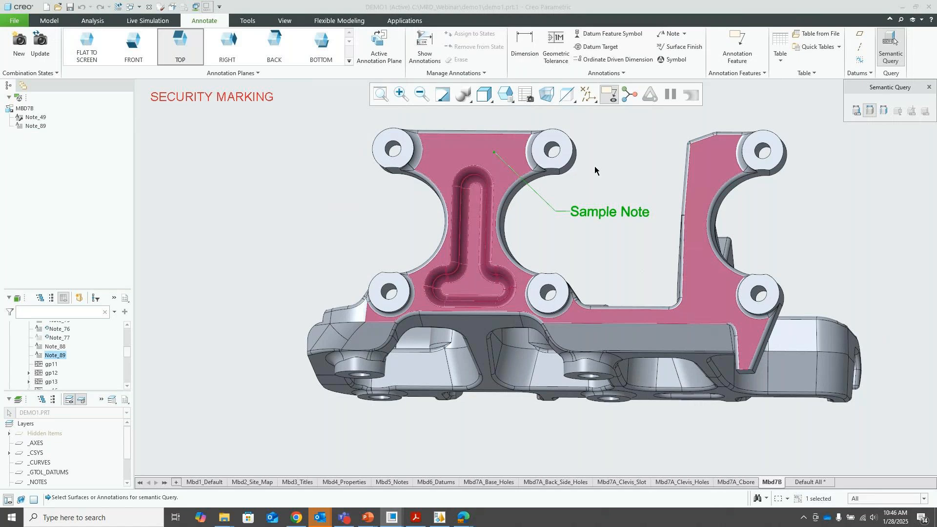
click(928, 89)
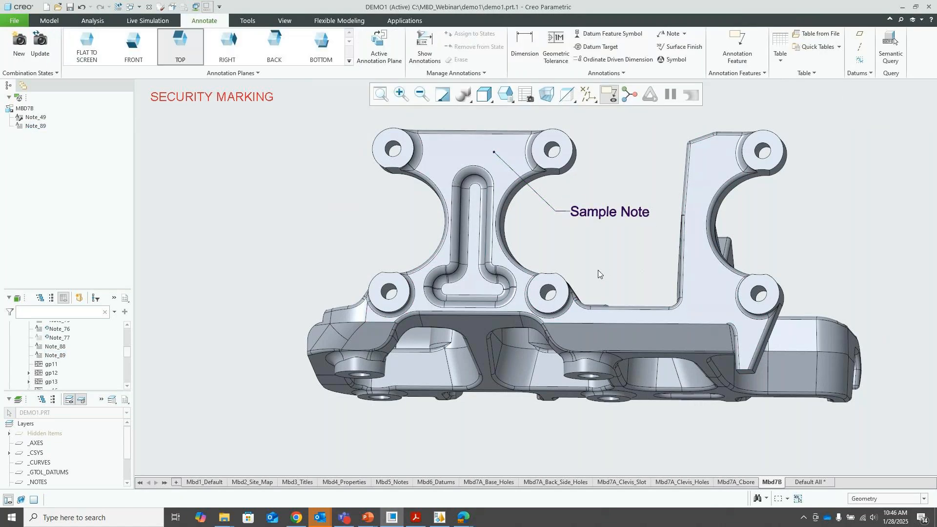
Switch to the Mbd7A_Cbore combination state and start a dimension on the FRONT annotation plane
click(730, 482)
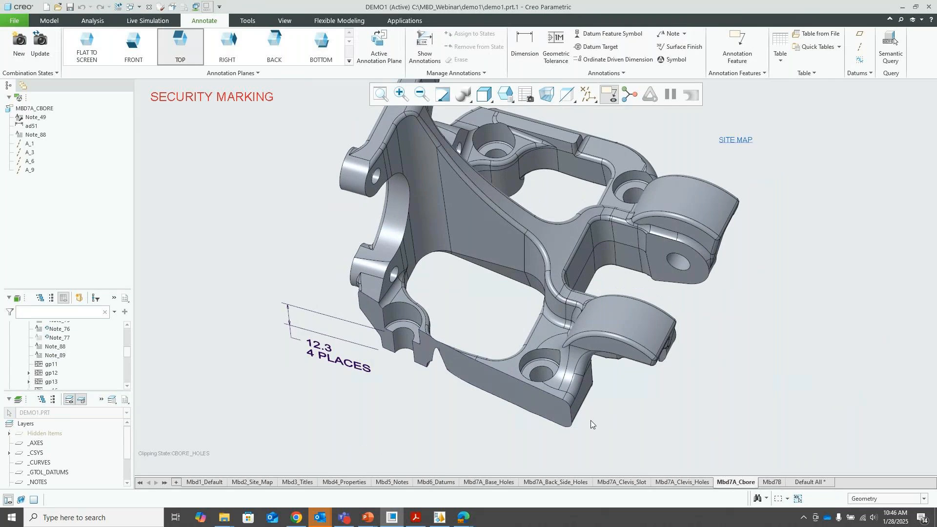
click(527, 56)
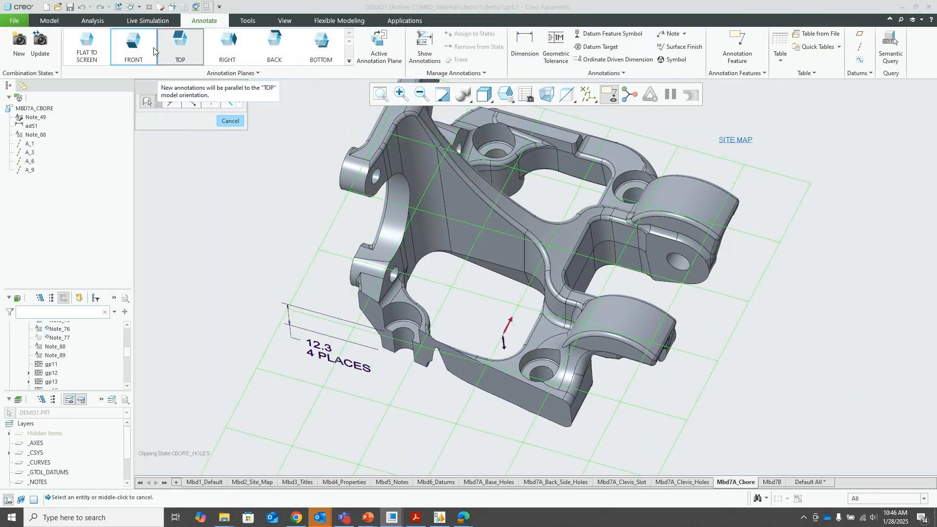
click(130, 59)
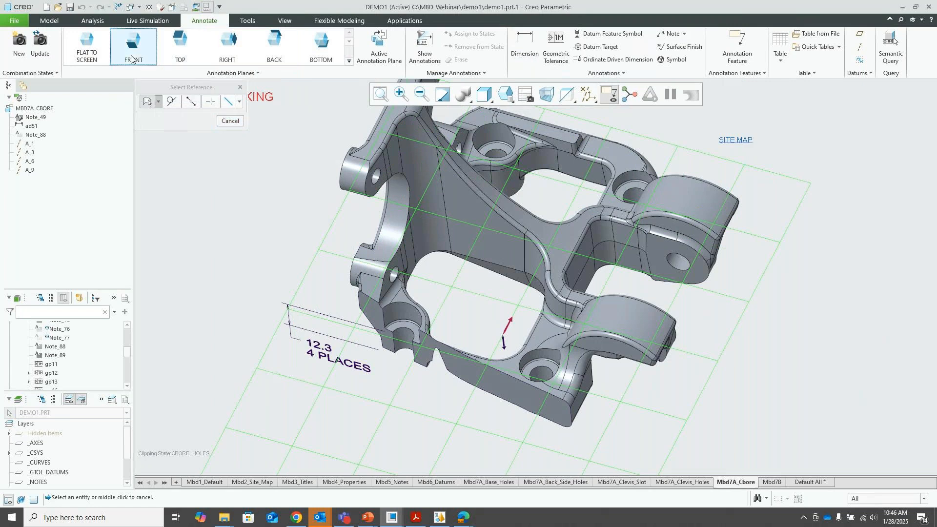
Try a radius dimension on the near corner counterbore's cylindrical wall, and delete it
click(526, 360)
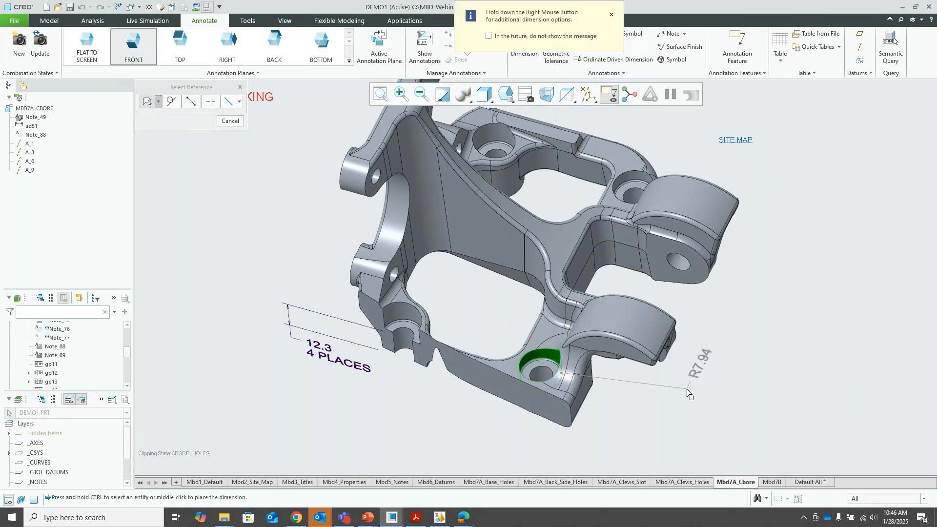
middle_click(687, 390)
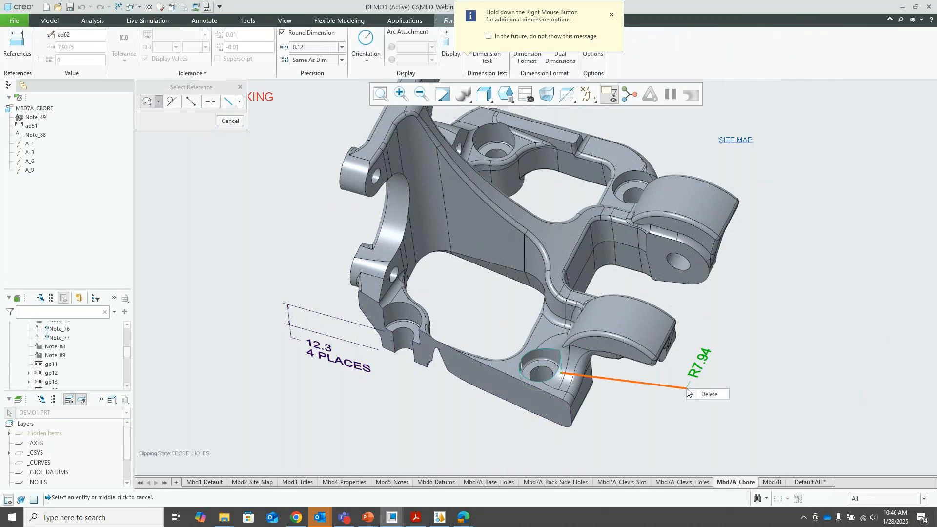
middle_click(617, 431)
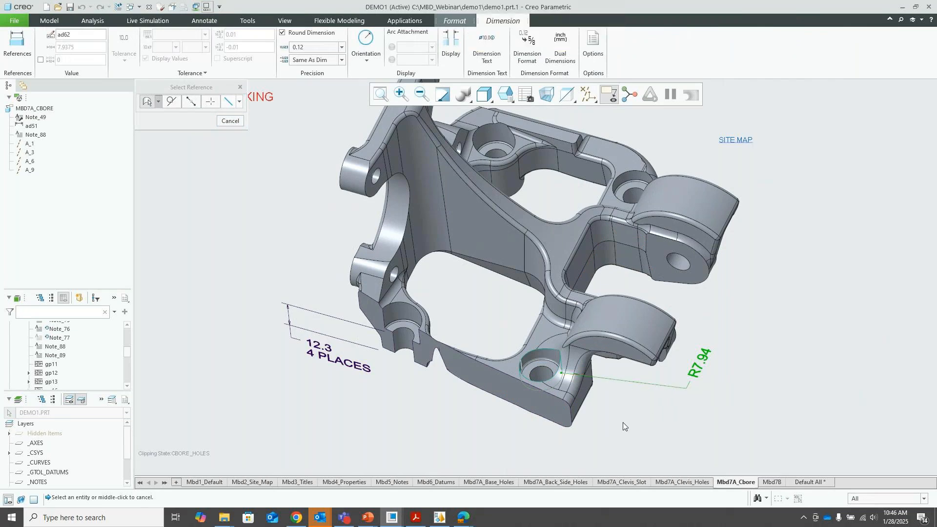
click(696, 375)
key(Delete)
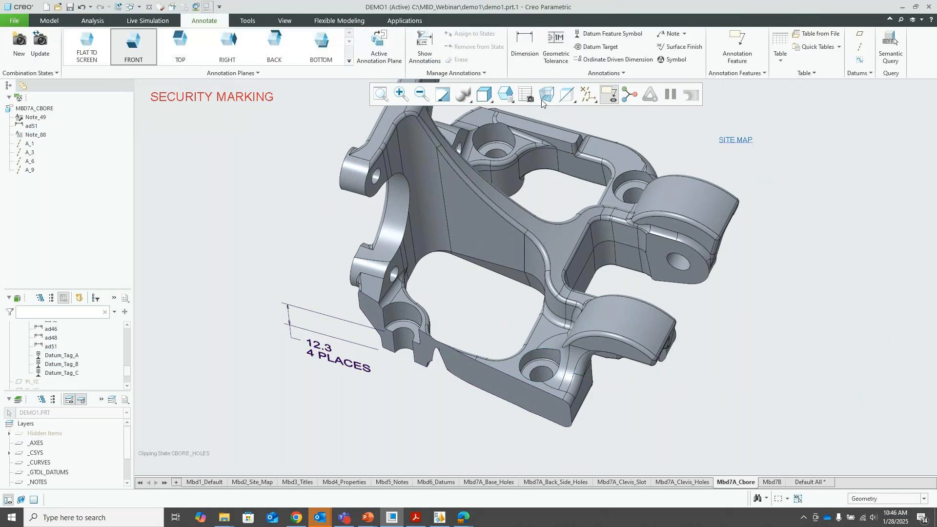
Add a diameter dimension to the near corner counterbore's wall on the FRONT annotation plane, placed beside the part
click(525, 45)
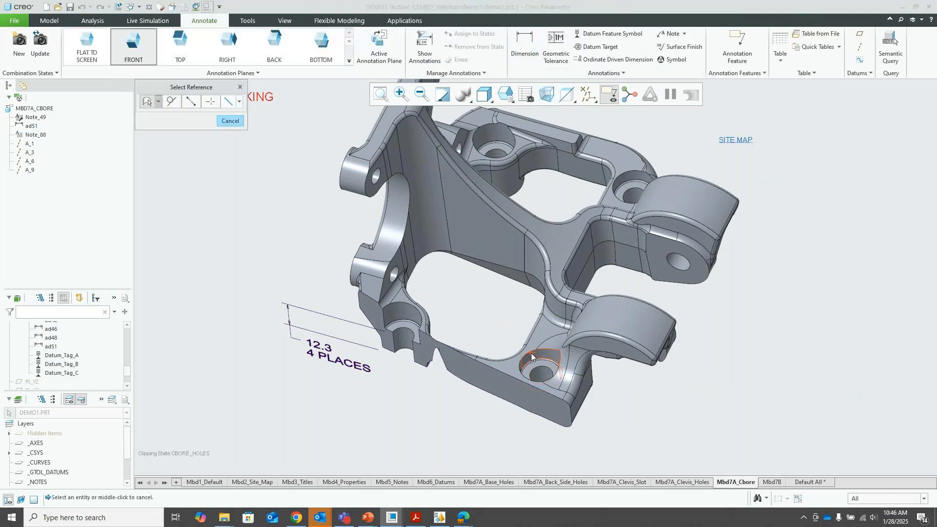
mouse_move(135, 57)
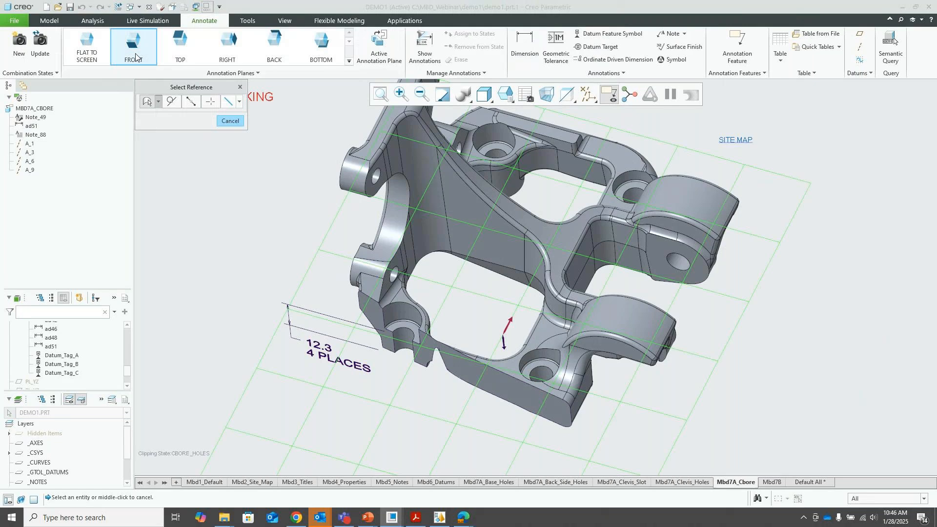
click(531, 360)
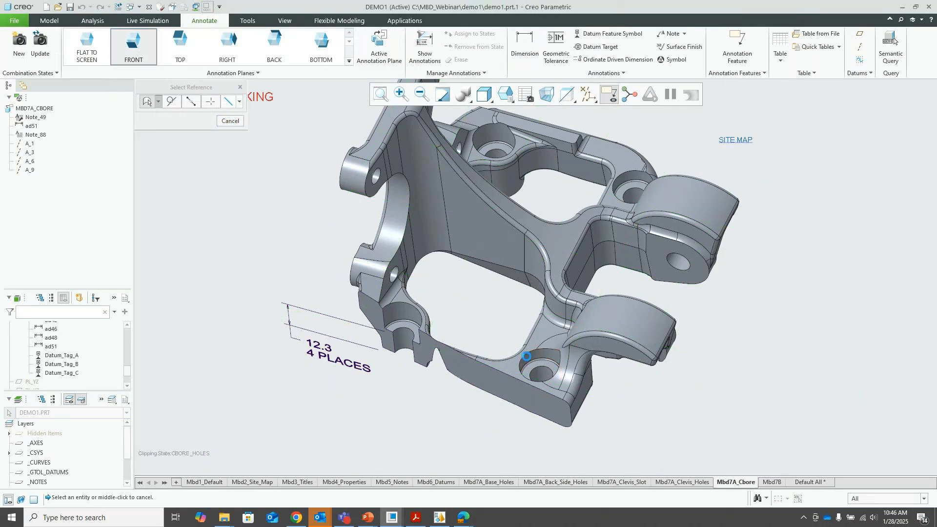
right_click(701, 386)
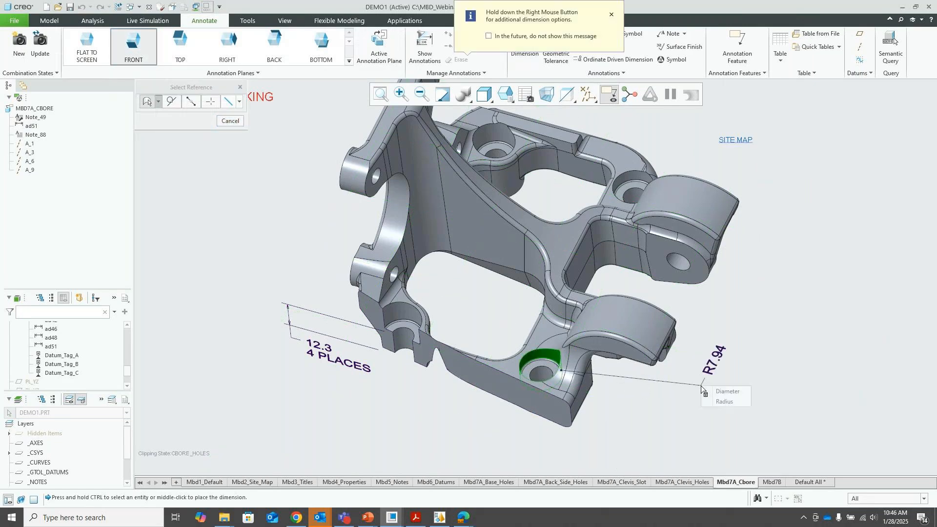
click(731, 392)
middle_click(686, 405)
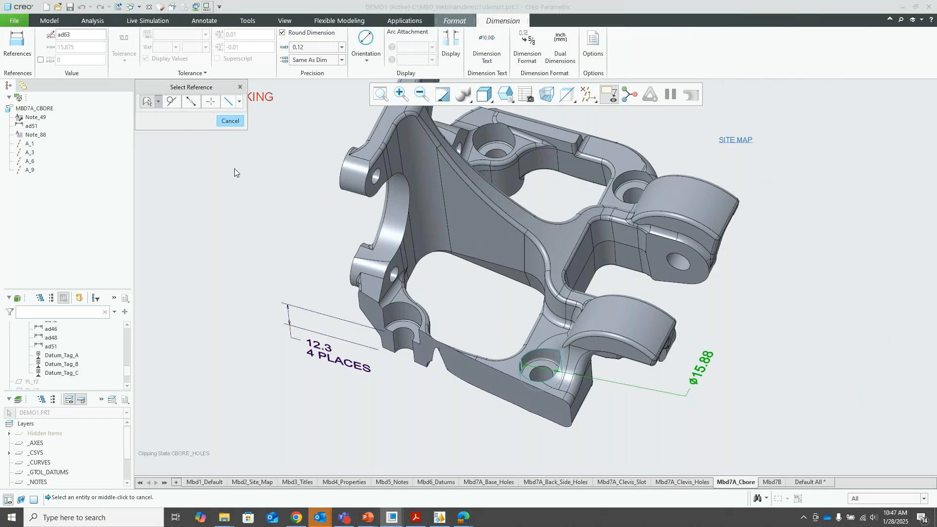
click(231, 122)
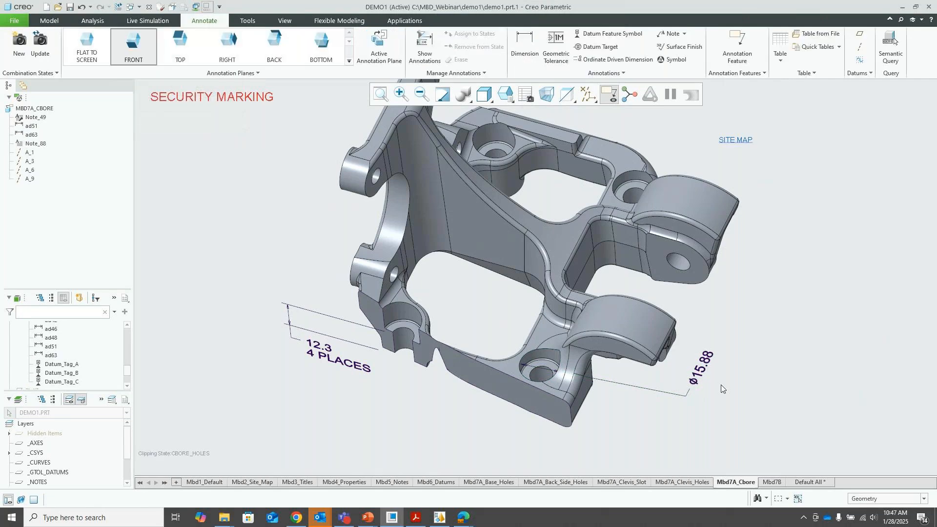
Set the Dimension Tolerances display option to Show all tolerances in the entity display settings
click(694, 377)
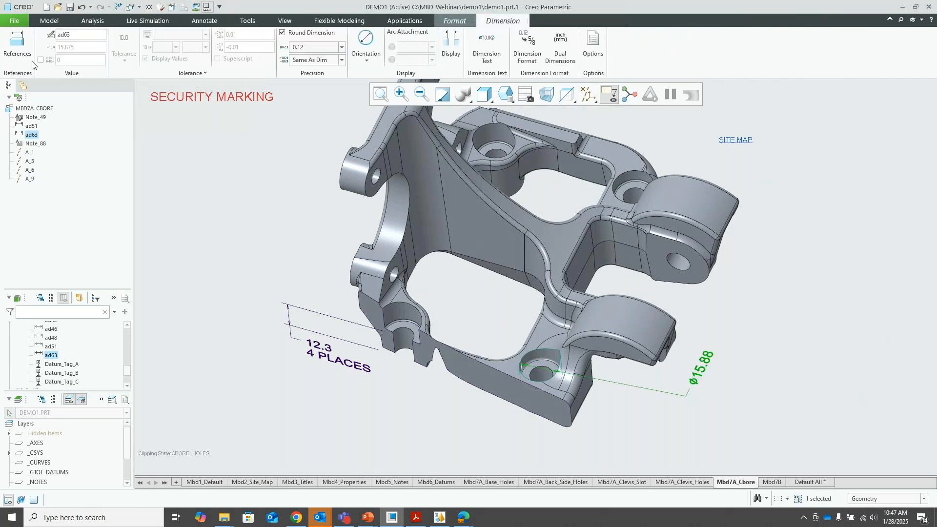
click(15, 20)
click(24, 237)
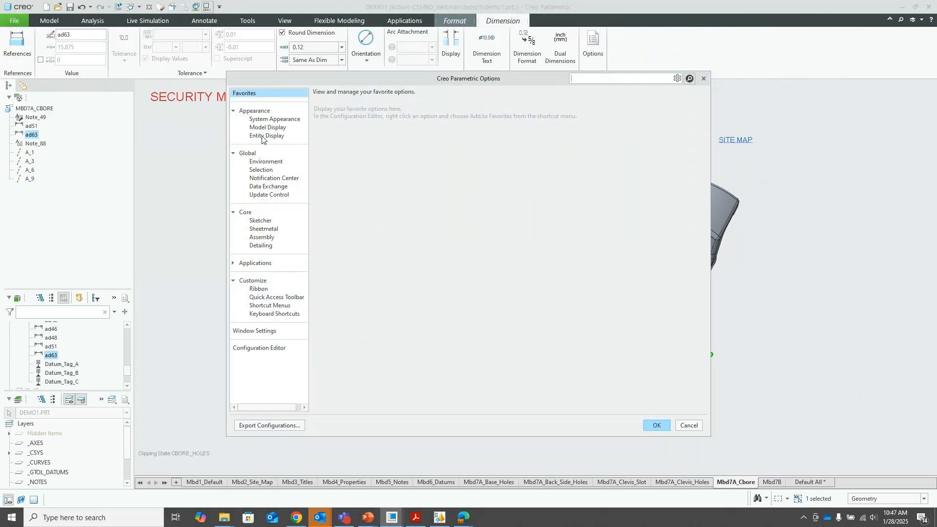
click(260, 136)
scroll(703, 189, down, 8)
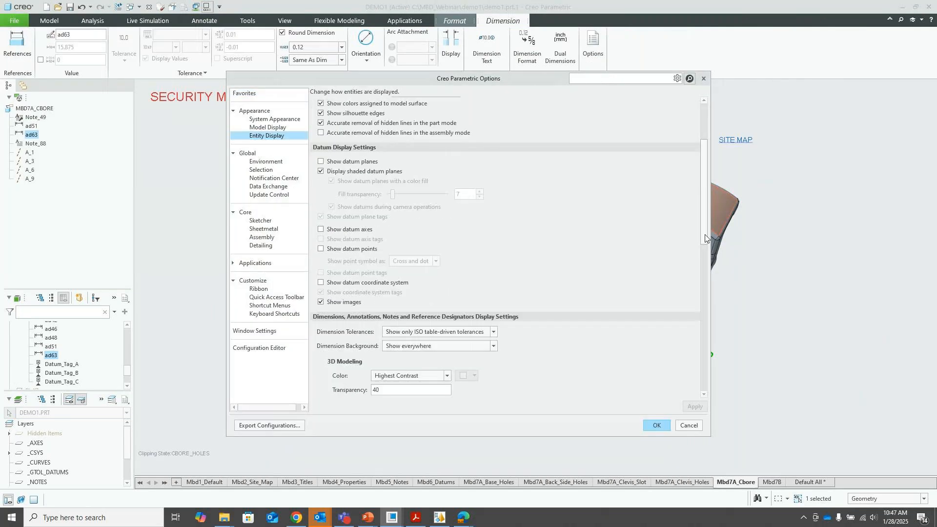
click(453, 227)
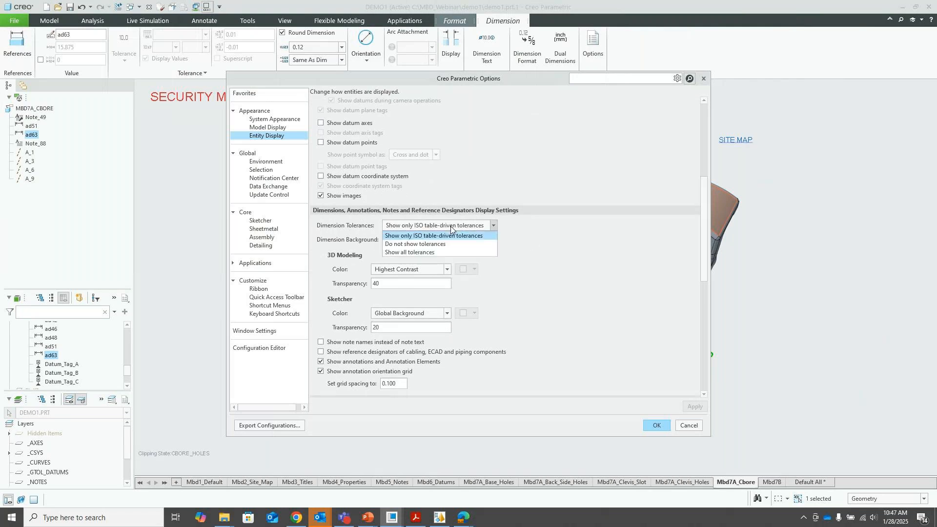
click(430, 253)
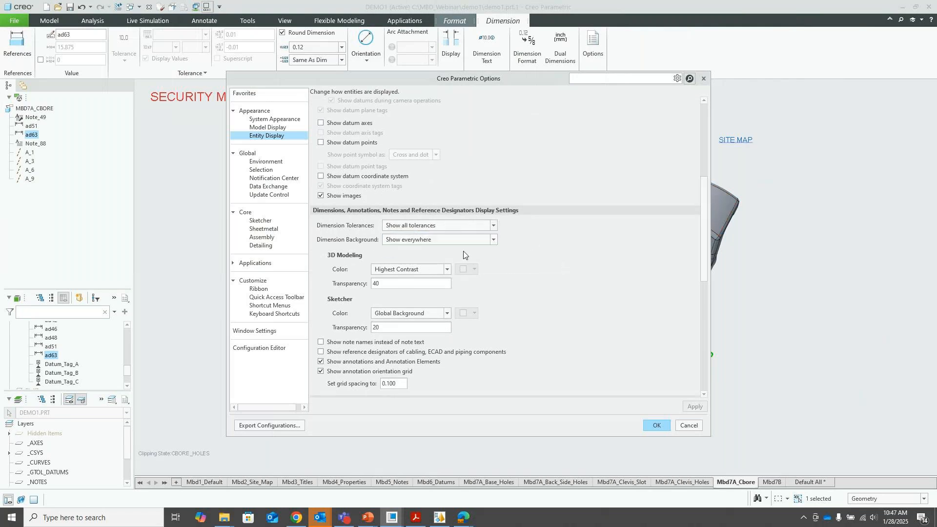
click(656, 425)
click(497, 301)
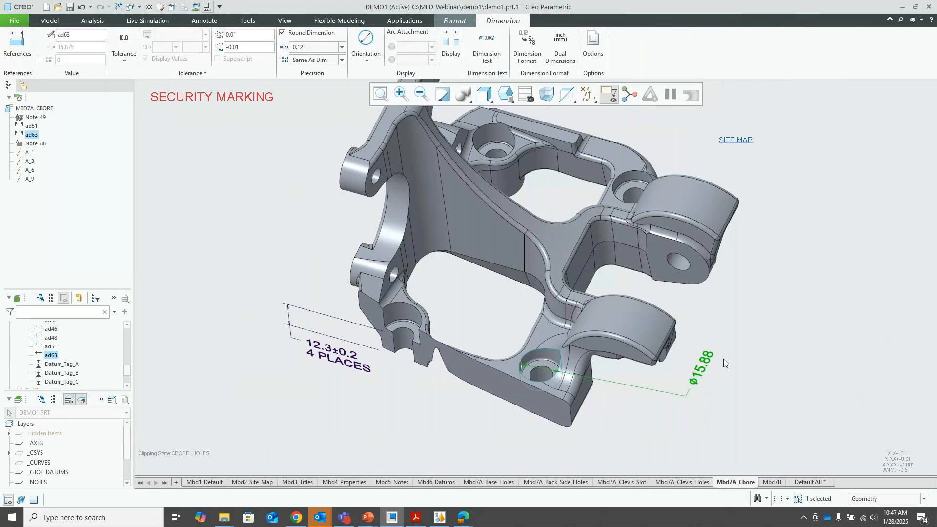
Give the counterbore diameter dimension a symmetric plus-minus tolerance of 0.20 and a 4X prefix
click(699, 363)
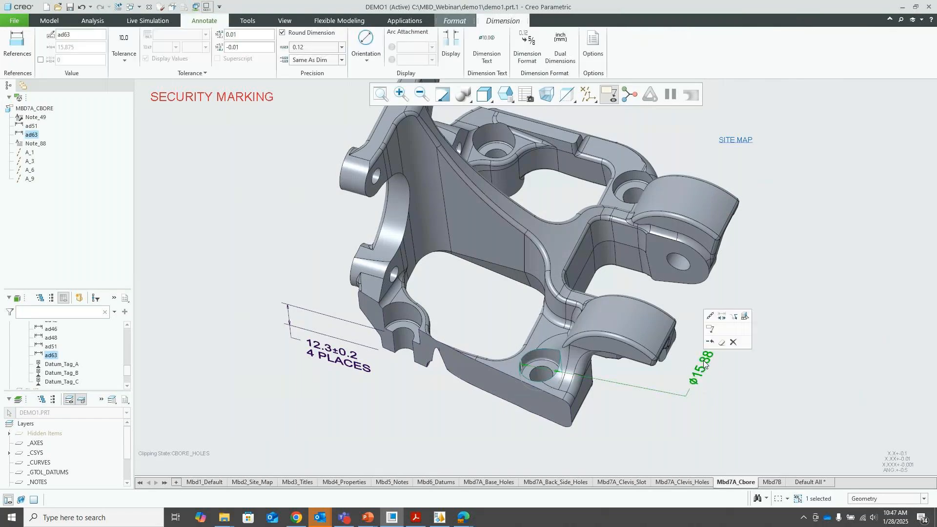
click(119, 60)
click(143, 107)
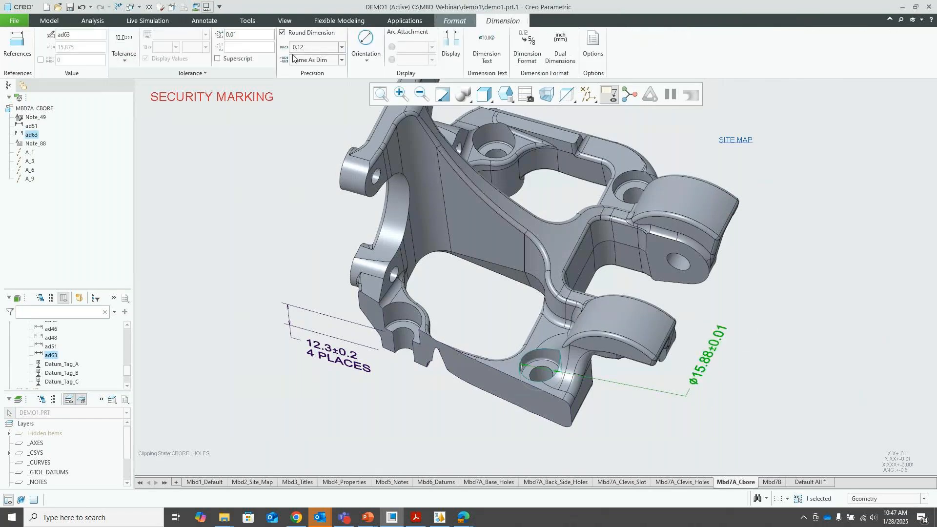
click(250, 36)
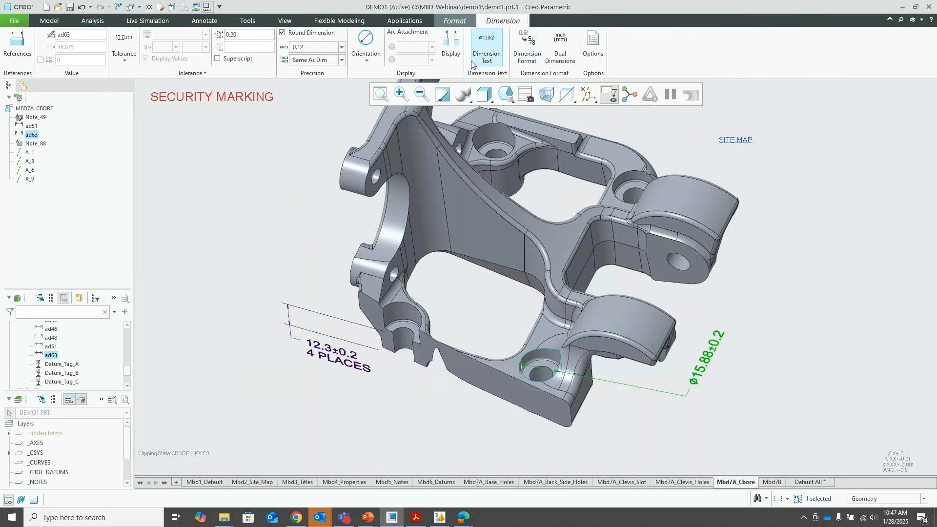
click(484, 55)
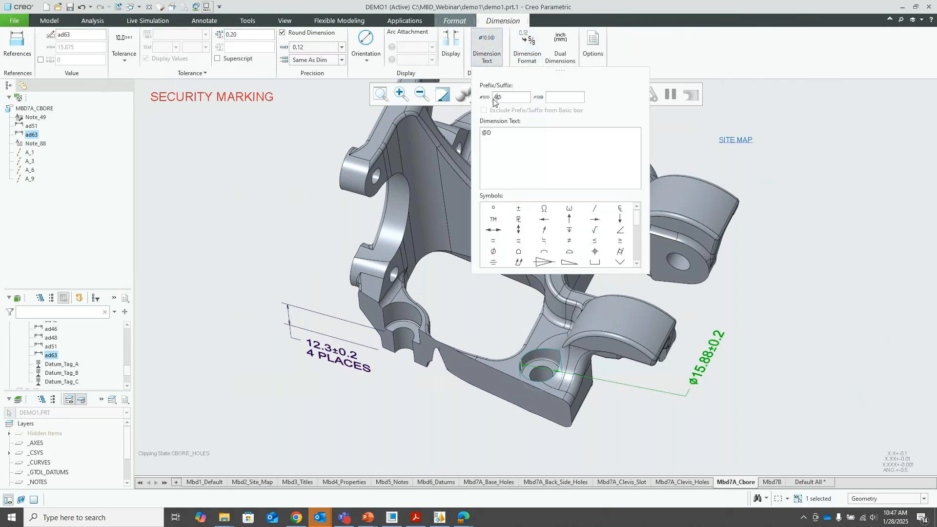
click(352, 227)
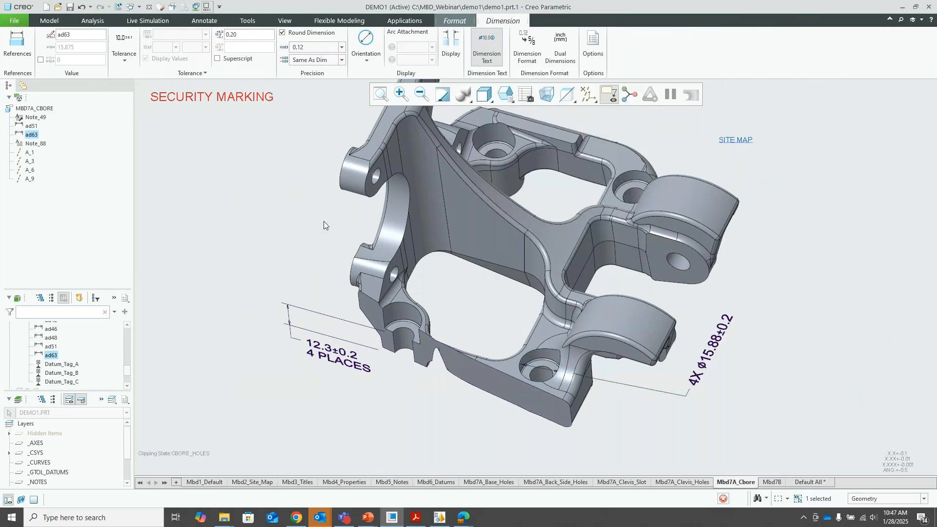
Change the orientation of the 4X diameter dimension by setting its text rotation to 290 degrees
click(706, 350)
right_click(707, 351)
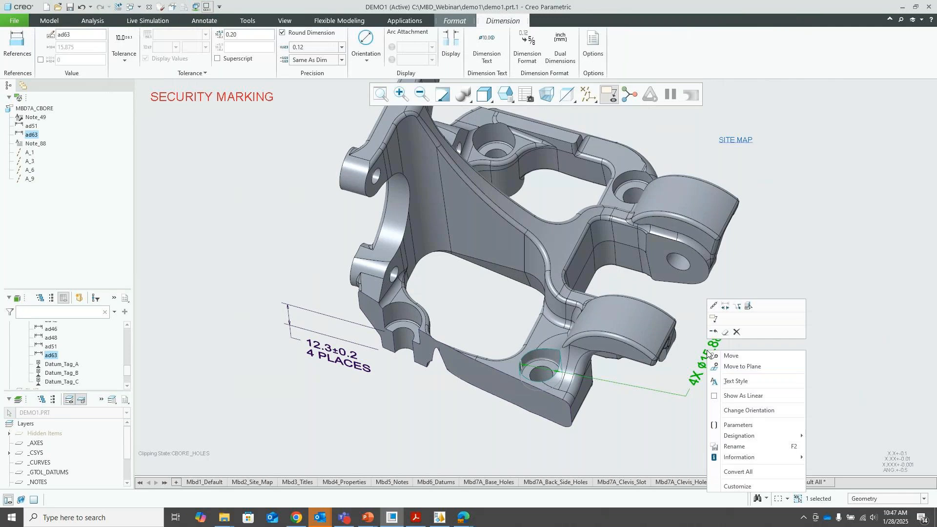
click(745, 411)
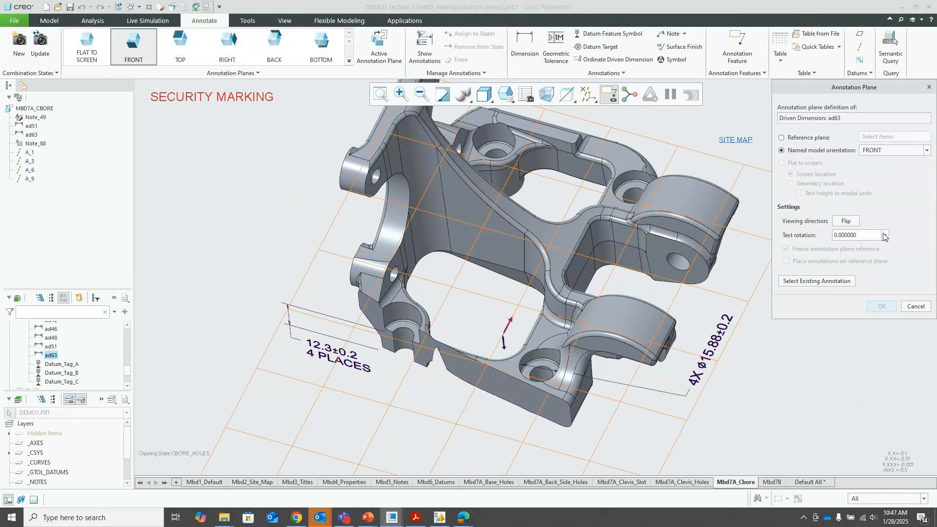
click(885, 235)
click(854, 287)
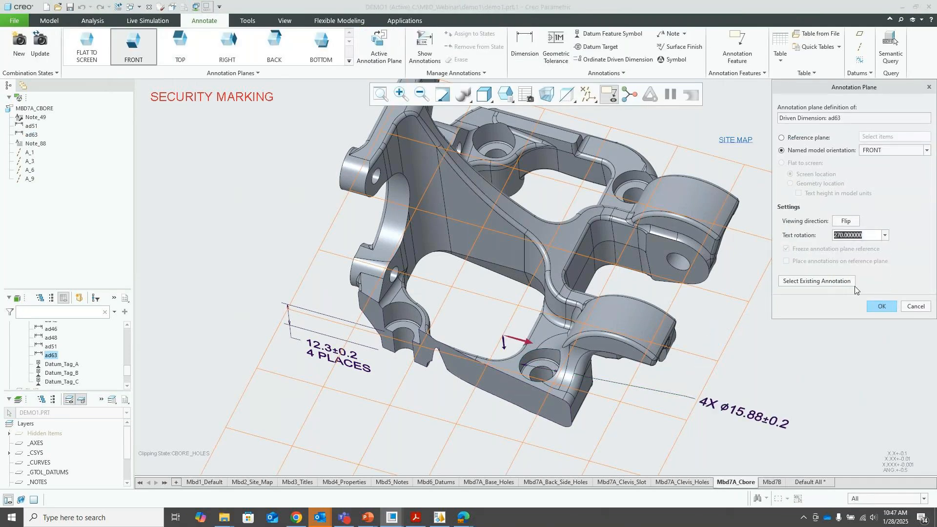
text(290)
key(Return)
click(880, 306)
Attach a position tolerance of ⌀0.1 at maximum material condition with datums A, B and C to the 4X diameter dimension
click(556, 46)
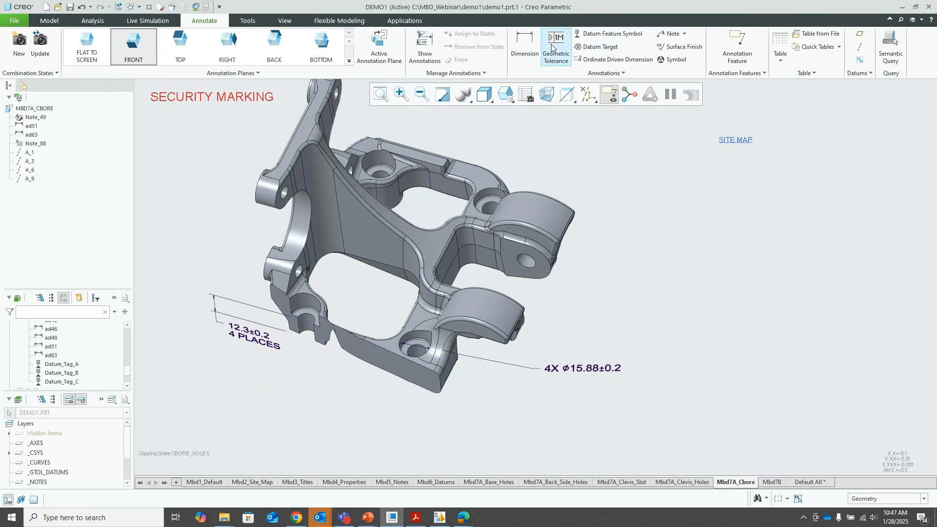
click(574, 376)
scroll(537, 407, down, 2)
scroll(534, 414, down, 1)
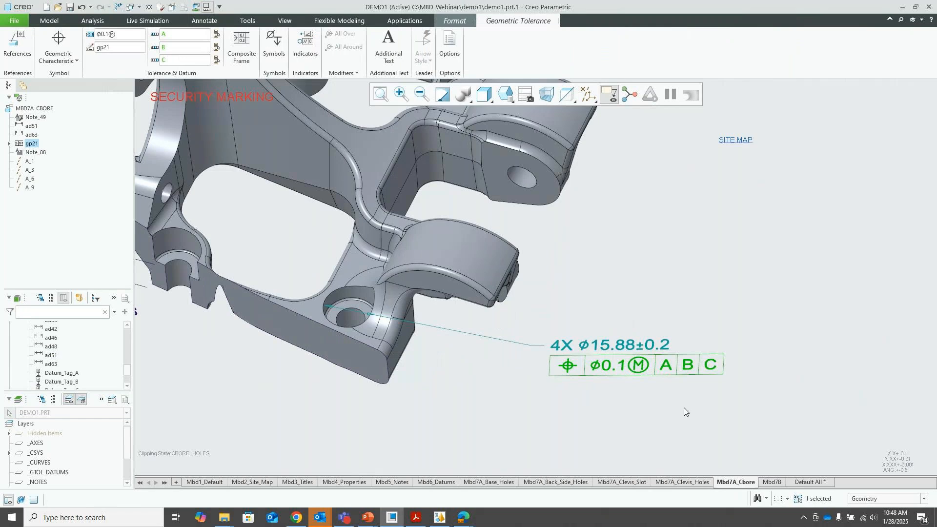
scroll(684, 408, up, 1)
click(601, 420)
Examine the geometric characteristics available for the position tolerance under the 4X diameter dimension
click(614, 374)
click(71, 59)
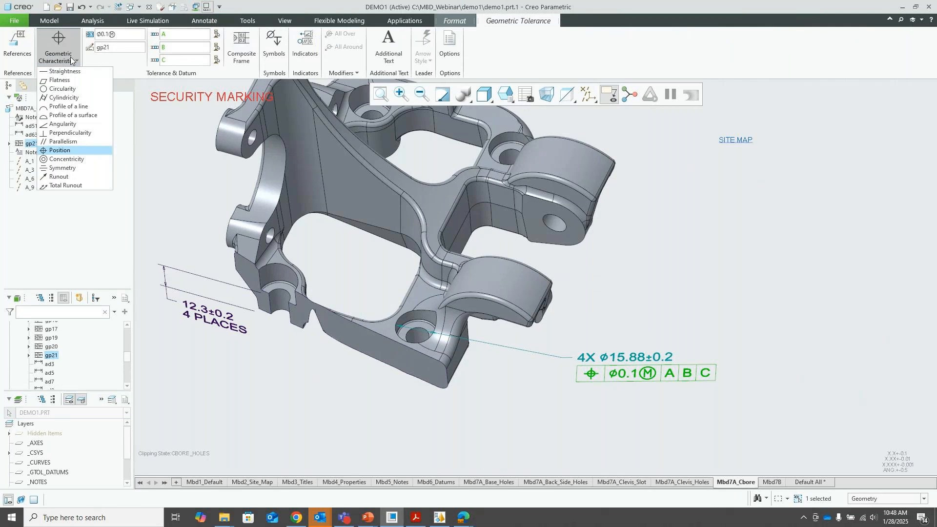
click(70, 60)
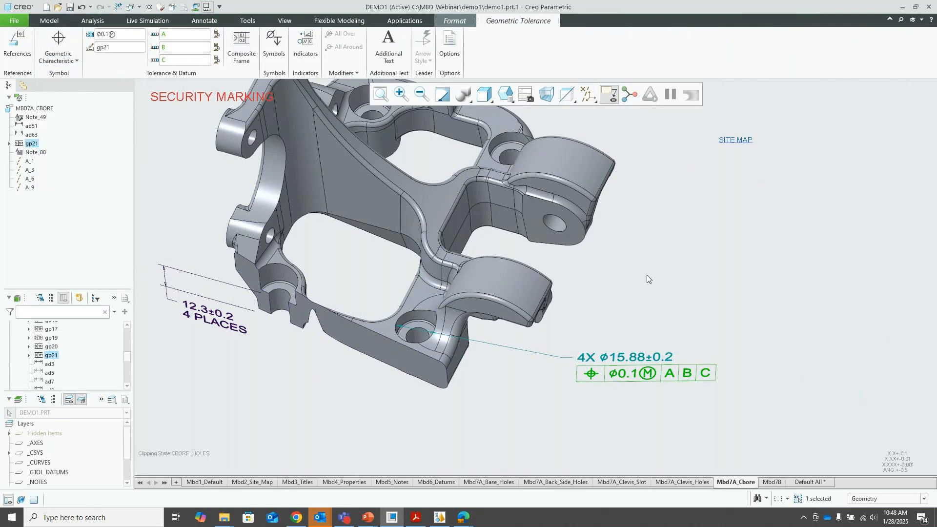
click(666, 284)
scroll(713, 345, up, 1)
scroll(637, 311, down, 1)
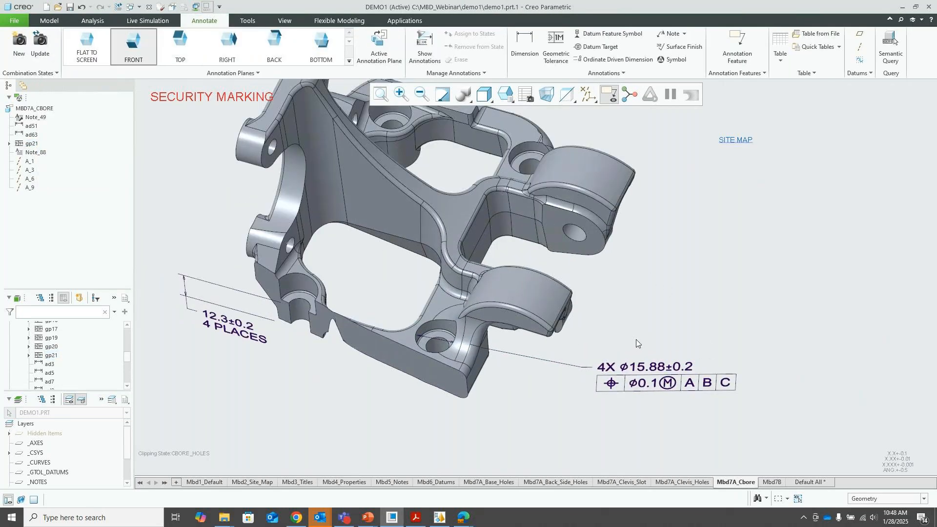
Add the cylindrical surfaces of the other three counterbores as references of the 4X diameter dimension
click(636, 369)
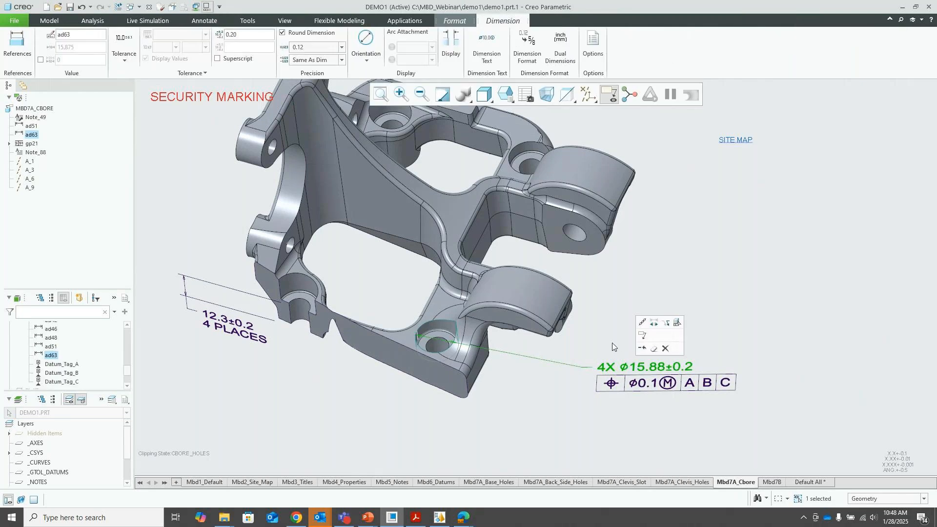
click(17, 49)
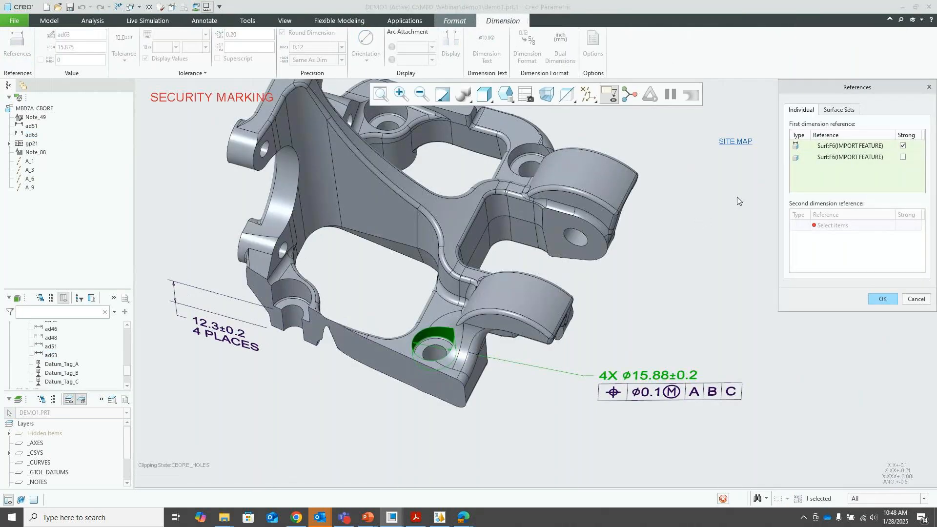
scroll(365, 323, down, 2)
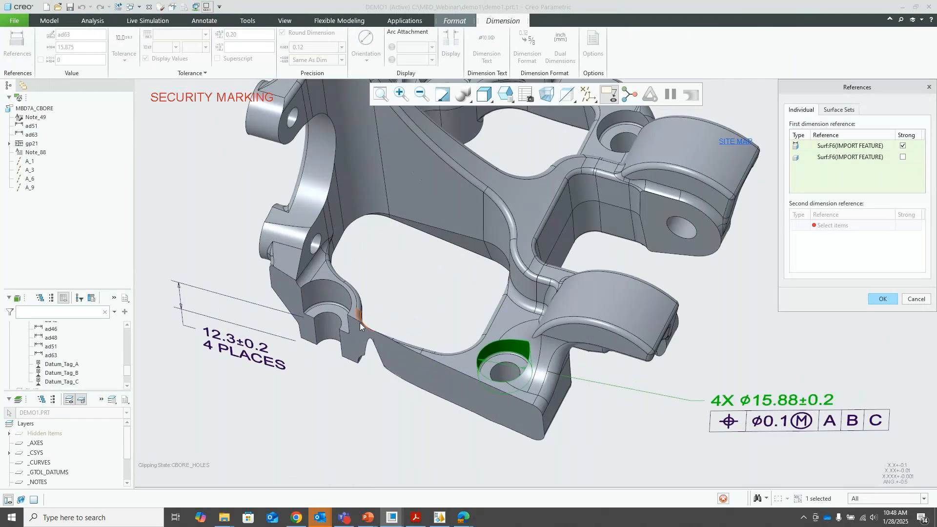
ctrl+click(340, 297)
scroll(408, 387, up, 2)
scroll(433, 217, down, 2)
ctrl+click(429, 233)
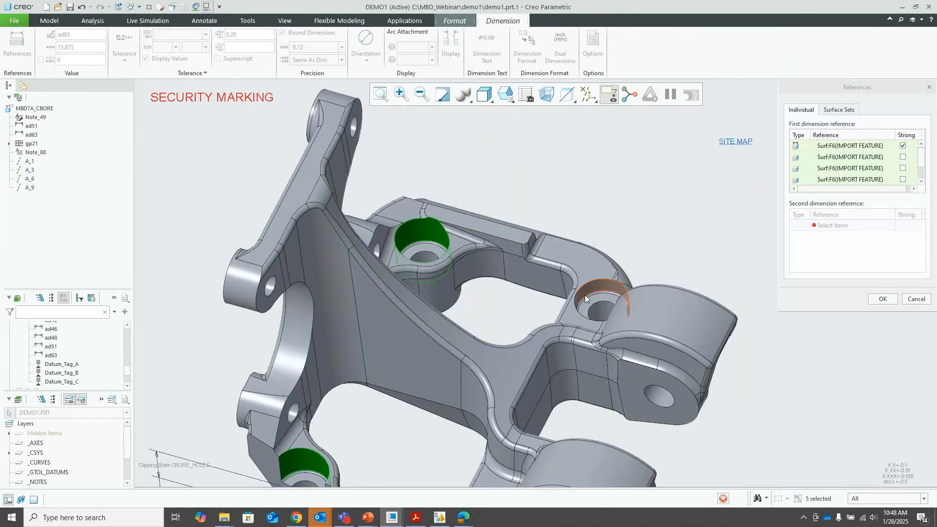
ctrl+click(596, 286)
scroll(596, 286, up, 3)
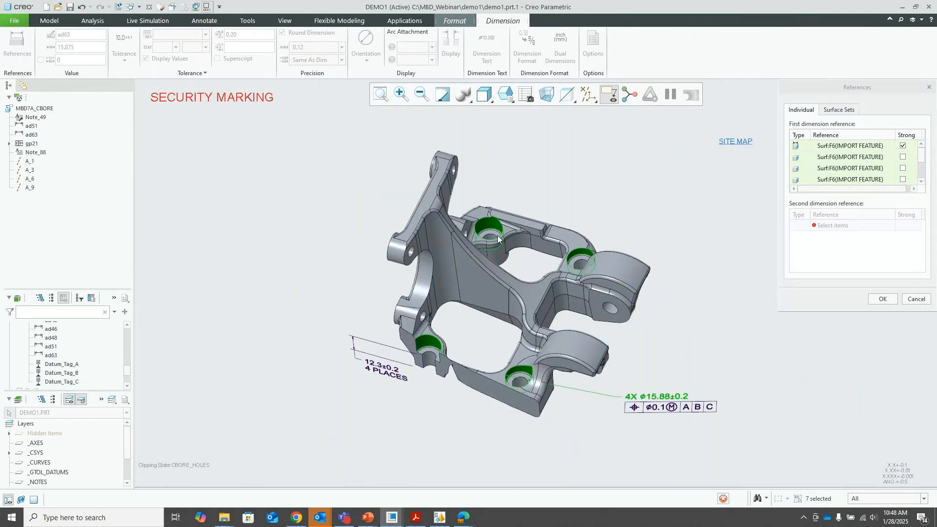
scroll(497, 238, down, 3)
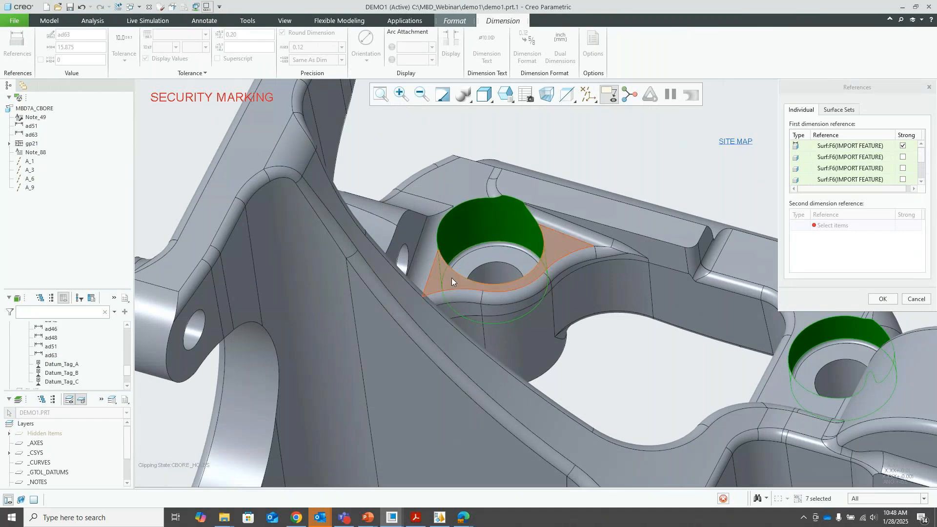
scroll(472, 218, up, 3)
scroll(476, 221, up, 3)
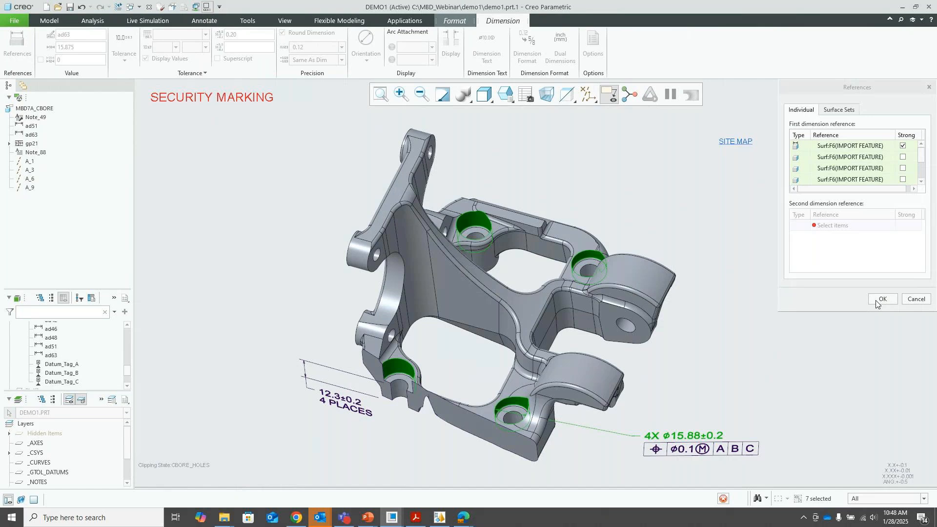
click(881, 300)
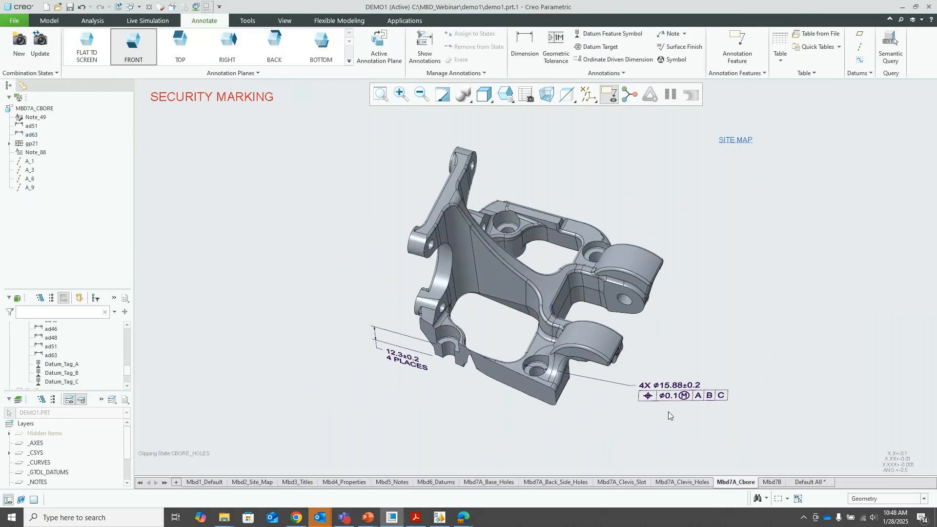
Assign the cylindrical surfaces of all four counterbores as references of the position tolerance under the 4X diameter dimension
click(654, 394)
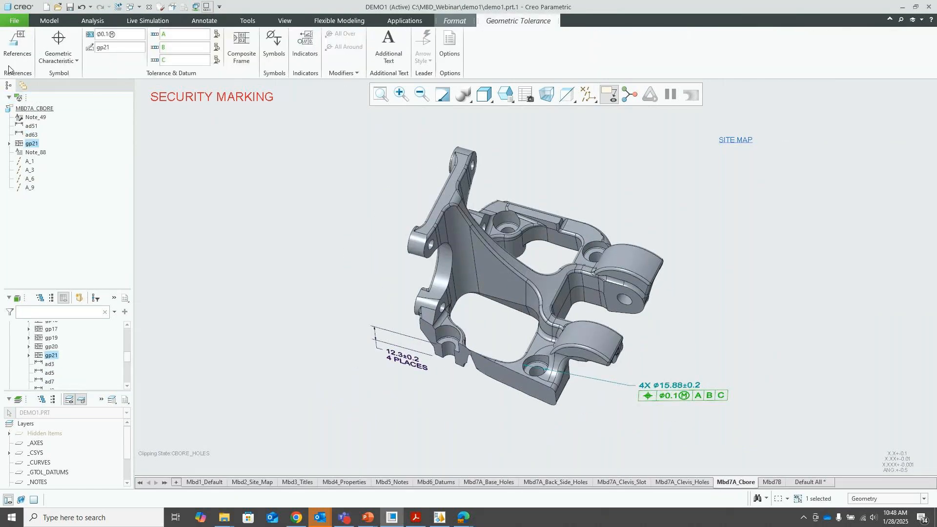
click(6, 49)
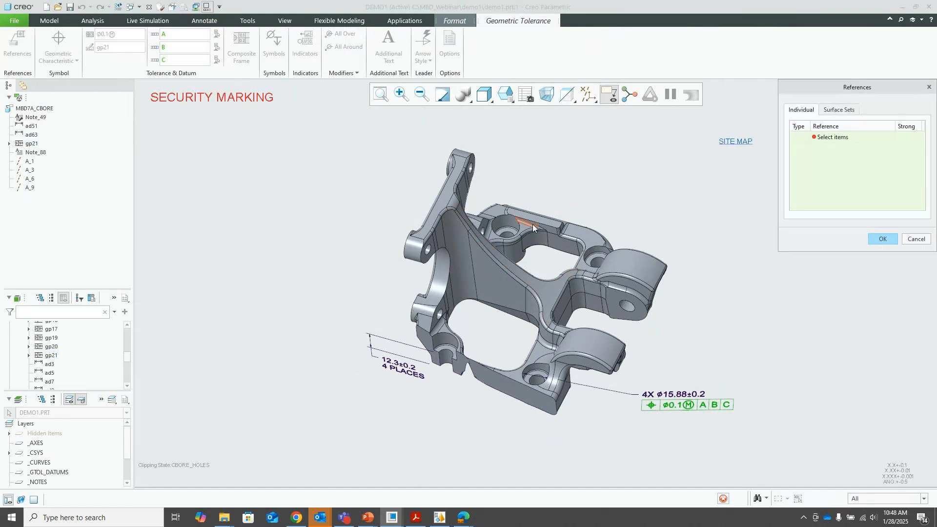
scroll(532, 224, up, 5)
click(475, 209)
scroll(475, 203, down, 5)
scroll(384, 391, up, 2)
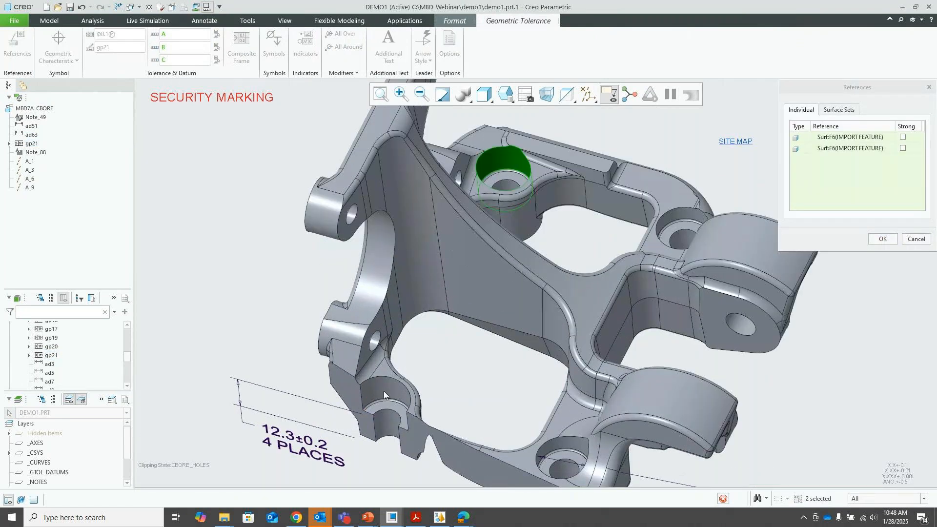
scroll(381, 391, up, 3)
click(362, 390)
scroll(344, 338, down, 5)
scroll(459, 403, up, 5)
click(534, 415)
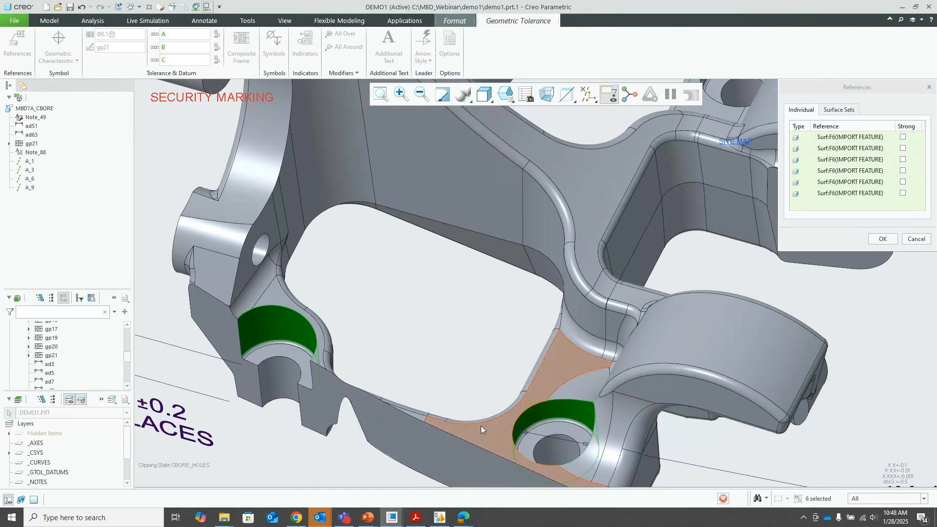
scroll(481, 426, down, 5)
scroll(592, 301, up, 5)
click(592, 302)
scroll(564, 244, down, 5)
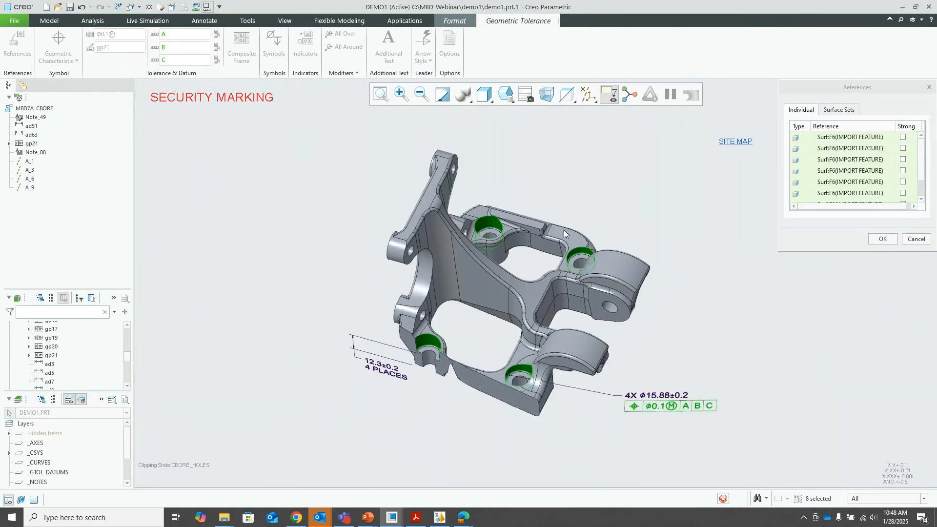
click(882, 238)
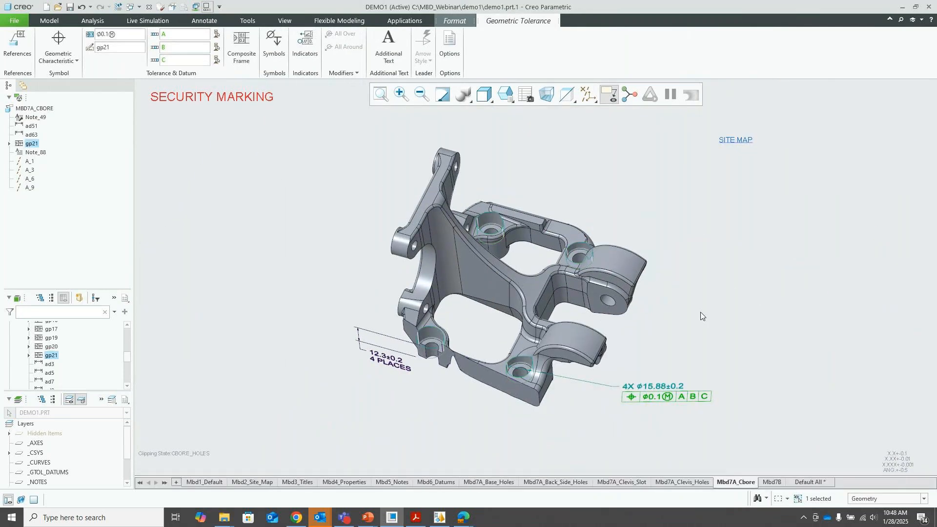
Reselect the ⌀0.1 position tolerance to check which counterbore surfaces it references, and clear the selection
click(700, 313)
scroll(692, 402, up, 2)
click(636, 396)
scroll(558, 424, down, 1)
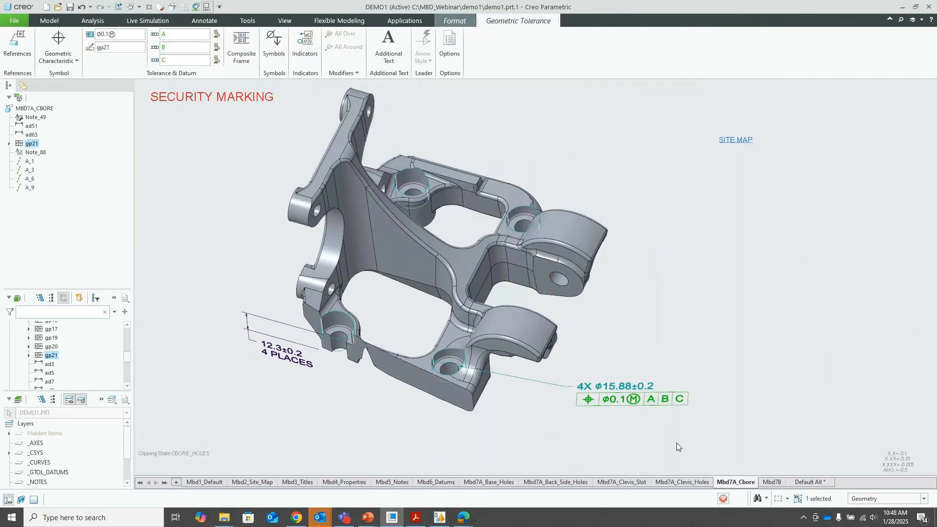
click(677, 443)
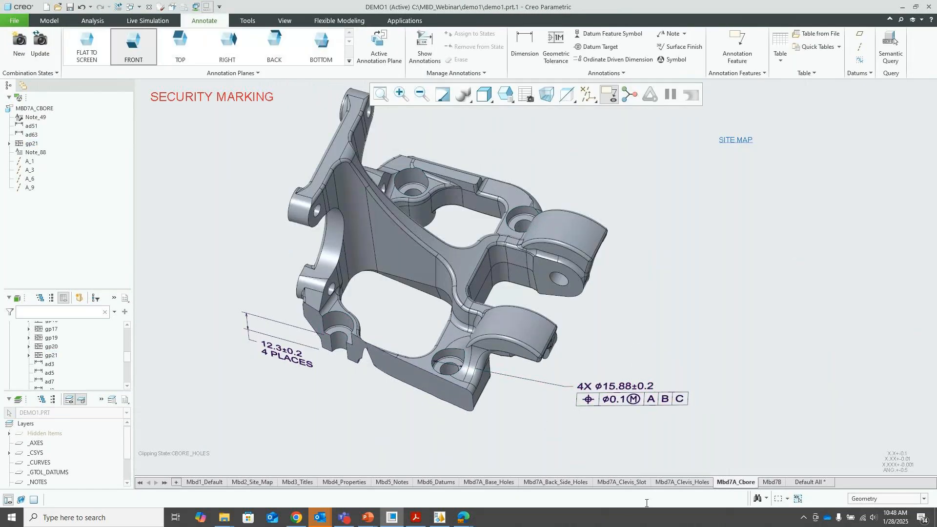
Bring up the Mbd6_Datums and Mbd7A_Base_Holes combination states and open the print configuration for the part
click(432, 483)
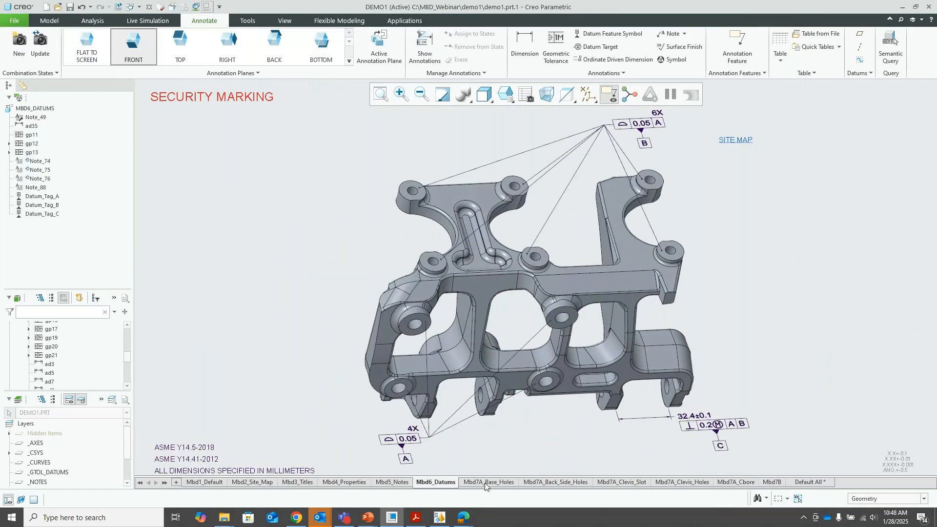
click(487, 483)
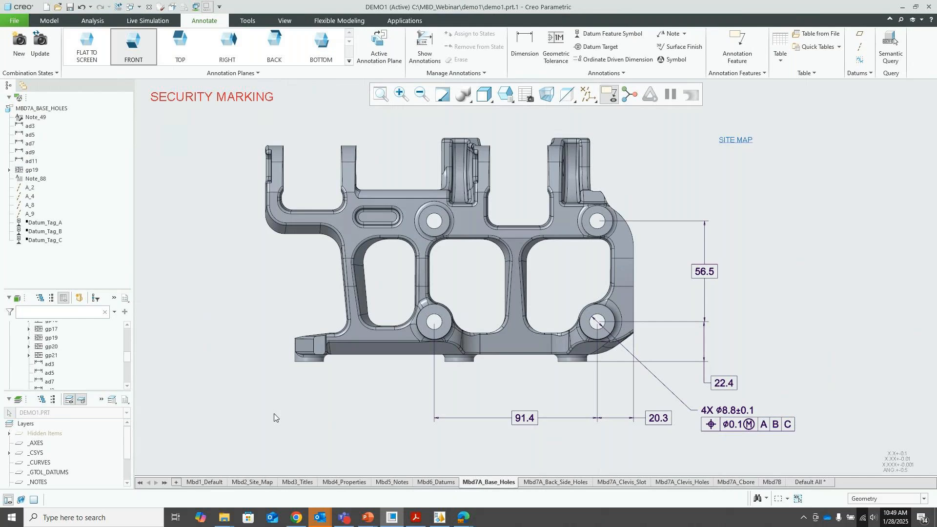
click(17, 22)
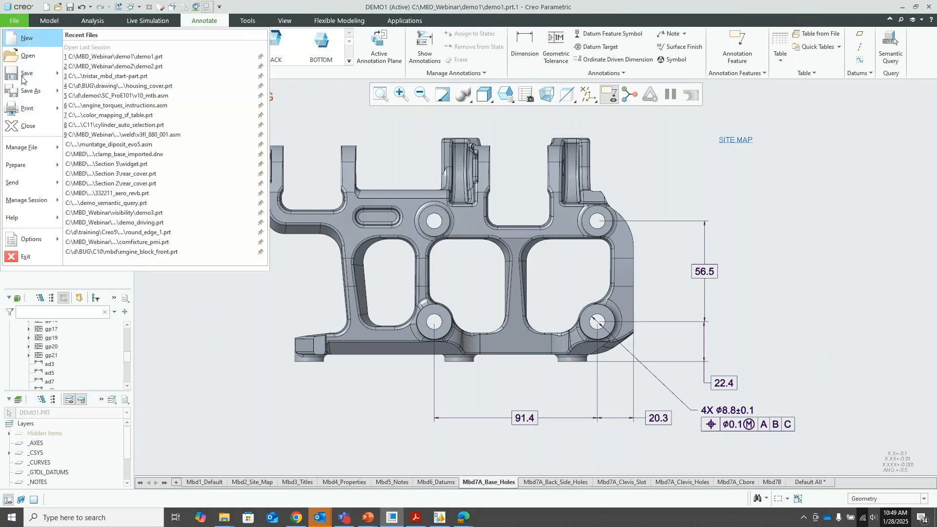
mouse_move(24, 157)
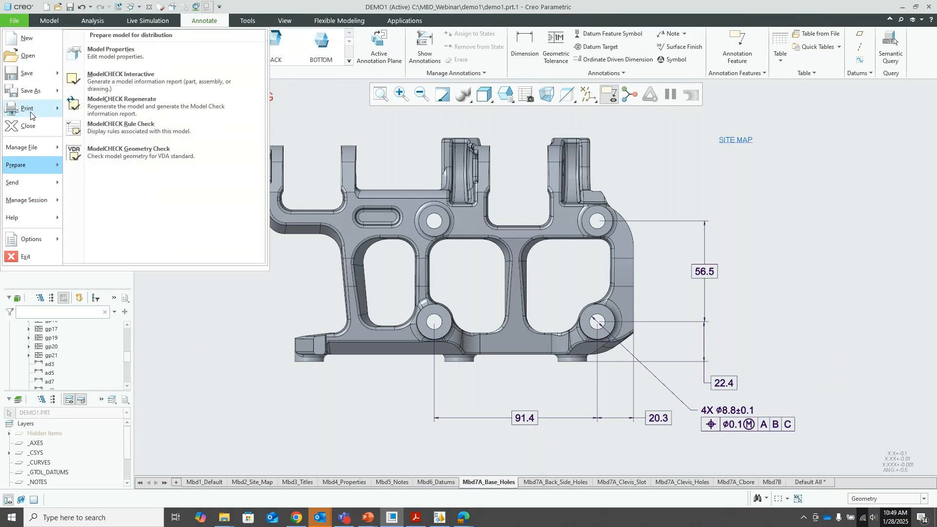
mouse_move(31, 109)
click(89, 48)
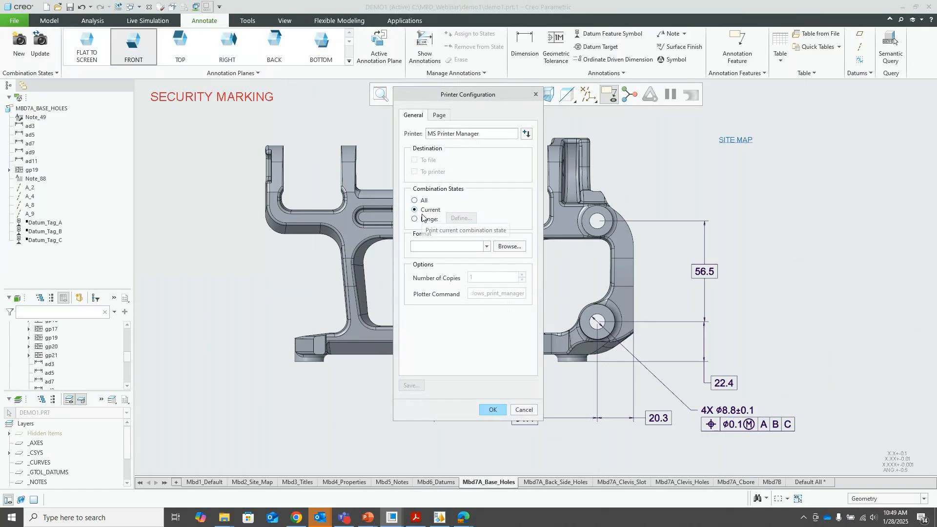
key(ctrl+1)
click(421, 214)
drag(379, 172, 552, 171)
drag(391, 211, 357, 245)
key(Escape)
click(415, 219)
click(461, 218)
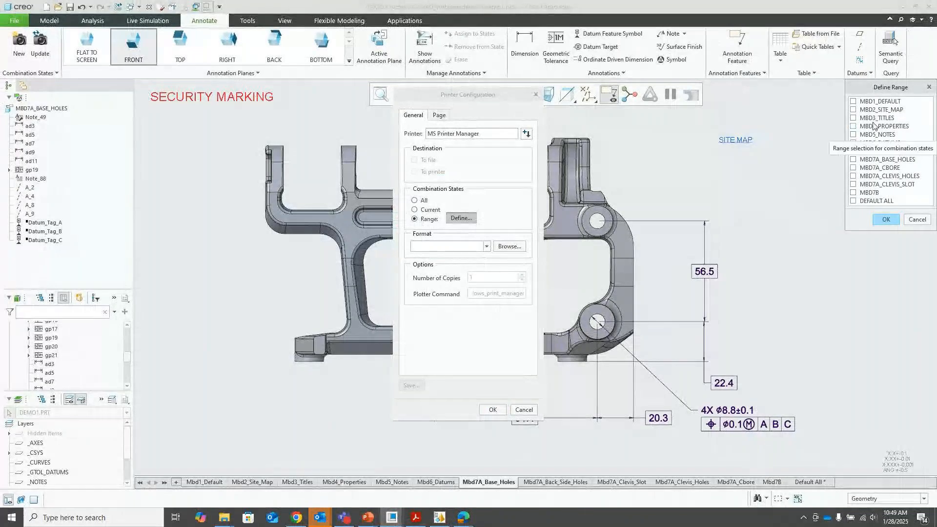
click(854, 101)
click(853, 126)
click(853, 134)
click(853, 143)
click(913, 219)
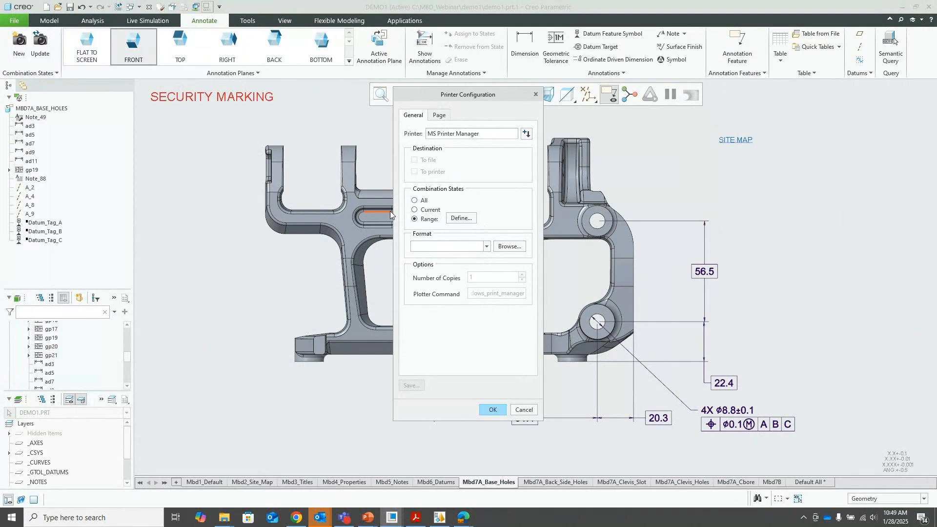
Print all combination states with Microsoft Print to PDF, saving the output on the Desktop as testt
click(415, 201)
click(499, 410)
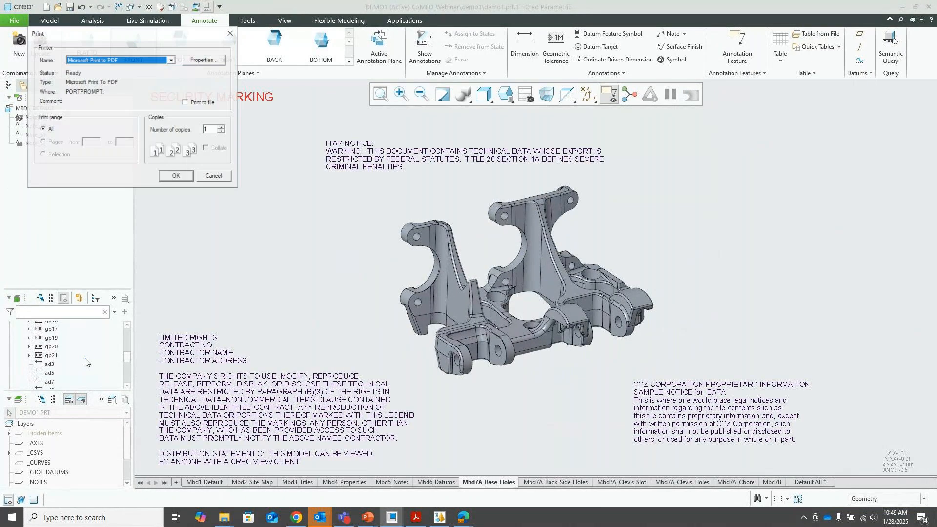
click(176, 176)
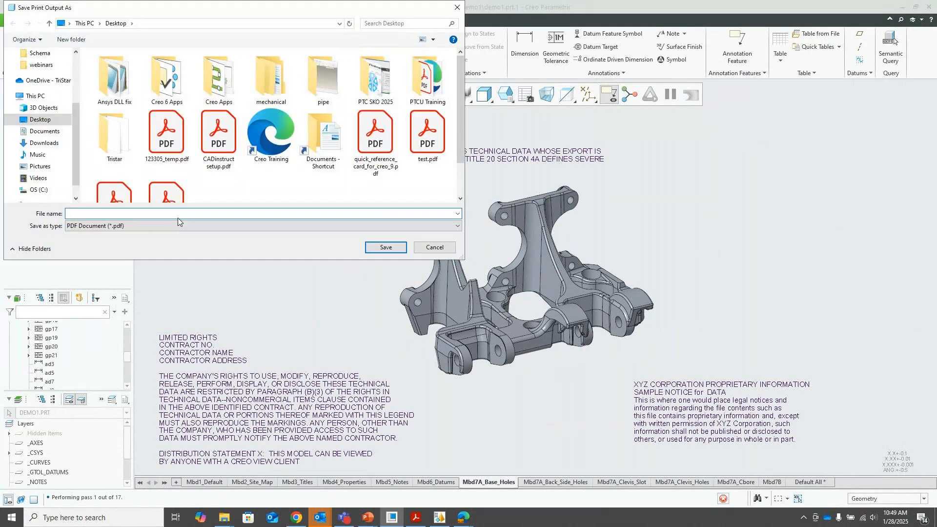
text(te)
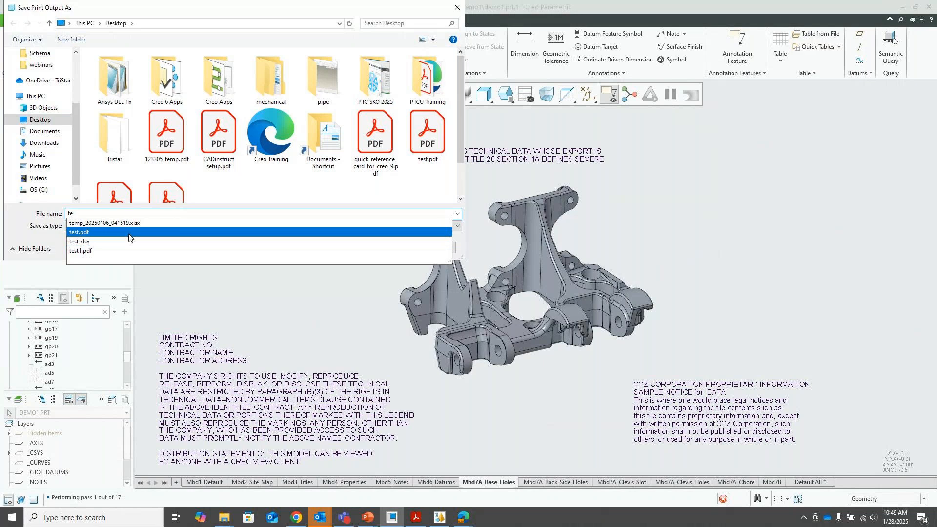
text(stt)
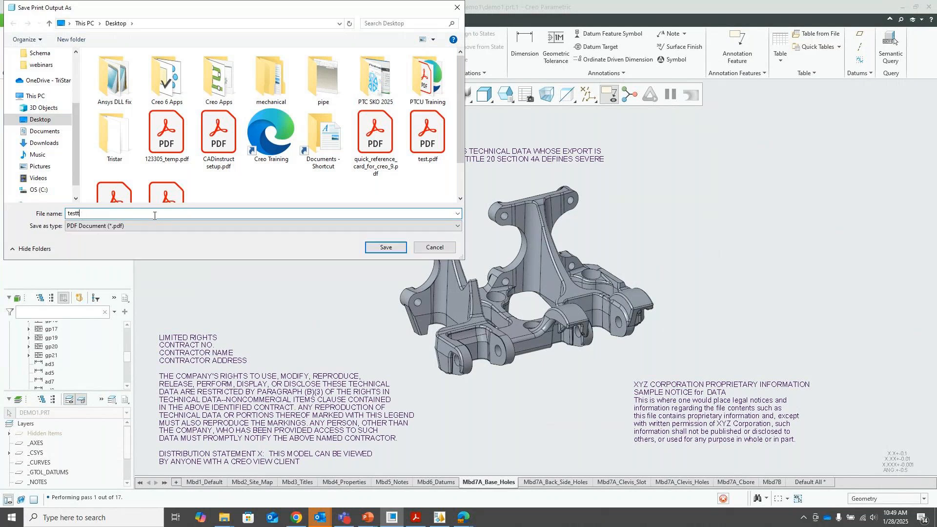
click(389, 246)
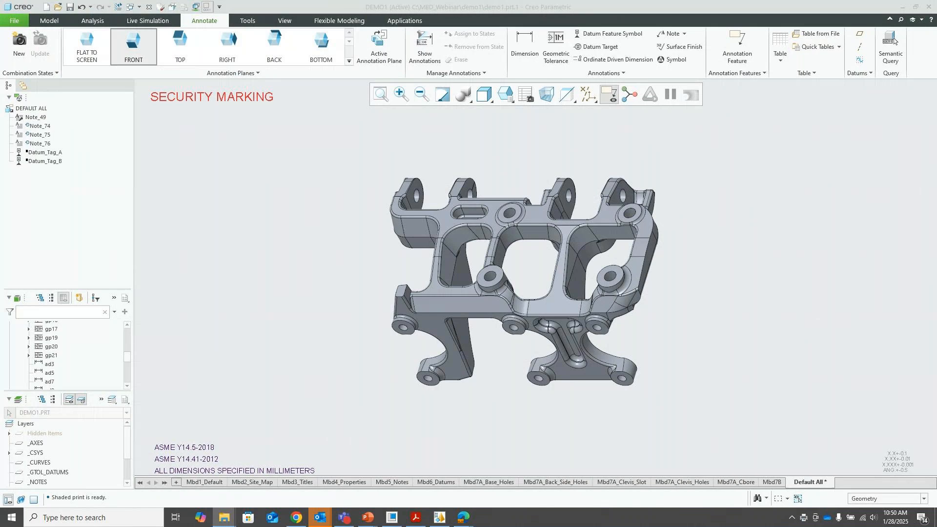
Switch to Adobe Acrobat and look through the combination state pages in testt.pdf
key(alt+Tab)
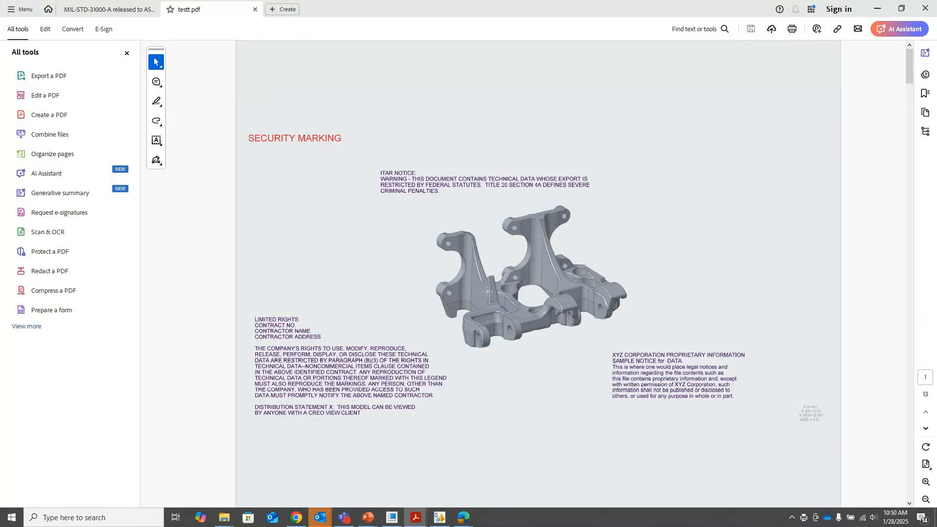
scroll(481, 297, down, 3)
scroll(481, 297, down, 10)
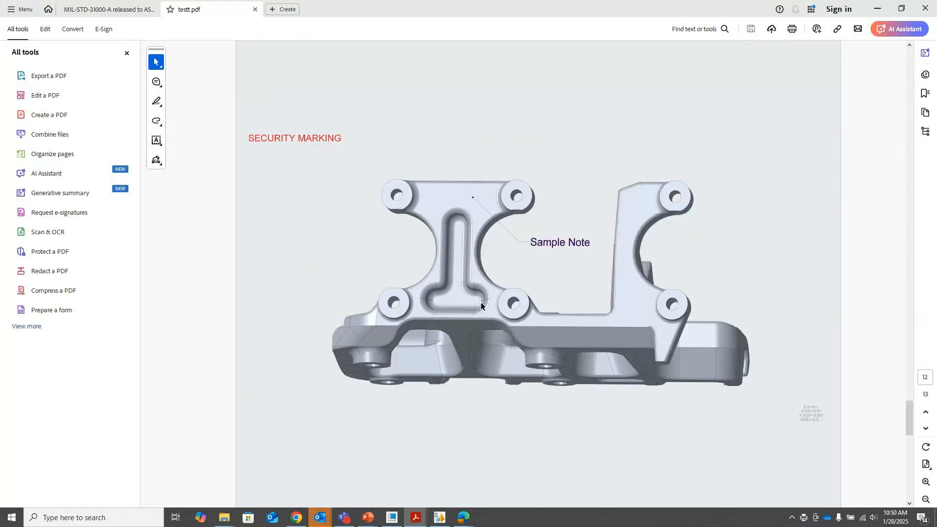
scroll(481, 303, up, 7)
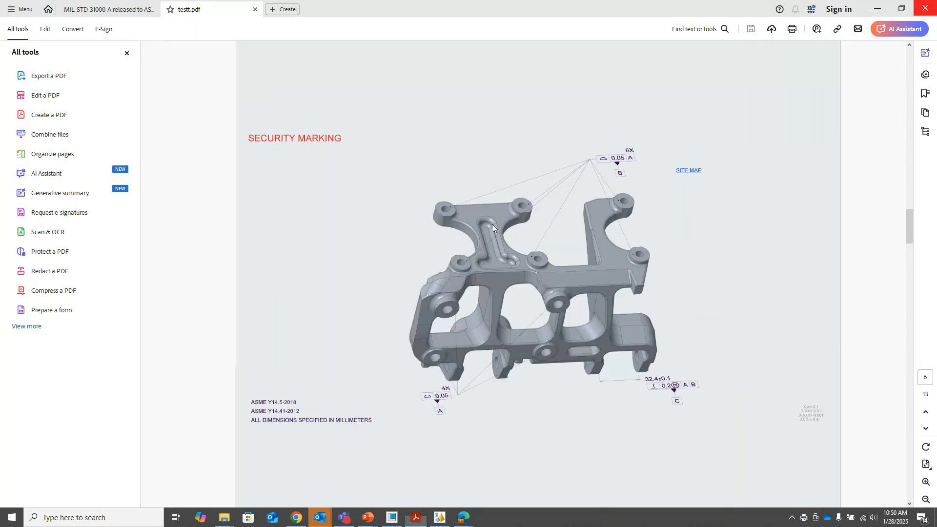
Switch to Creo Parametric, start saving a copy of DEMO1 as STEP (*.stp), and open the STEP export profile settings
key(alt+Tab)
click(11, 21)
mouse_move(31, 91)
click(104, 53)
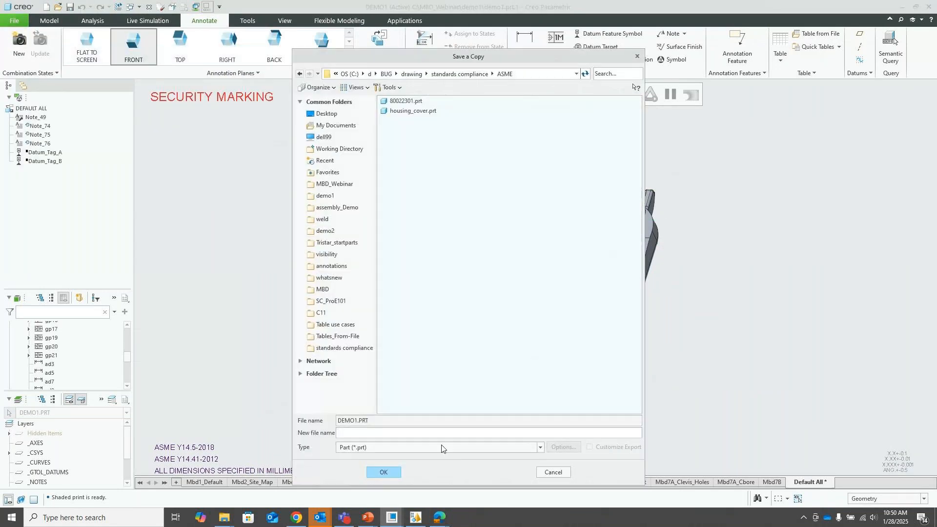
click(370, 449)
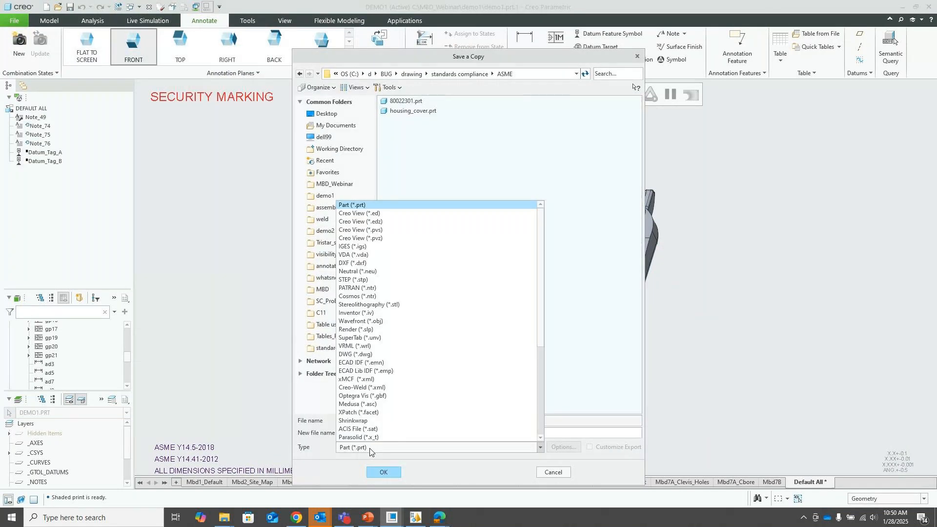
click(380, 282)
click(563, 447)
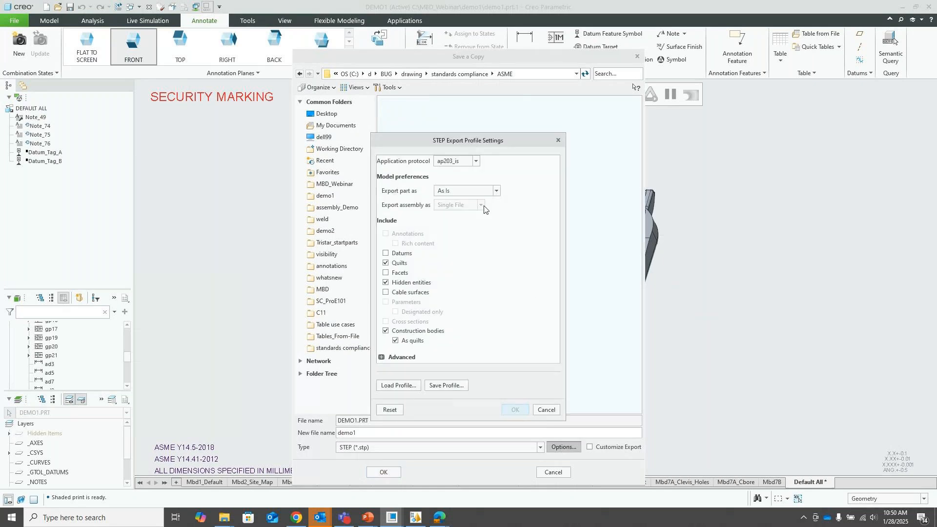
Try the ap242 application protocol with annotations and rich content in the STEP export profile, and discard the changes
click(453, 162)
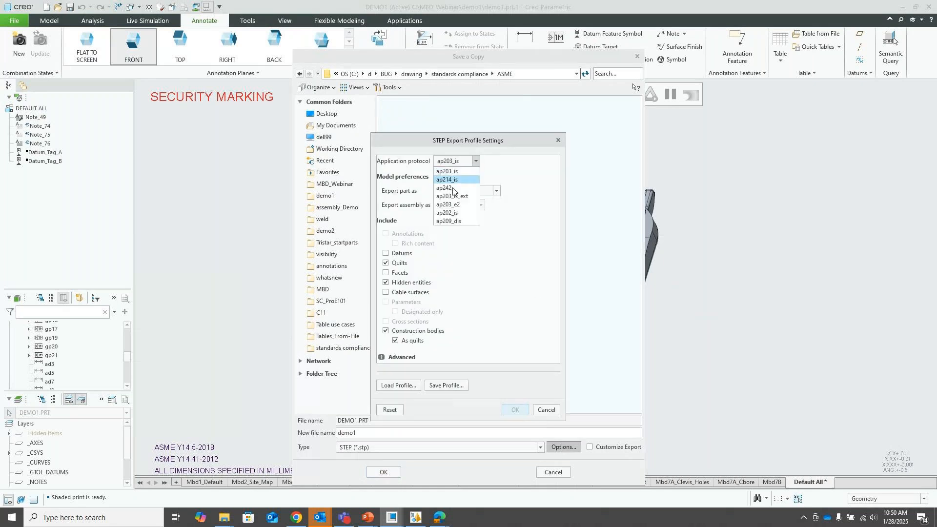
click(453, 191)
click(386, 234)
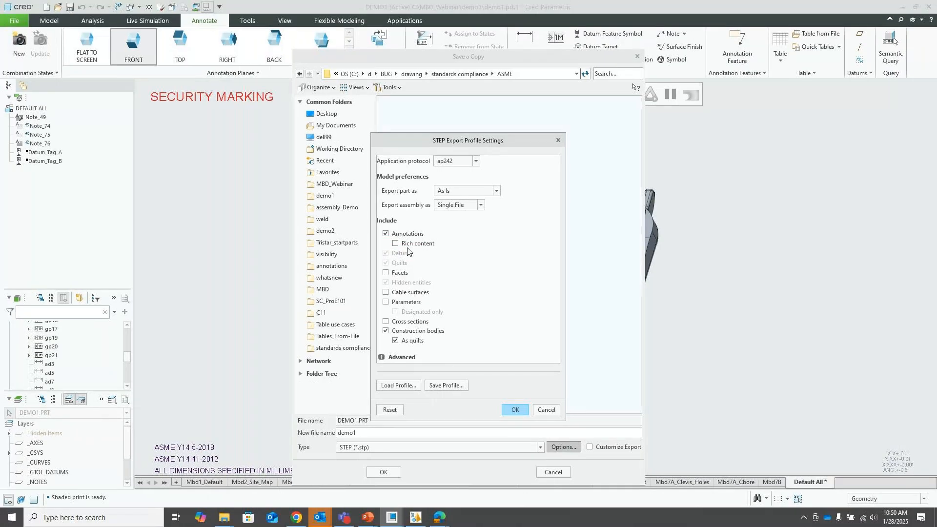
click(405, 254)
click(550, 409)
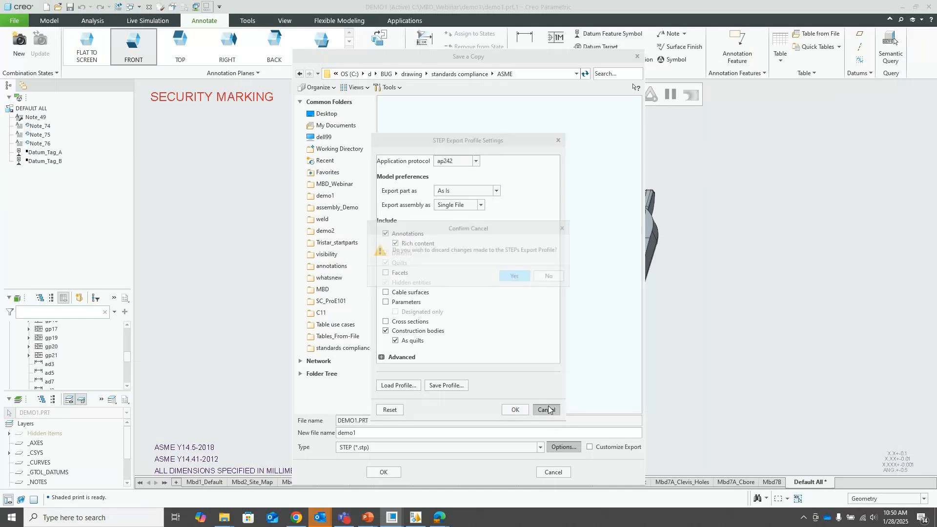
click(517, 277)
Choose Creo View (*.pvz) as the copy's type, review its export profile settings, and cancel saving the copy
click(384, 449)
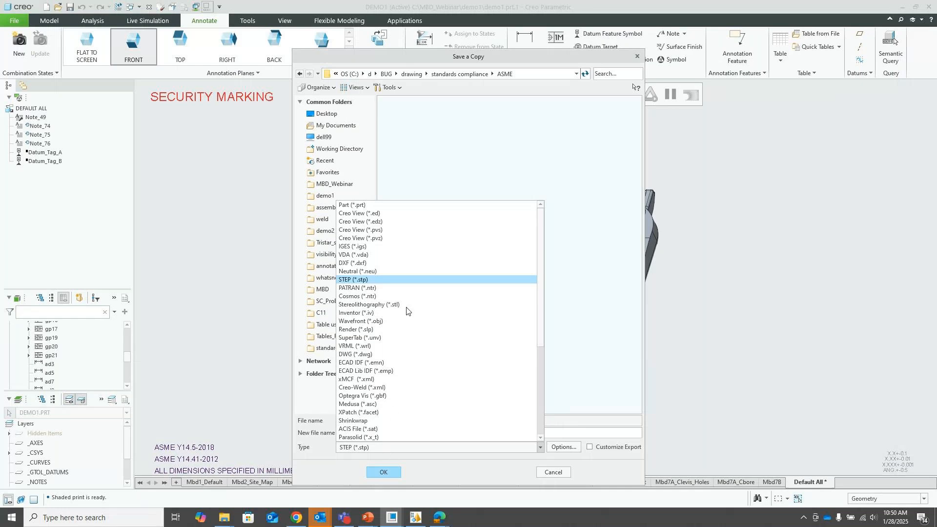
click(381, 238)
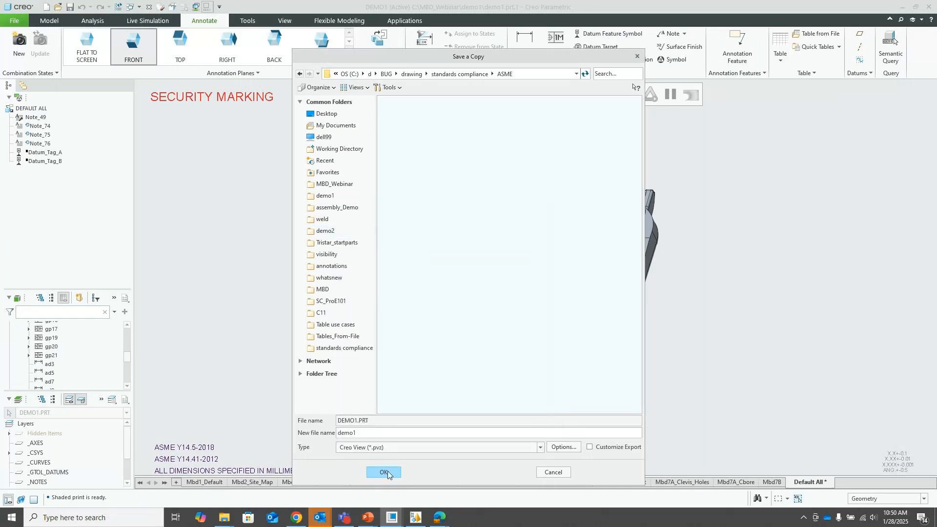
click(557, 448)
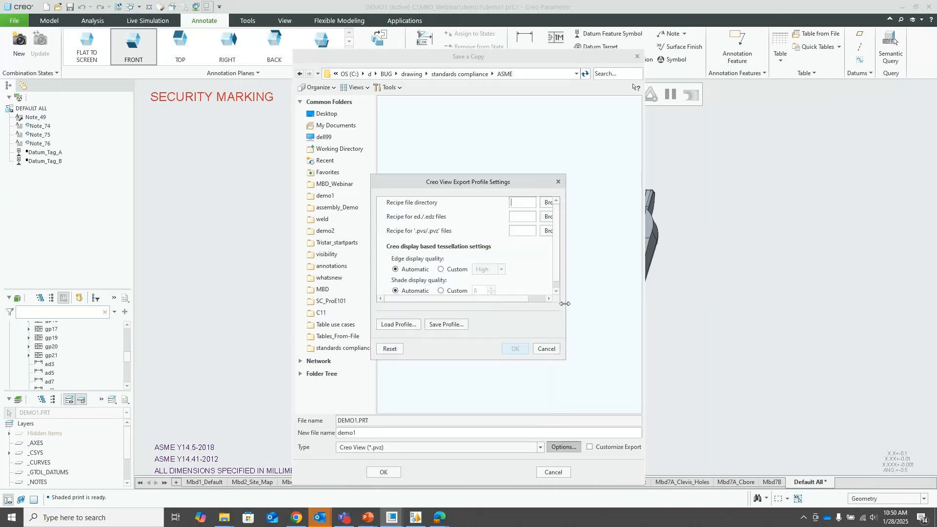
drag(565, 303, 621, 296)
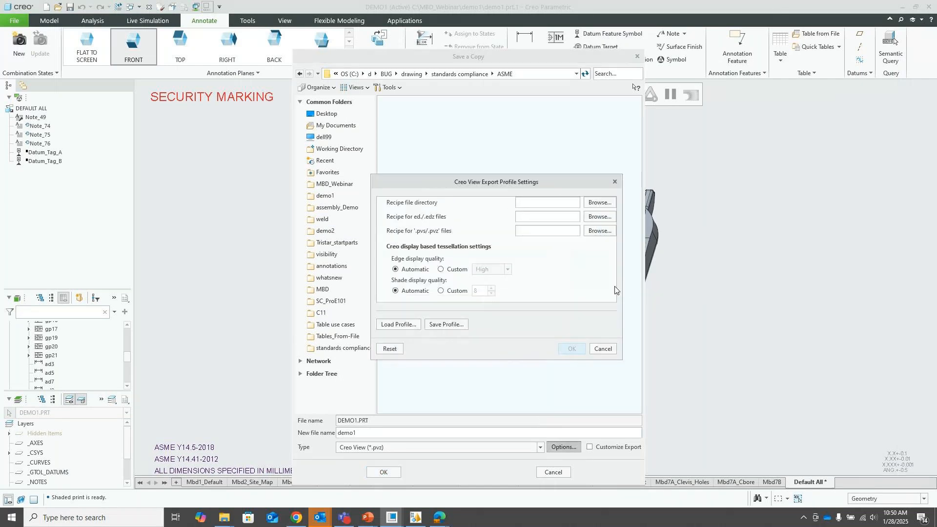
key(ctrl+1)
click(591, 230)
drag(387, 245, 472, 239)
key(Escape)
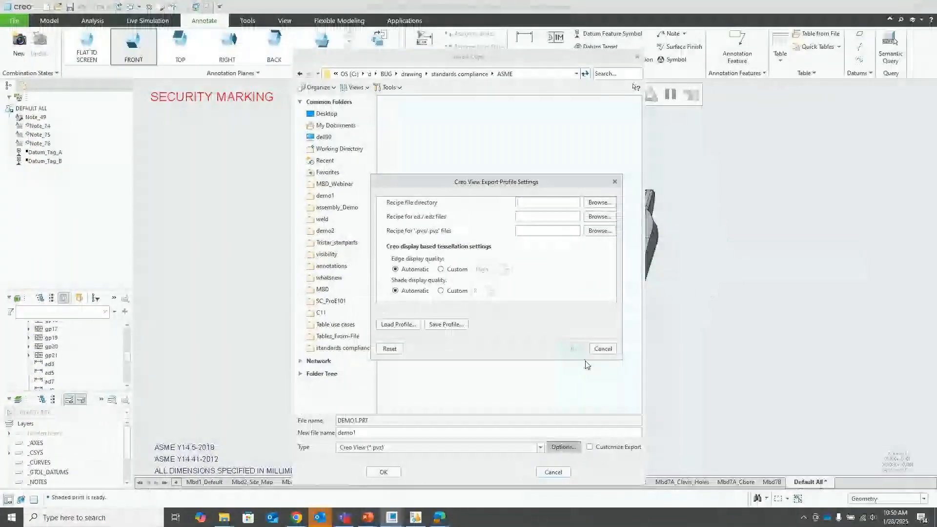
click(603, 351)
click(553, 477)
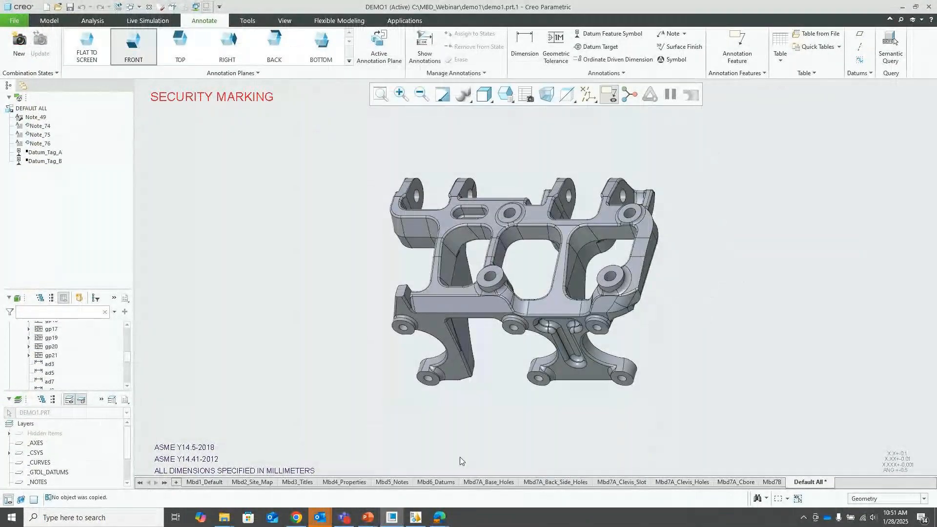
Switch to Creo View and open demo1_MBD_Demo.pvz
click(416, 518)
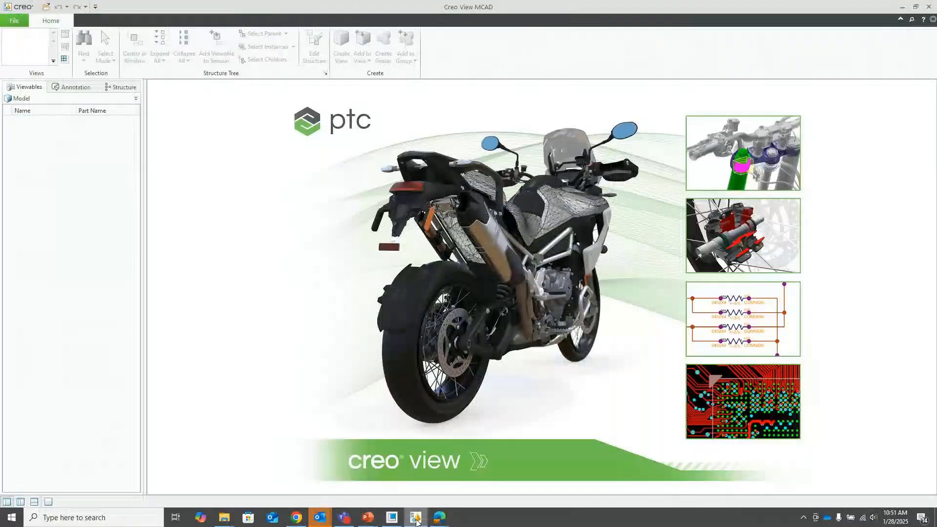
click(14, 20)
click(124, 57)
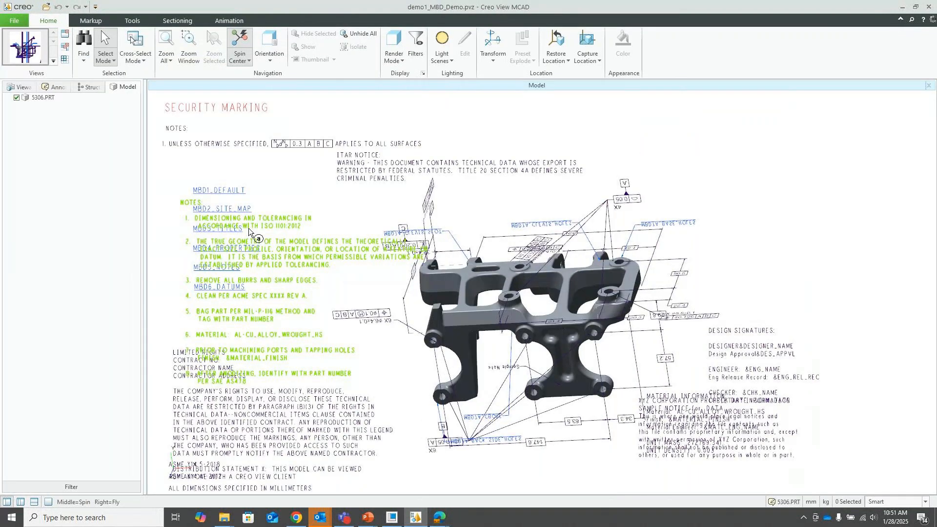
Look through the published combination states in the model's viewables, from MBD1_DEFAULT to MBD7A_BASE_HOLES
click(17, 87)
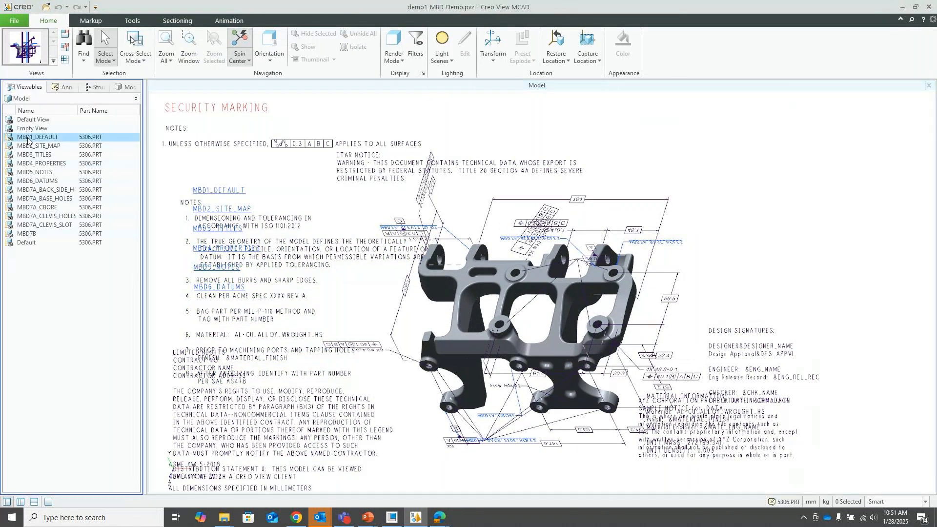
click(31, 146)
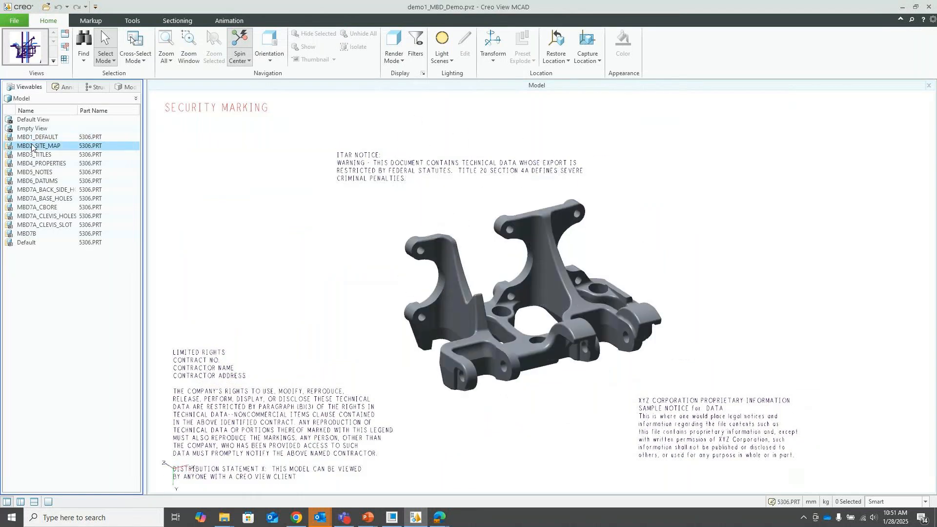
click(31, 155)
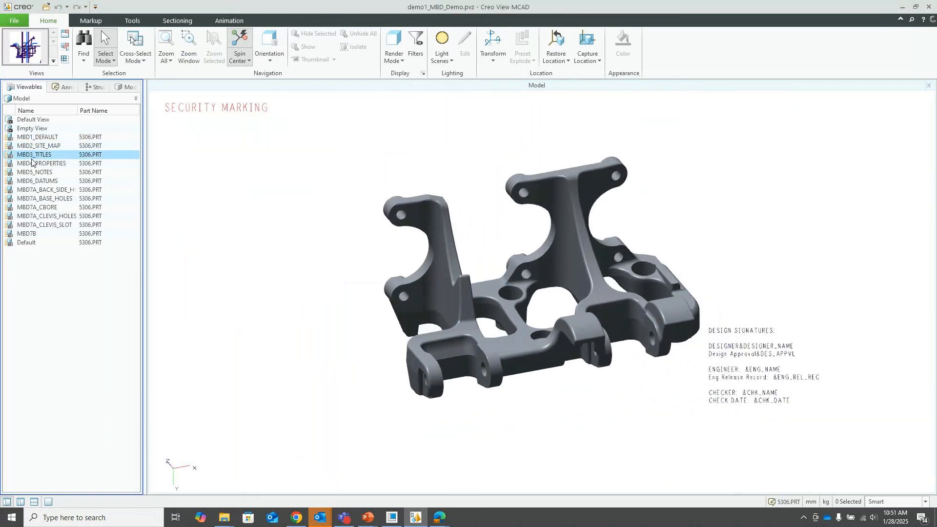
click(31, 163)
click(36, 172)
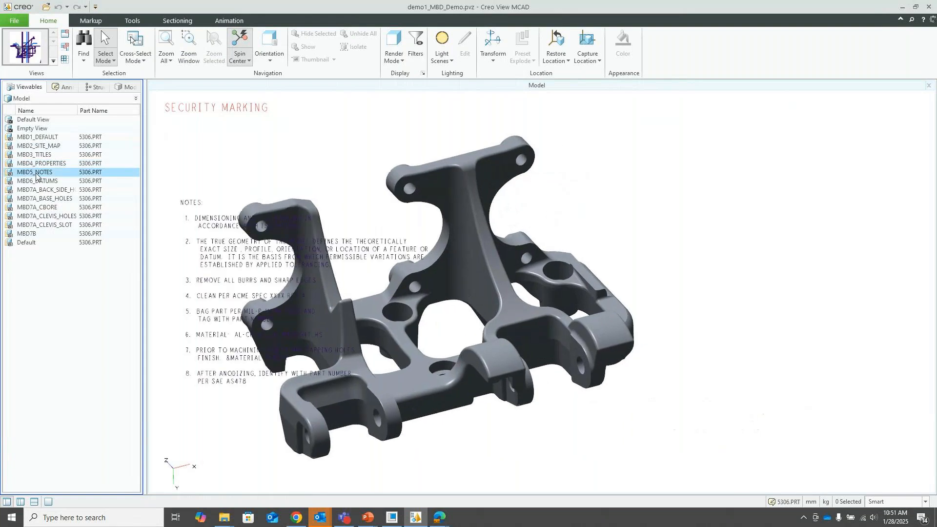
click(37, 181)
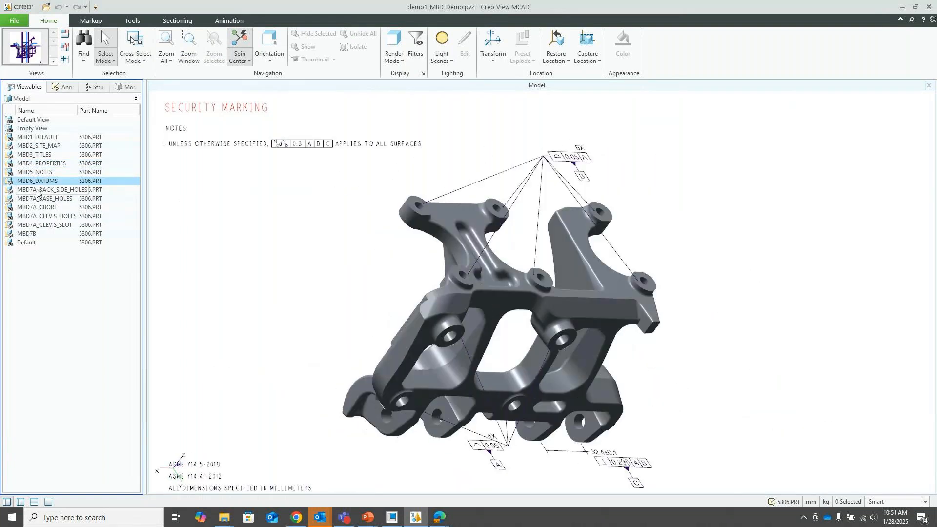
click(37, 190)
click(35, 198)
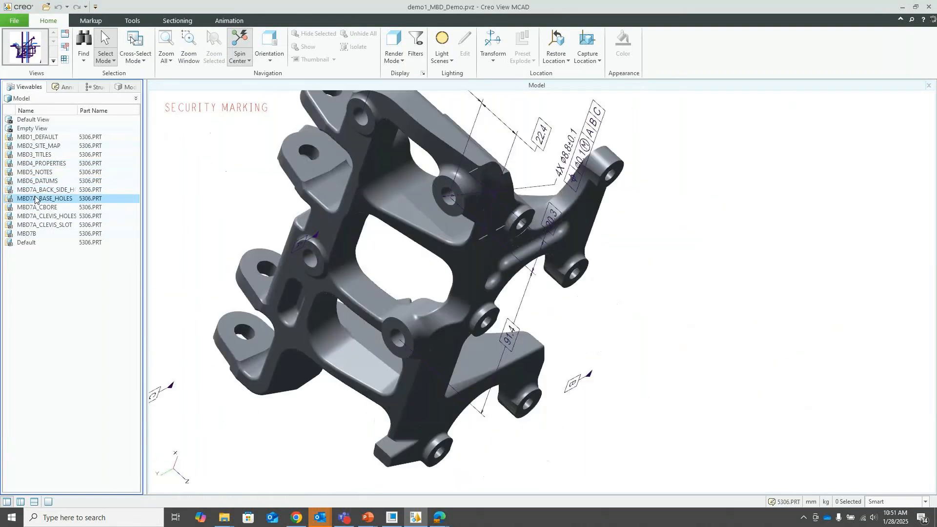
Switch to the MBD_Webinar_2025.pptx slide show in PowerPoint and advance to the "Modify – Complete - TDP" slide
click(904, 7)
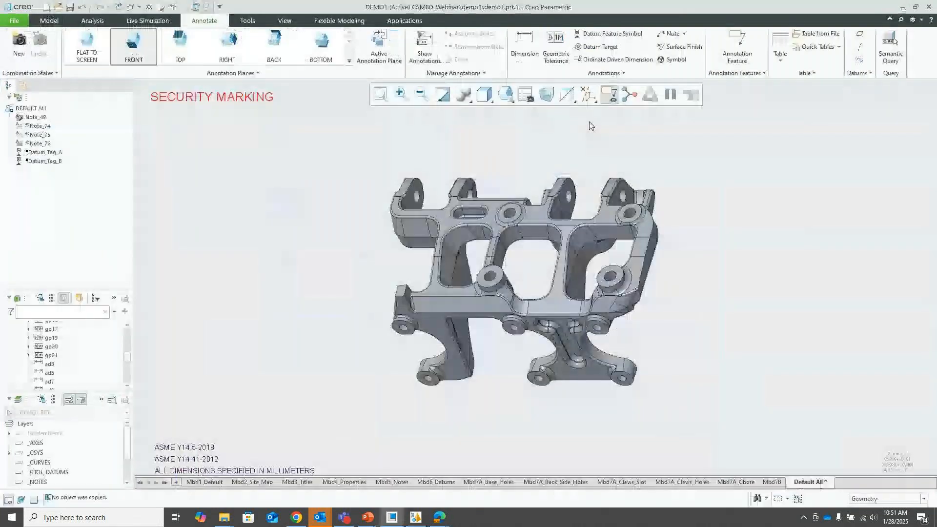
key(super+Tab)
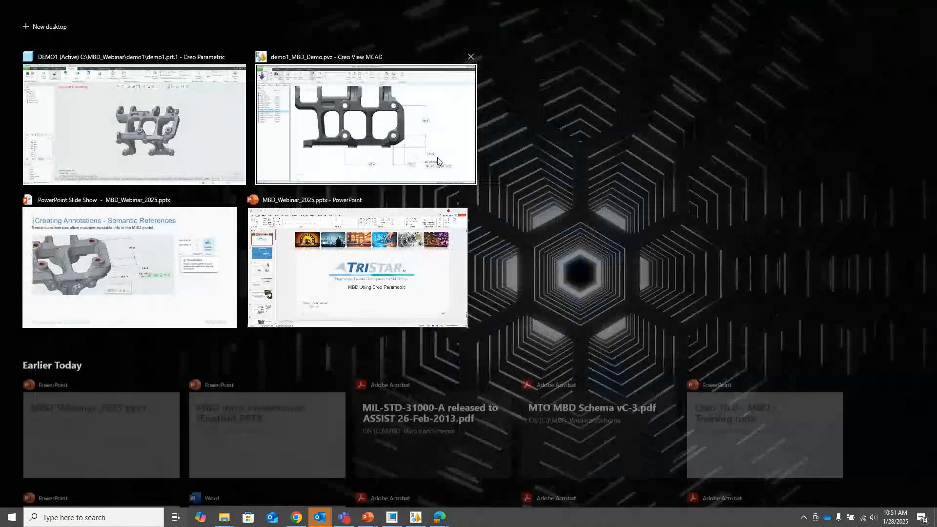
click(380, 275)
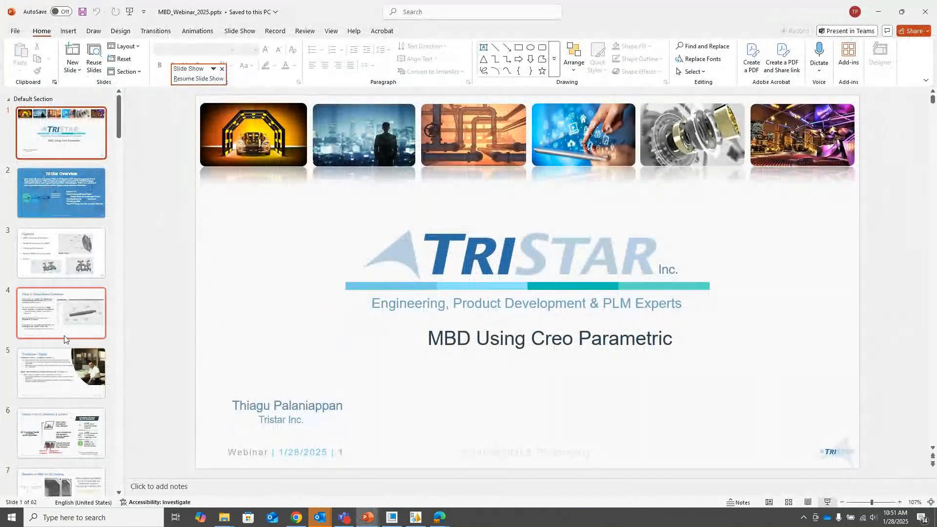
scroll(54, 253, down, 5)
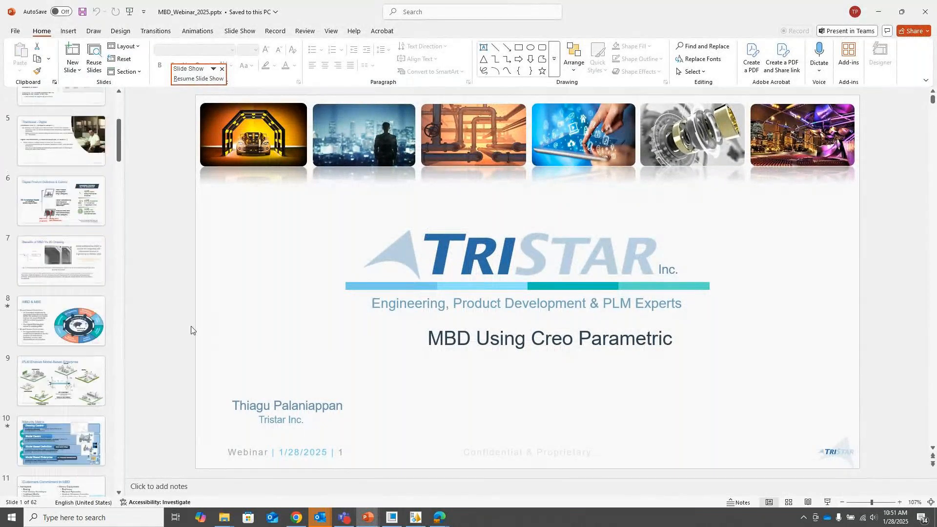
key(super+Tab)
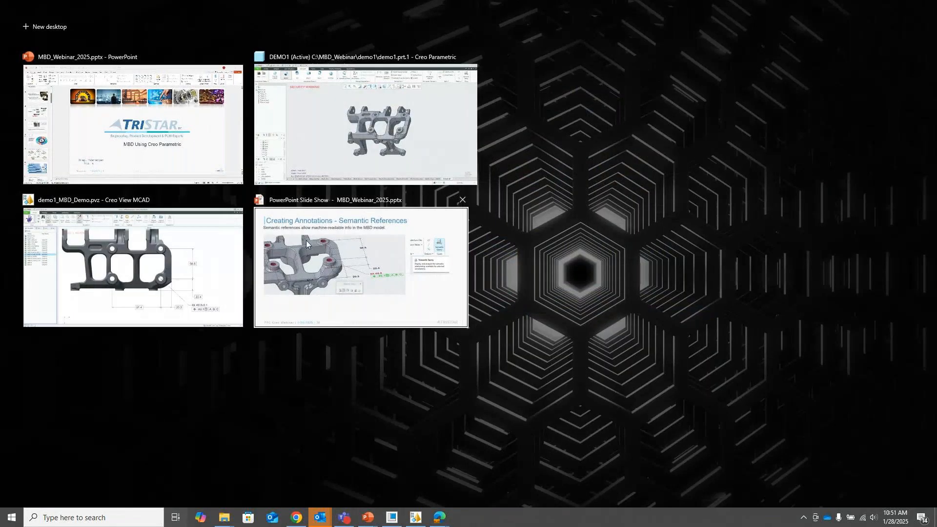
click(363, 266)
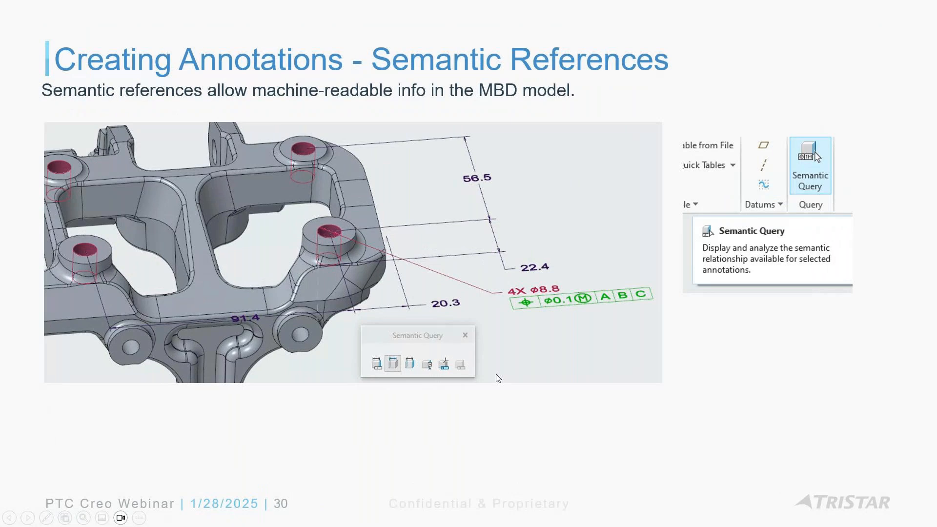
click(497, 378)
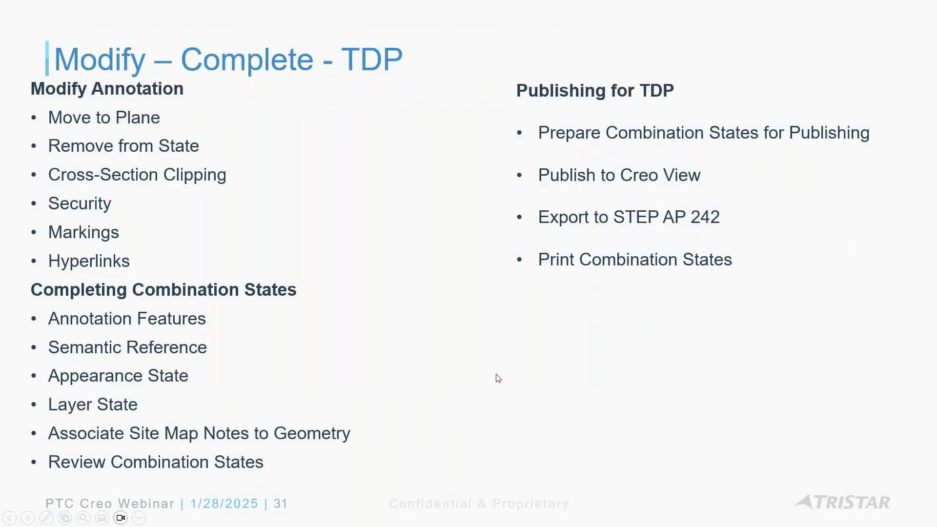